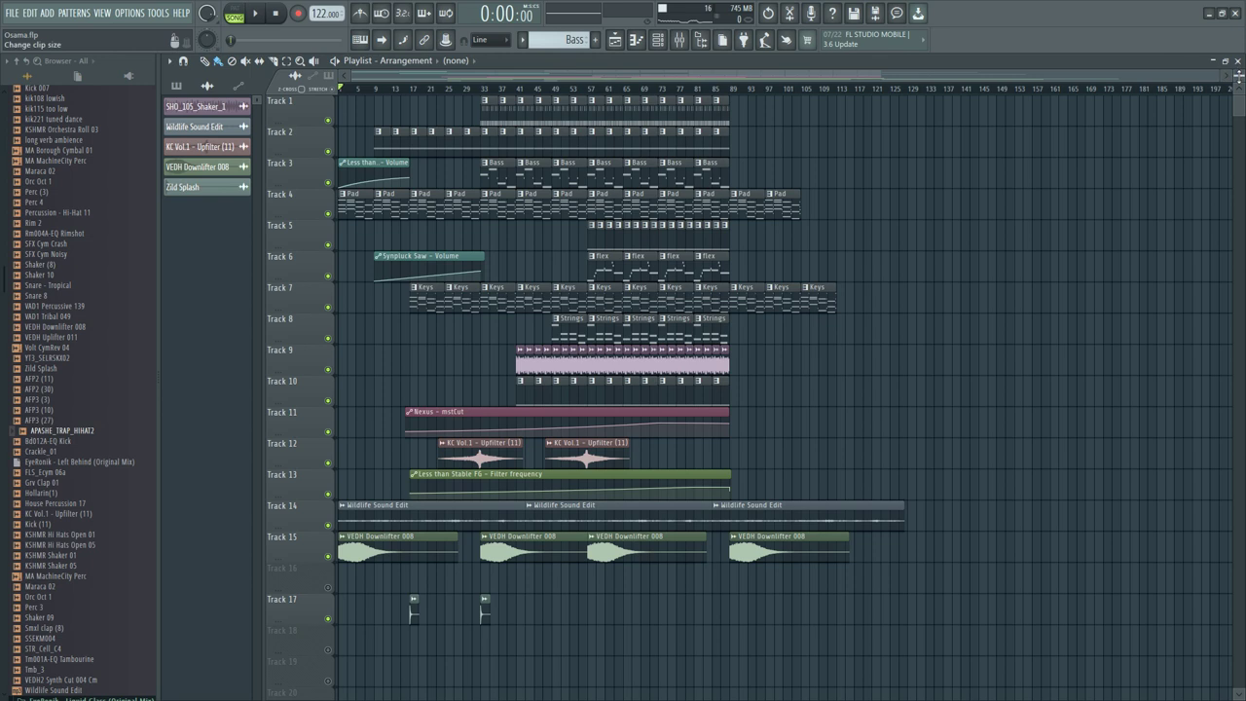
# Open the first Bass clip on Track 3 in the piano roll and set playback to pattern mode
pyautogui.moveTo(1240, 77); pyautogui.dragTo(1240, 69)
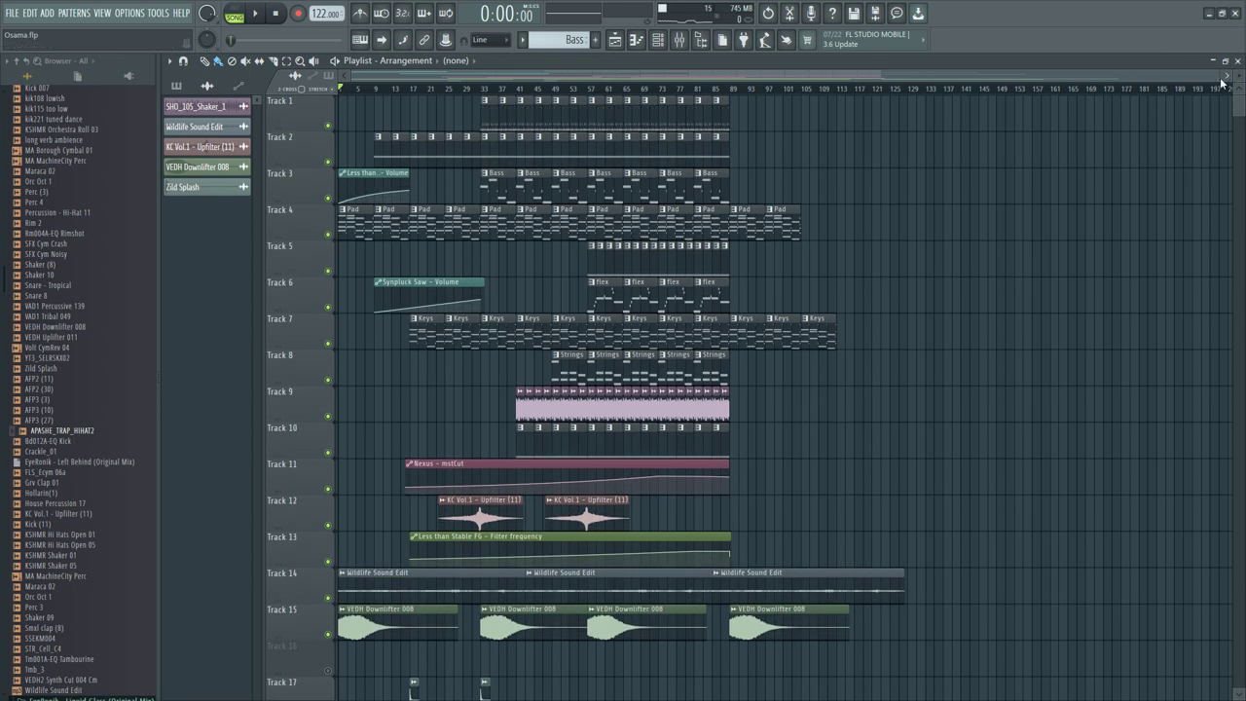
pyautogui.moveTo(1218, 77); pyautogui.dragTo(1108, 74)
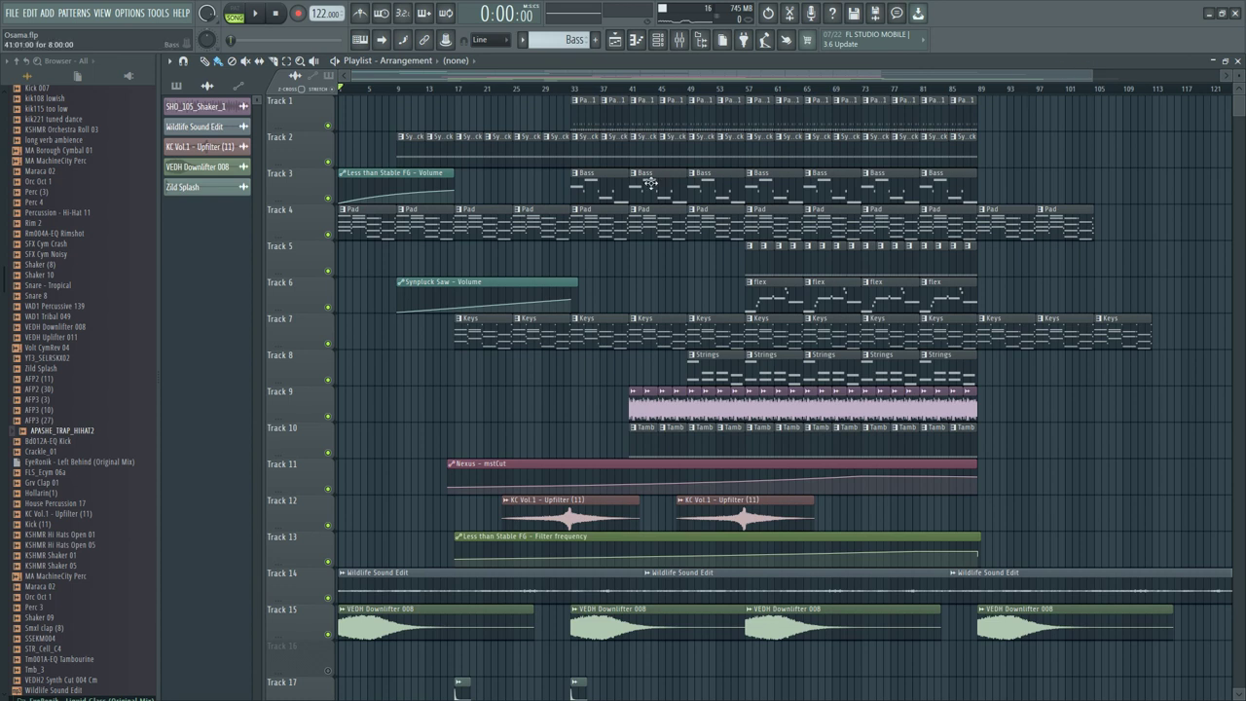
pyautogui.doubleClick(583, 186)
pyautogui.moveTo(753, 78); pyautogui.dragTo(392, 97)
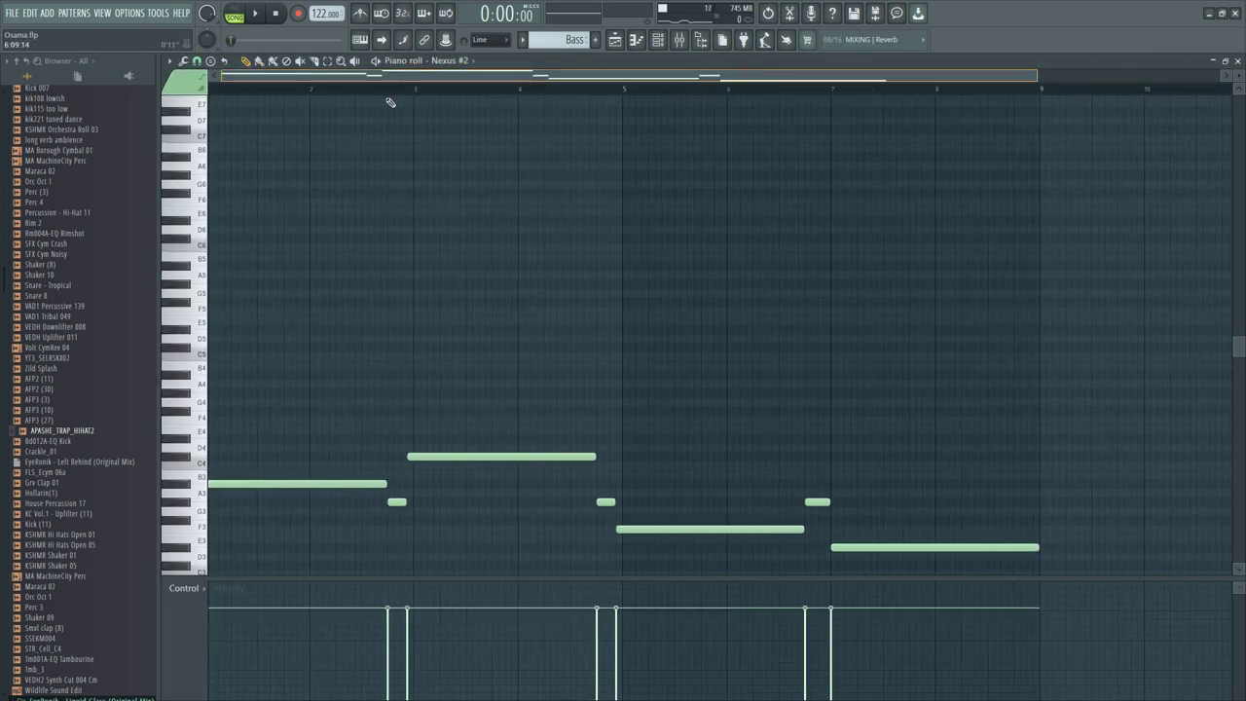
pyautogui.click(235, 14)
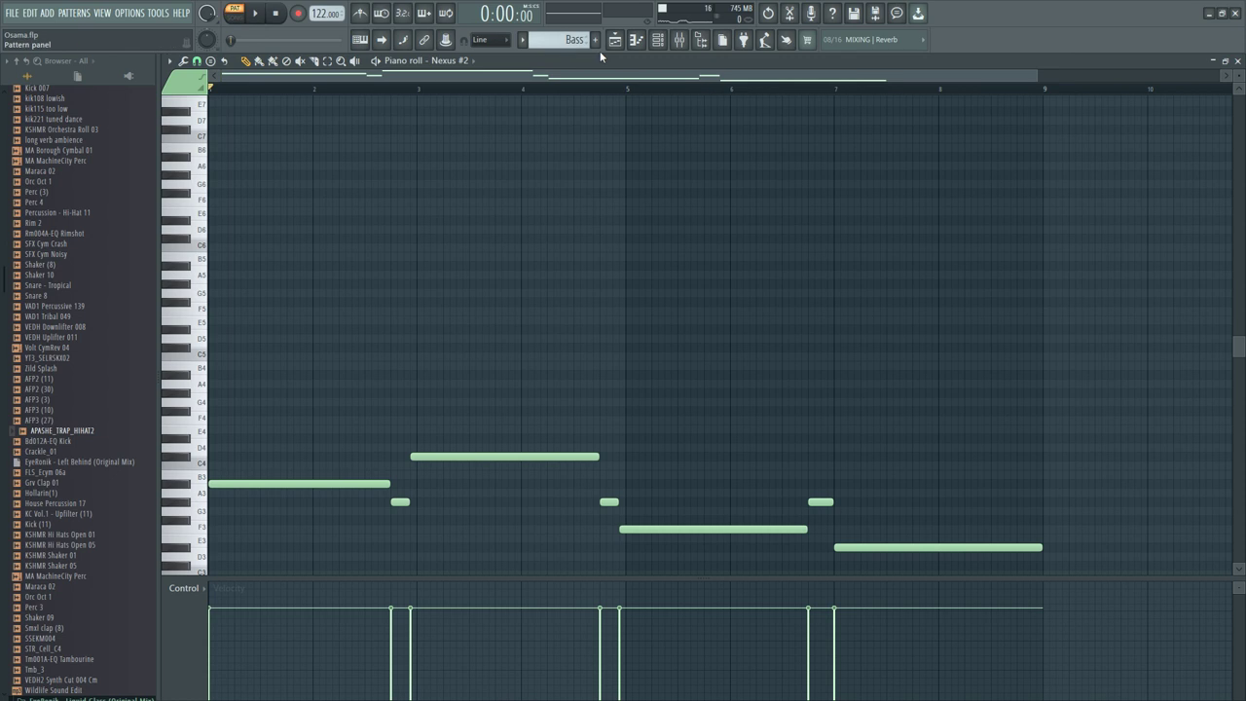
# Play the Bass pattern through its notes in the piano roll and stop playback
pyautogui.moveTo(1240, 346); pyautogui.dragTo(1239, 443)
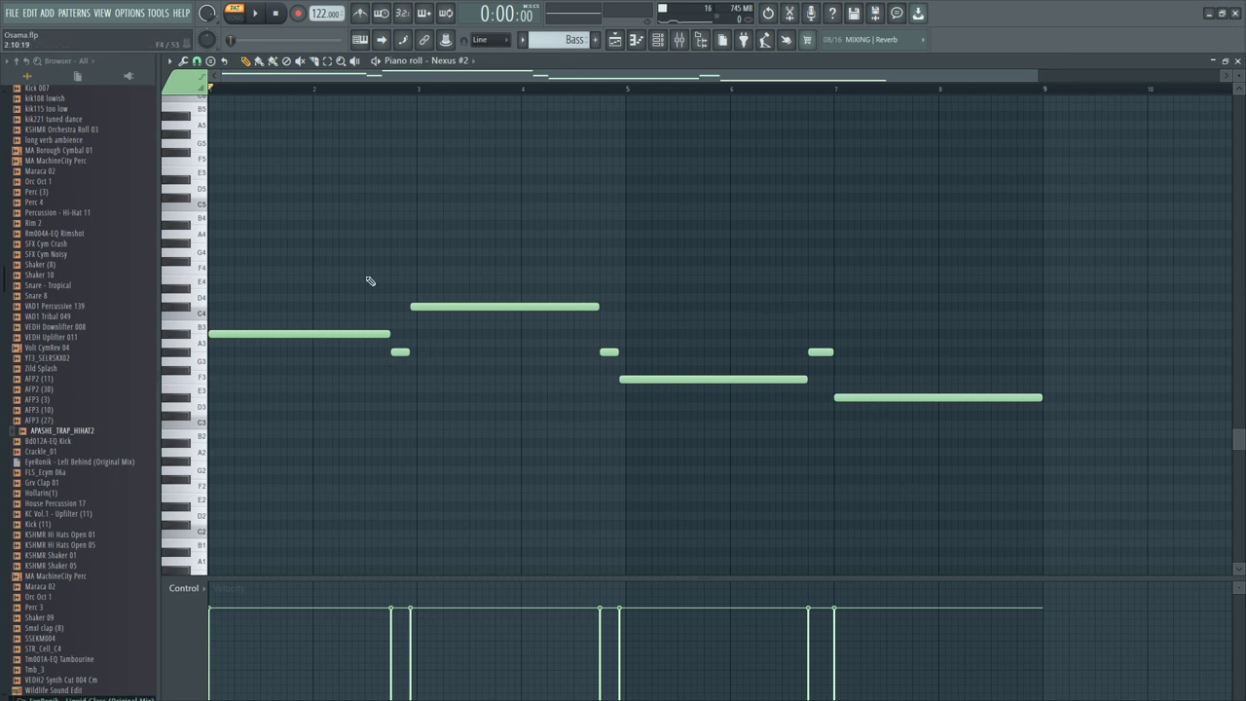
pyautogui.click(252, 14)
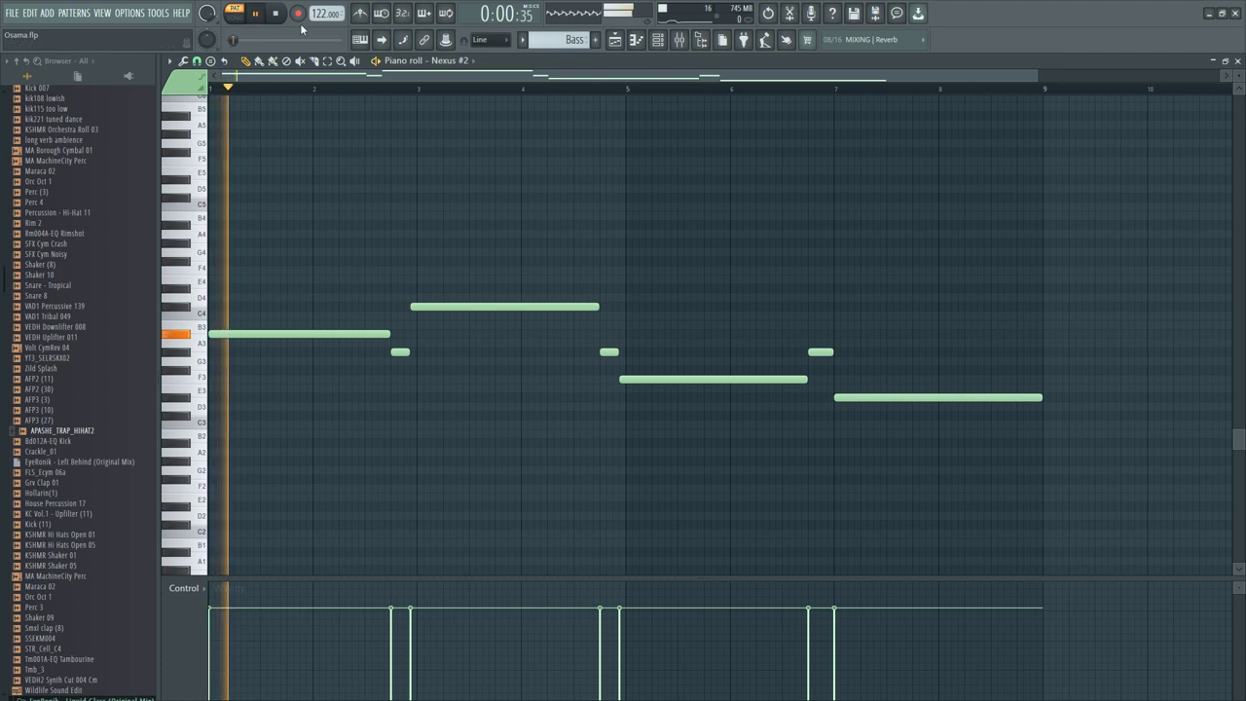
pyautogui.scroll(-1, 616, 94)
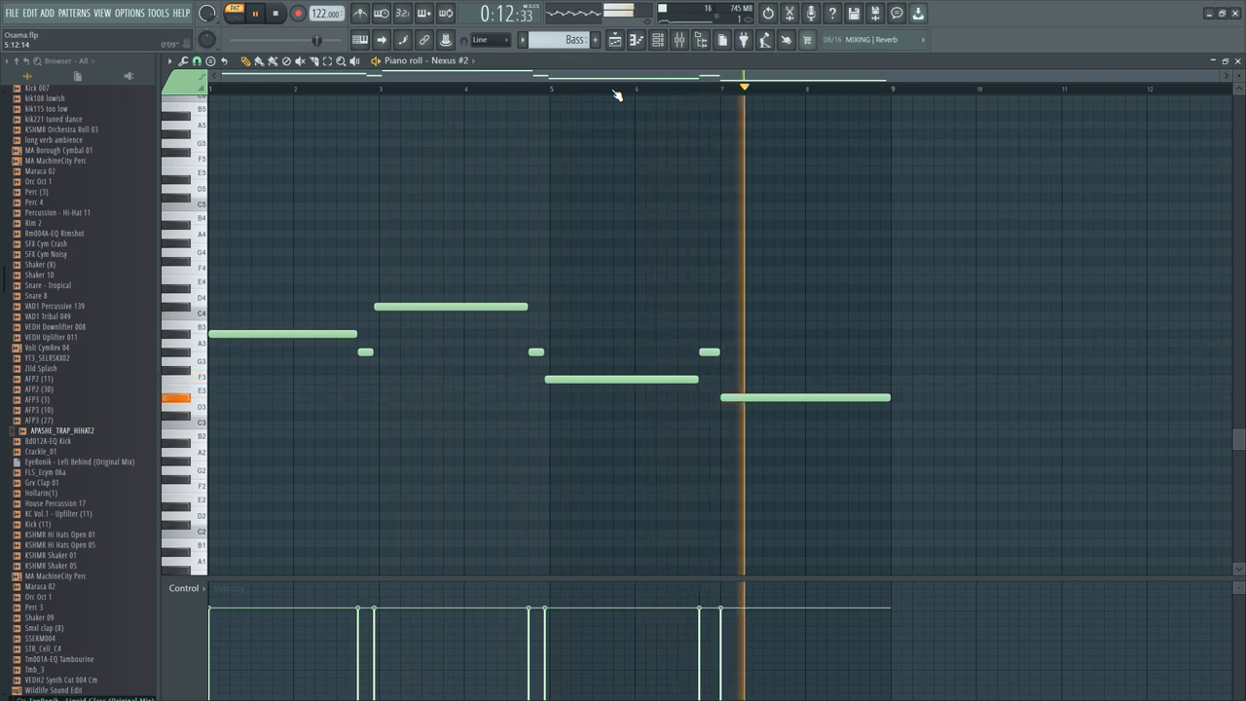
pyautogui.click(256, 13)
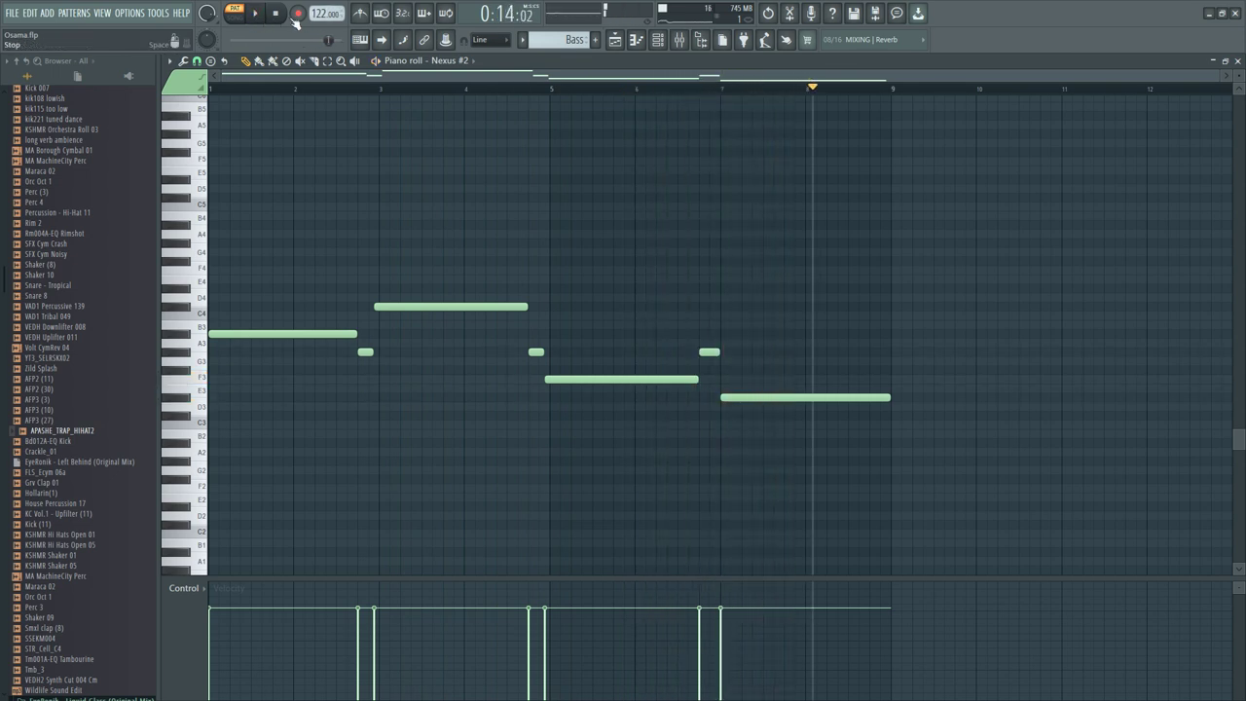
pyautogui.click(277, 13)
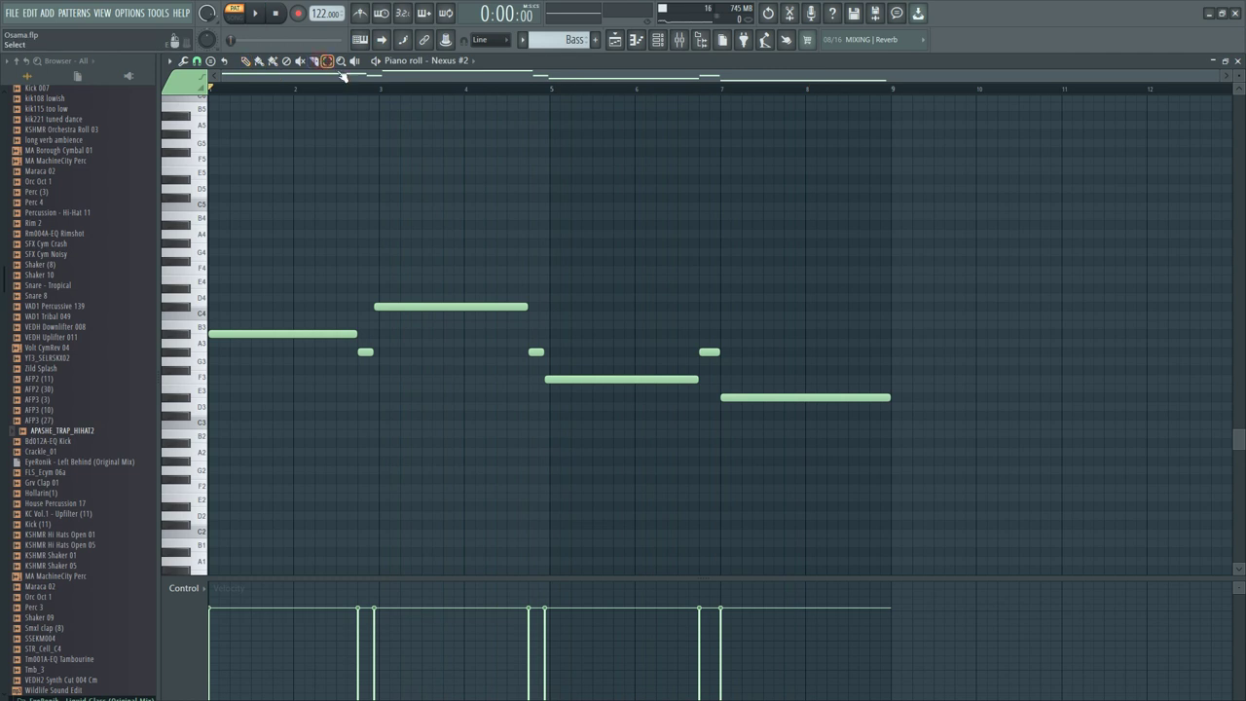
# Transpose the Bass notes from just before bar 5 to the end up one octave and play the pattern
pyautogui.moveTo(919, 276); pyautogui.dragTo(534, 459)
pyautogui.hotkey('ctrl', 'Up')
pyautogui.press('space')
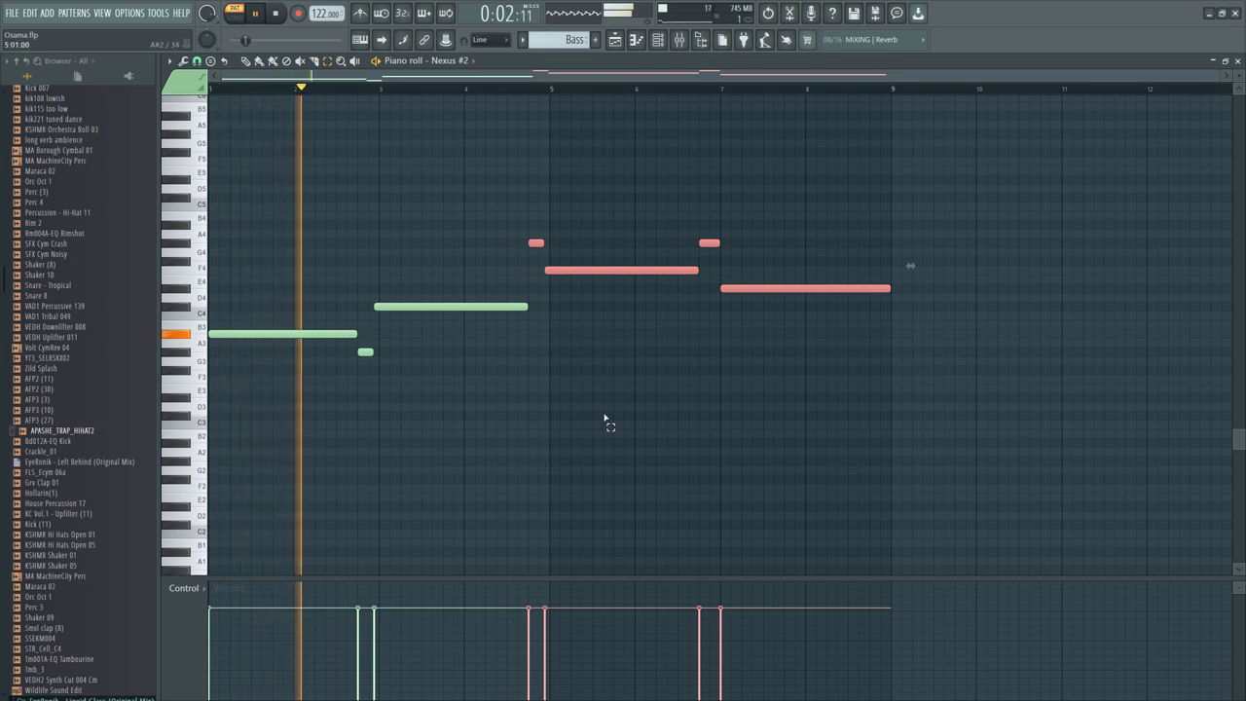
# Compare the short notes before bars 5 and 7 in both octaves during playback, leaving them one octave lower
pyautogui.moveTo(765, 234); pyautogui.dragTo(512, 247)
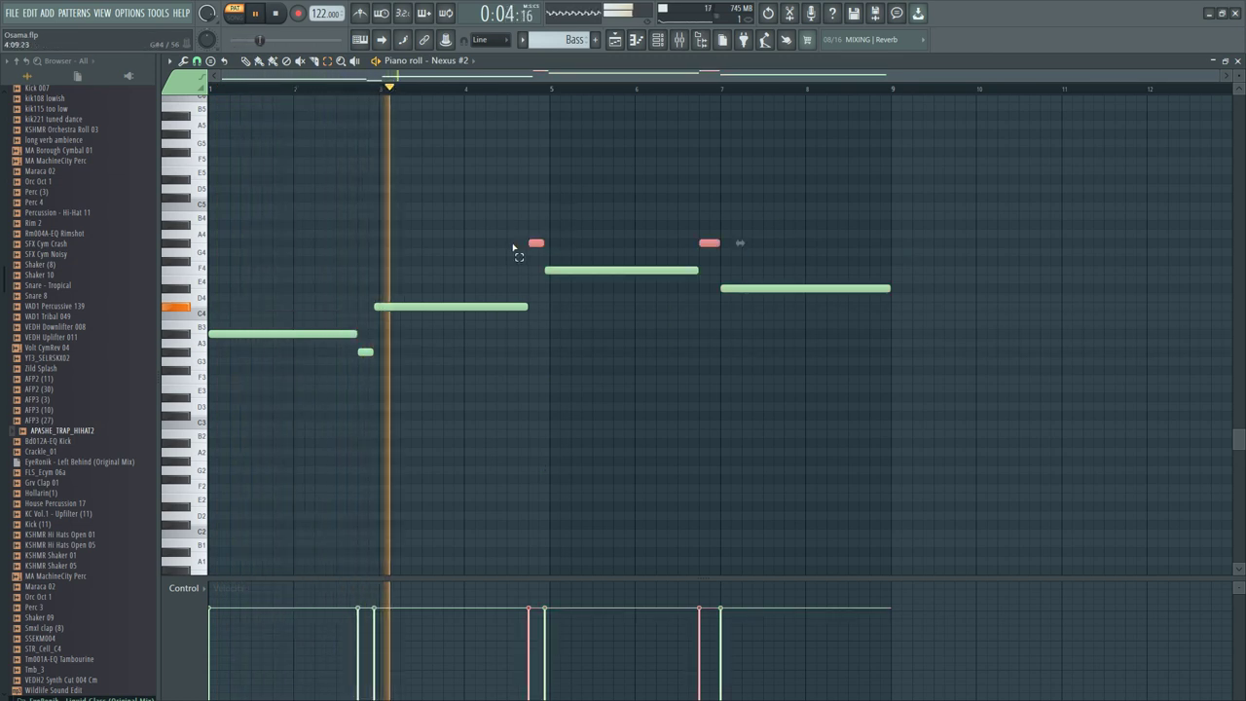
pyautogui.hotkey('ctrl', 'Down')
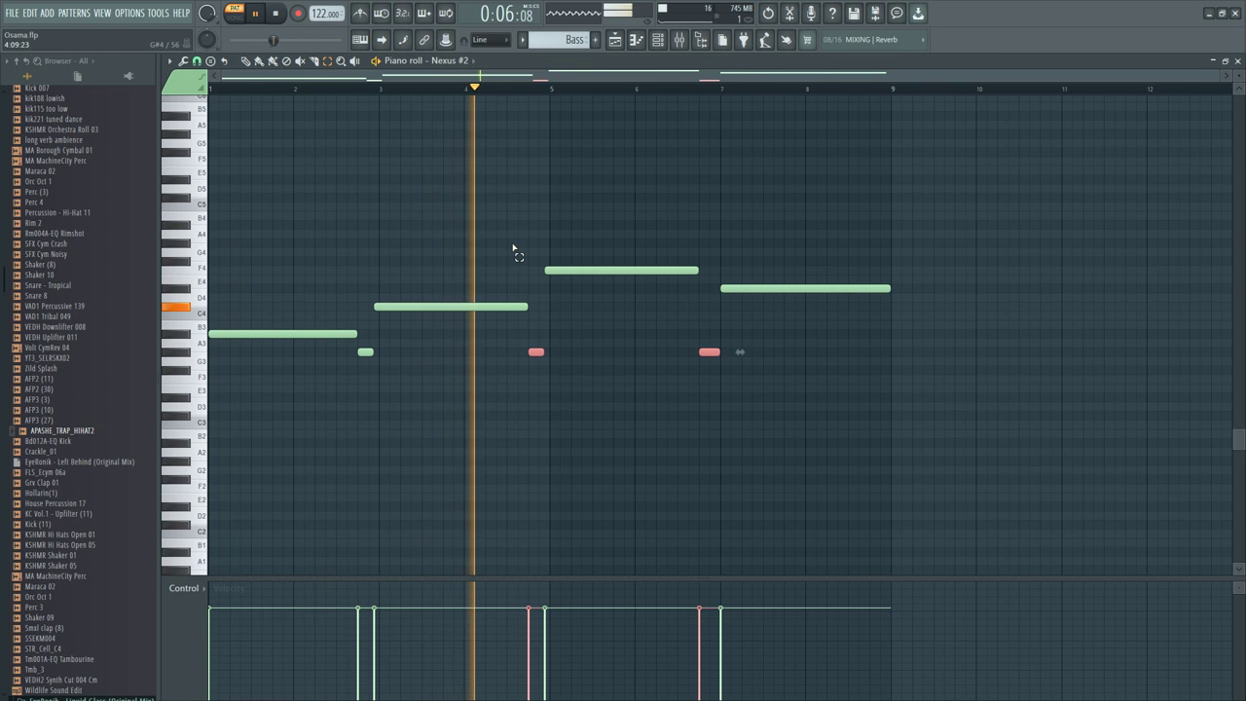
pyautogui.hotkey('ctrl', 'Up')
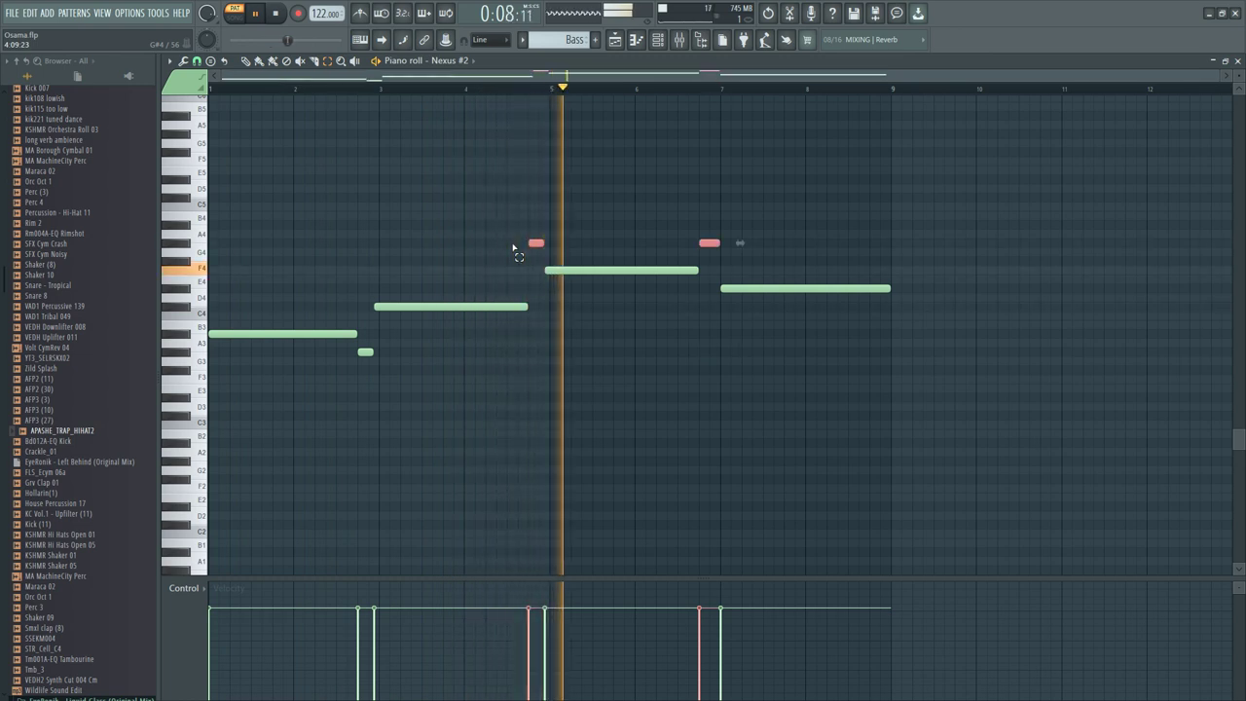
pyautogui.hotkey('ctrl', 'Down')
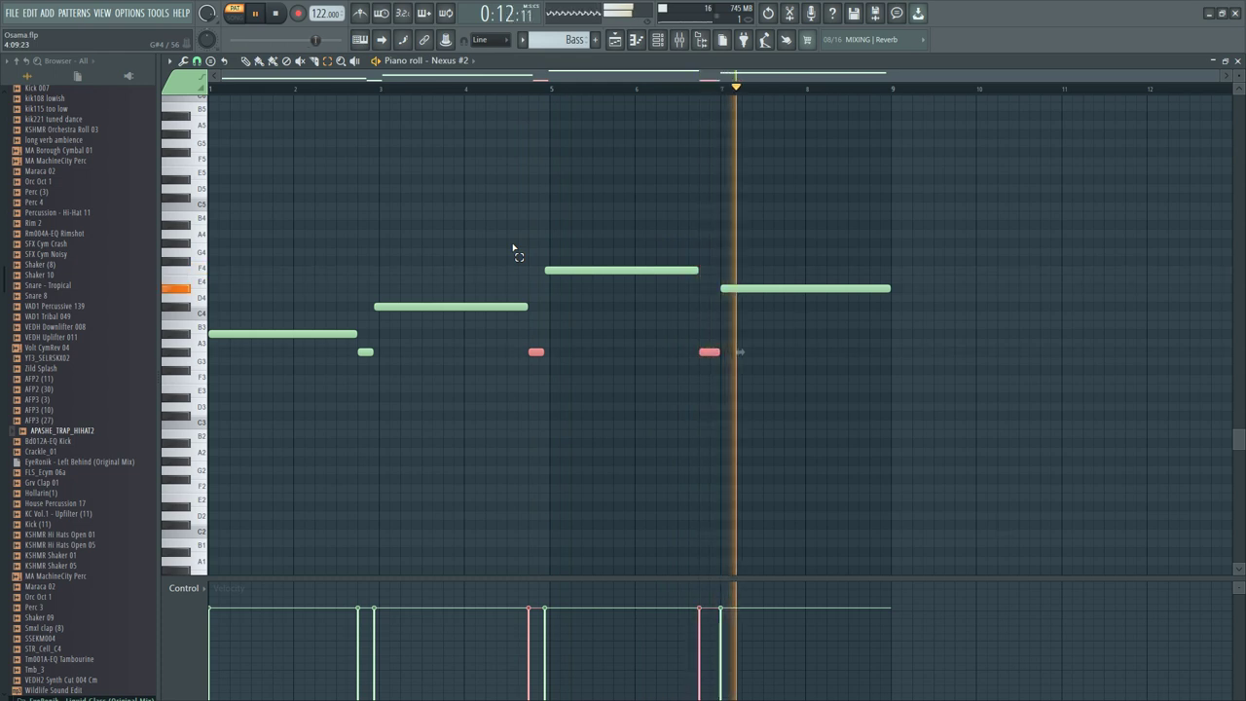
# Transpose the two long Bass notes at bars 5 and 7 down one octave and stop playback
pyautogui.click(831, 259)
pyautogui.moveTo(831, 259); pyautogui.dragTo(632, 323)
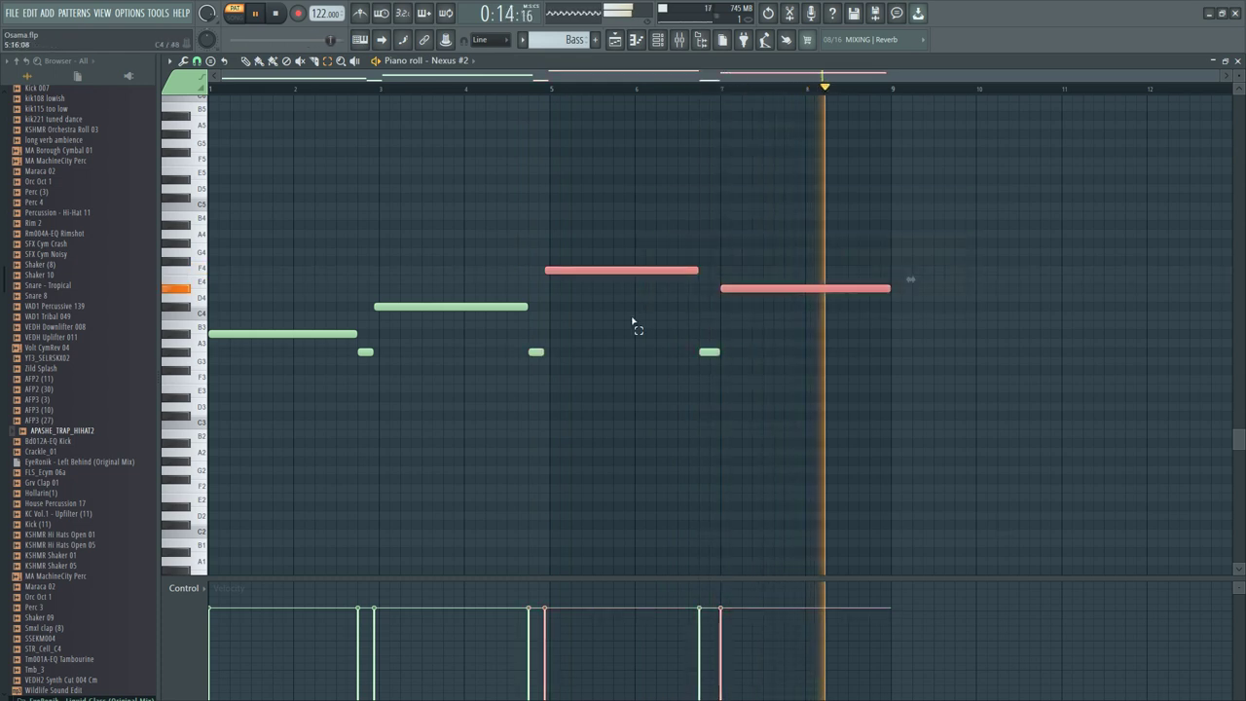
pyautogui.hotkey('ctrl', 'Down')
pyautogui.press('space')
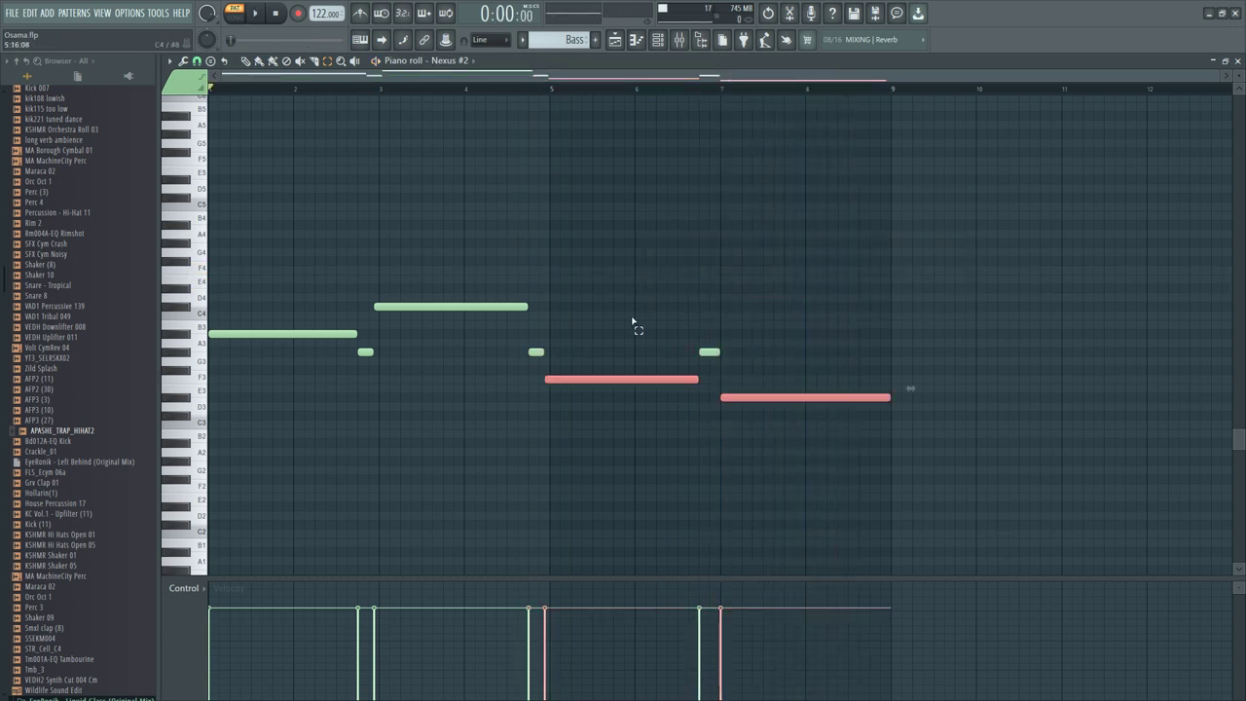
# Play the Bass pattern while viewing the channel rack and the playlist arrangement, and stop playback
pyautogui.press('space')
pyautogui.click(657, 38)
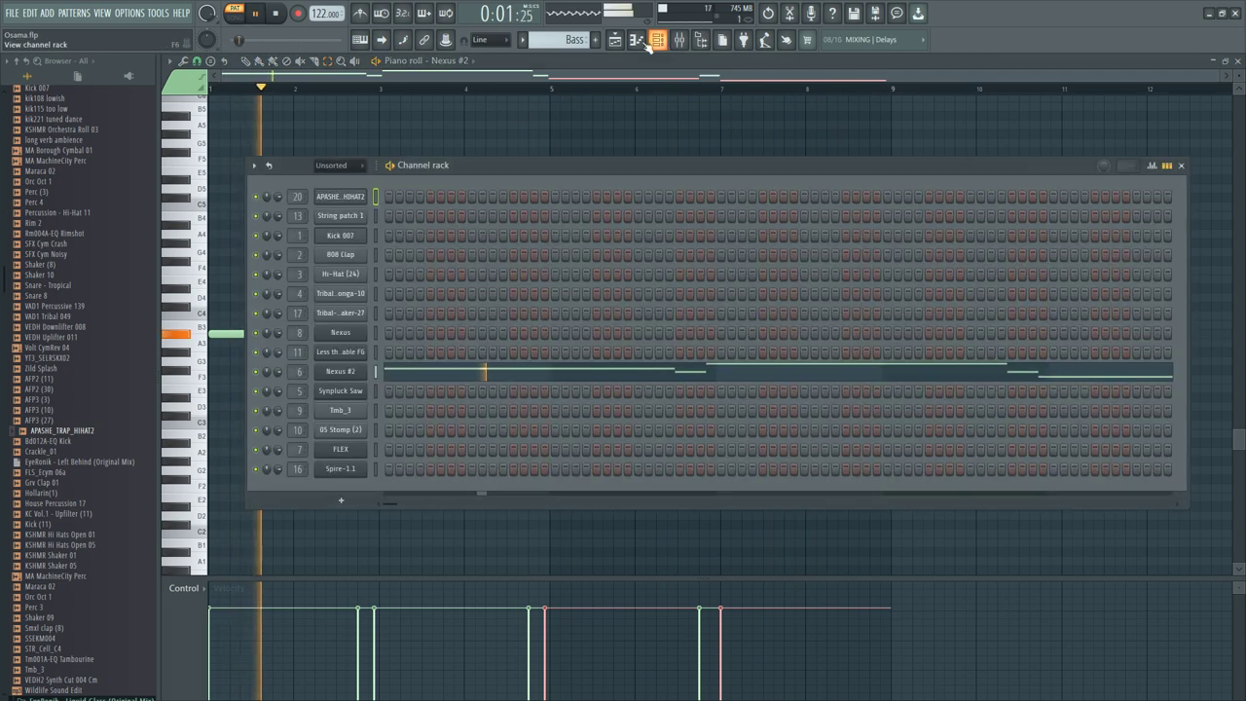
pyautogui.click(616, 41)
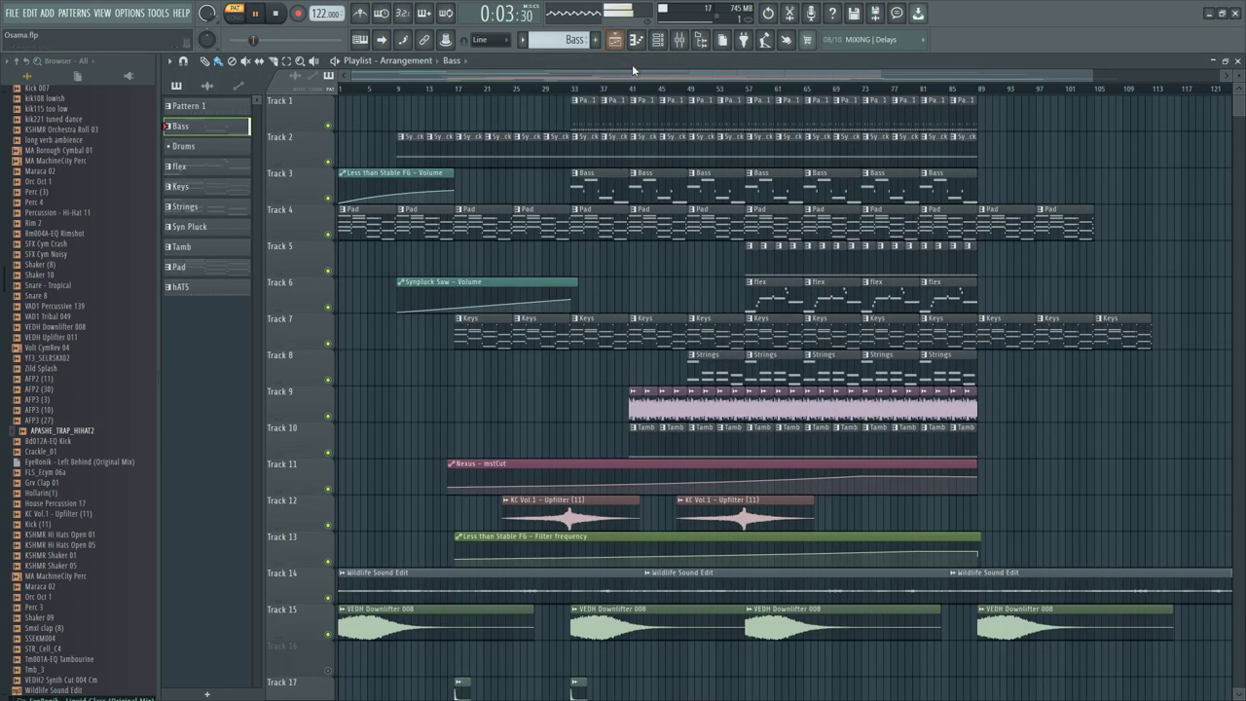
pyautogui.moveTo(638, 73); pyautogui.dragTo(670, 75)
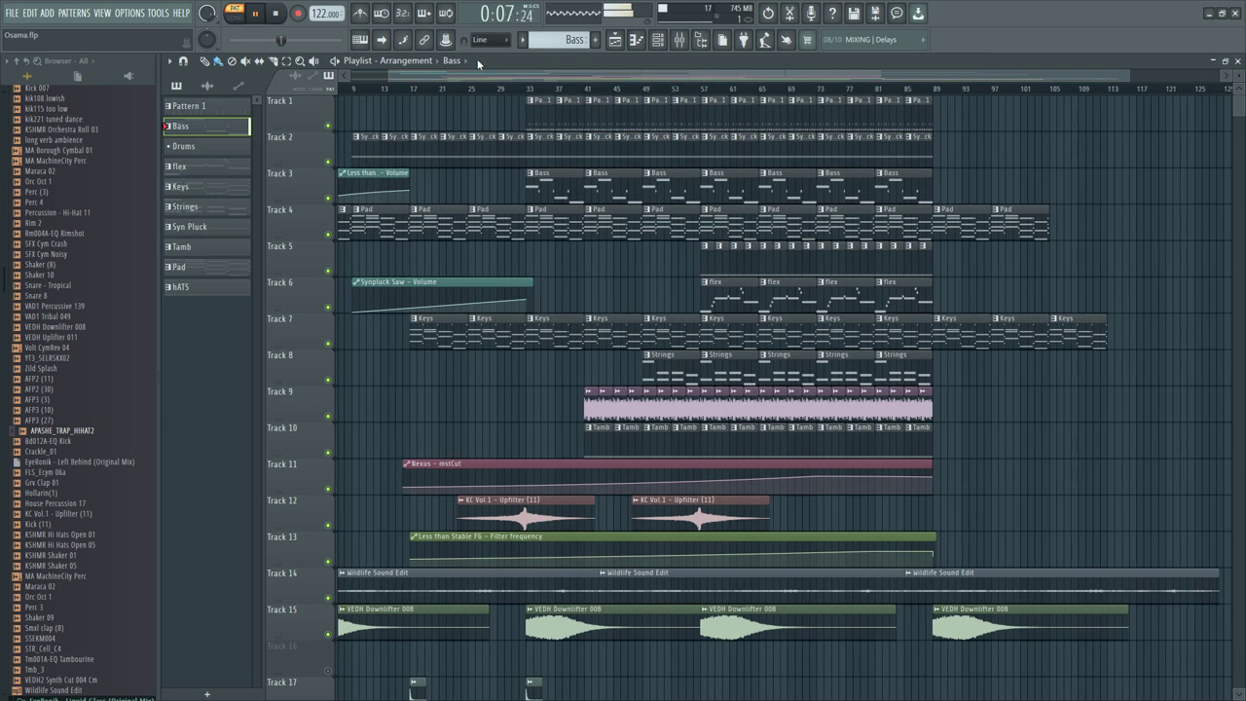
pyautogui.click(277, 14)
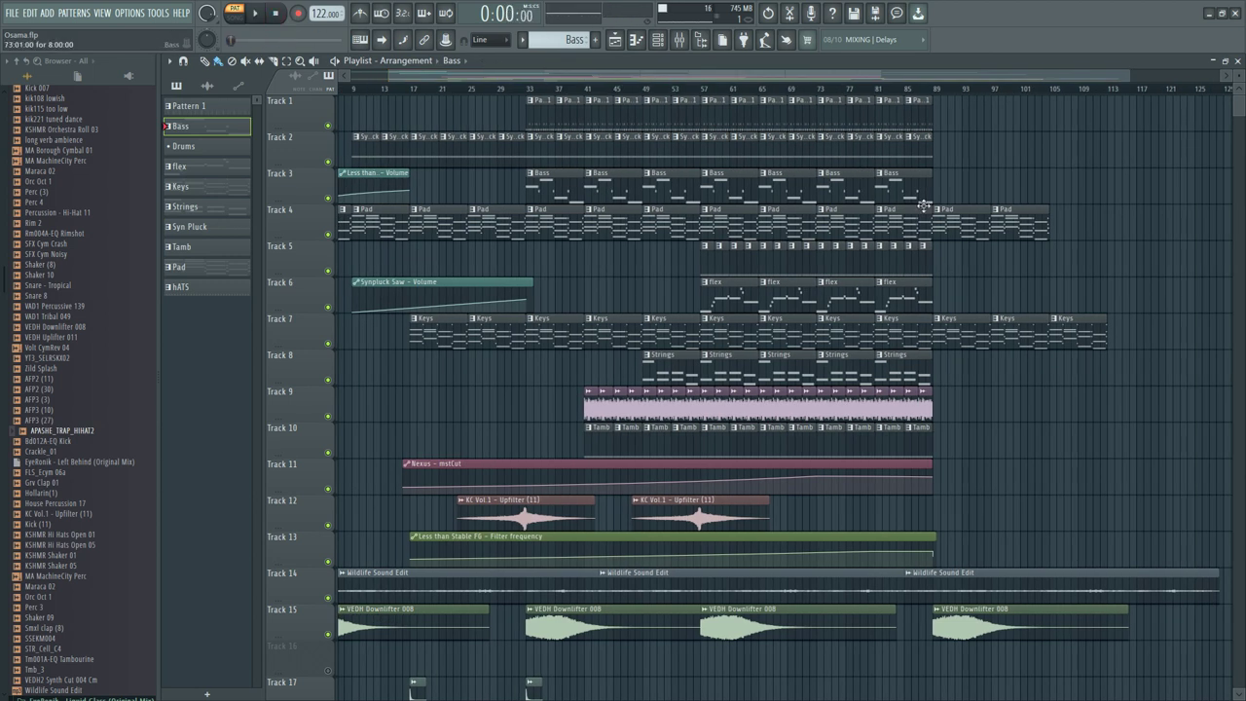
# Open the flex clip on Track 6 in the piano roll and play the start of its melody
pyautogui.doubleClick(724, 296)
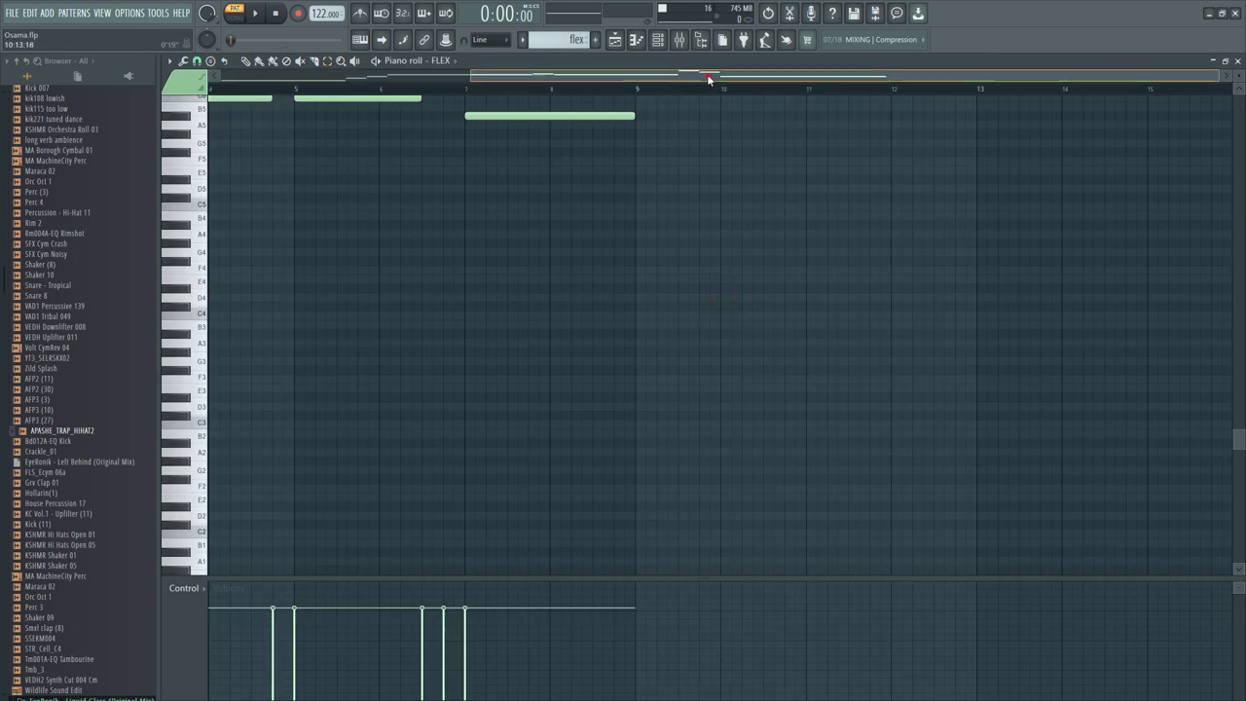
pyautogui.scroll(3, 509, 184)
pyautogui.scroll(3, 712, 300)
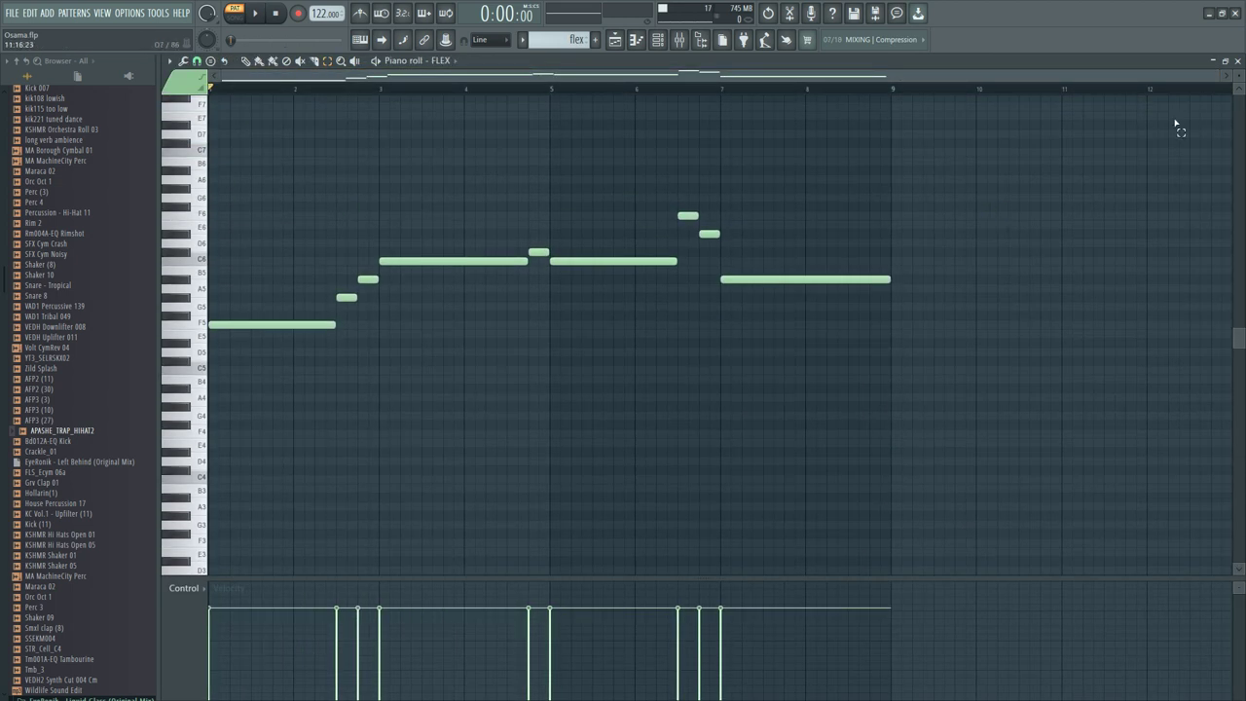
pyautogui.click(254, 14)
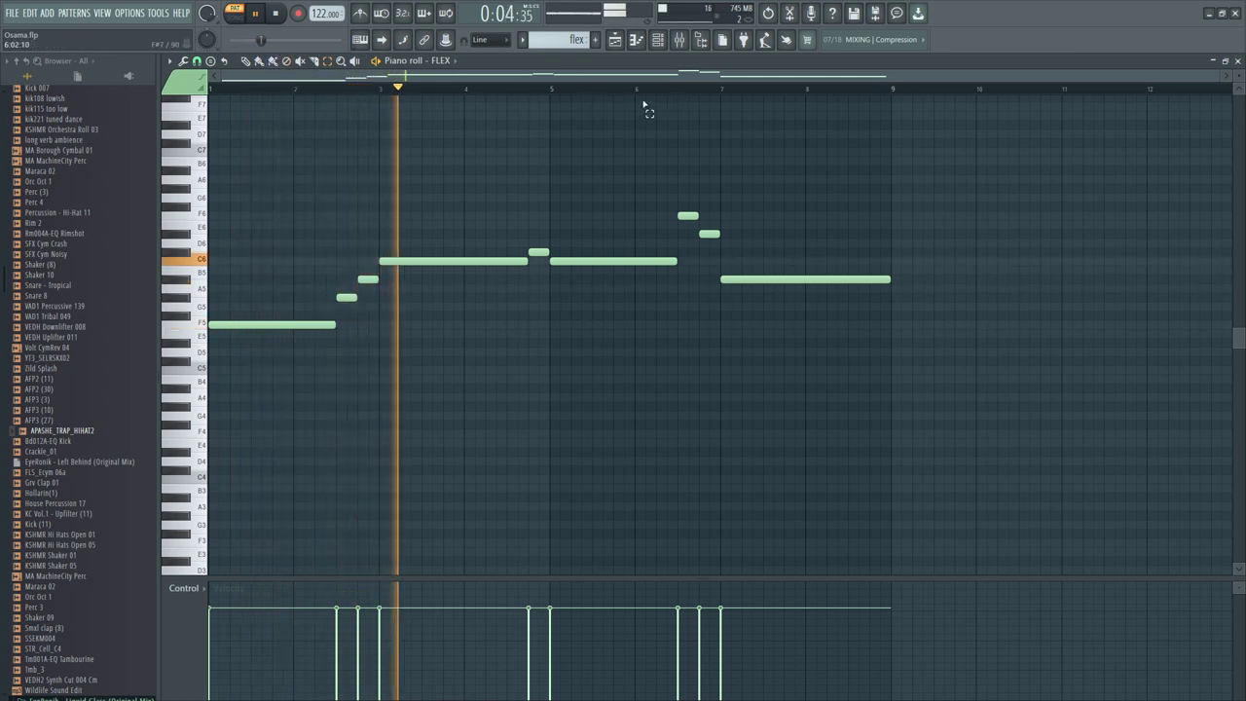
pyautogui.press('space')
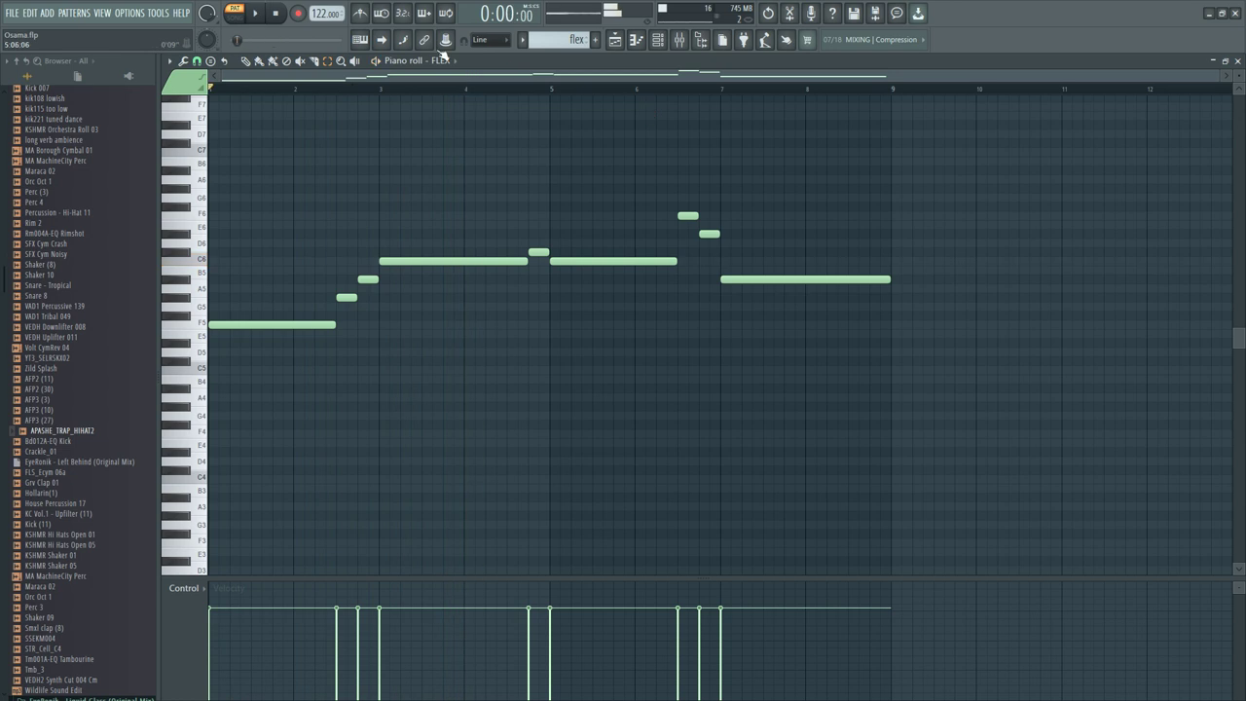
# Show the channel rack for the Bass pattern and open its Nexus #2 instrument to examine the preset
pyautogui.click(657, 39)
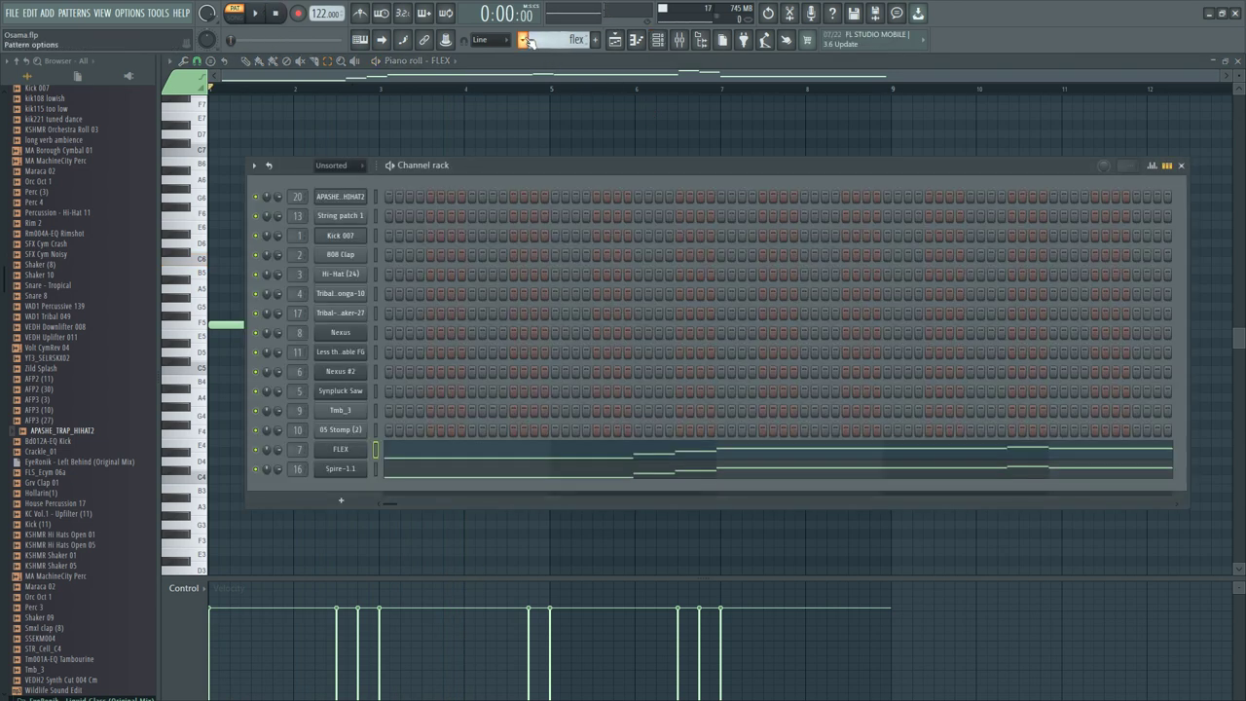
pyautogui.click(524, 39)
pyautogui.click(536, 70)
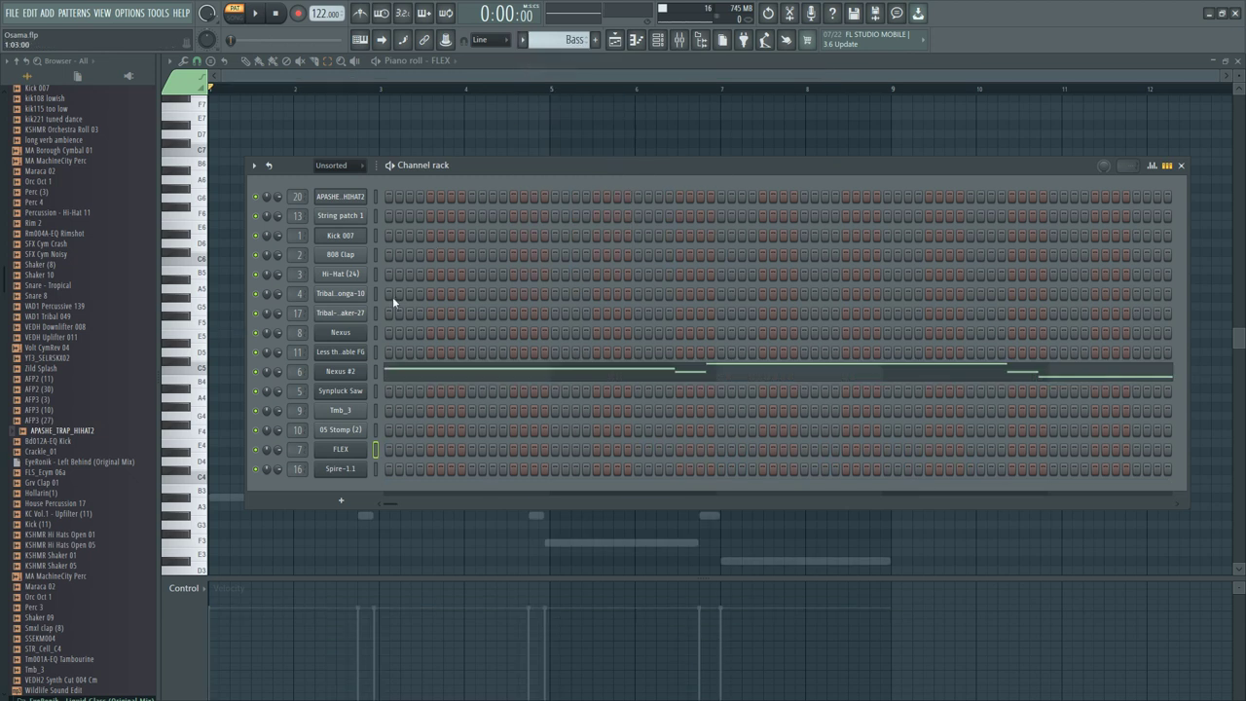
pyautogui.click(356, 376)
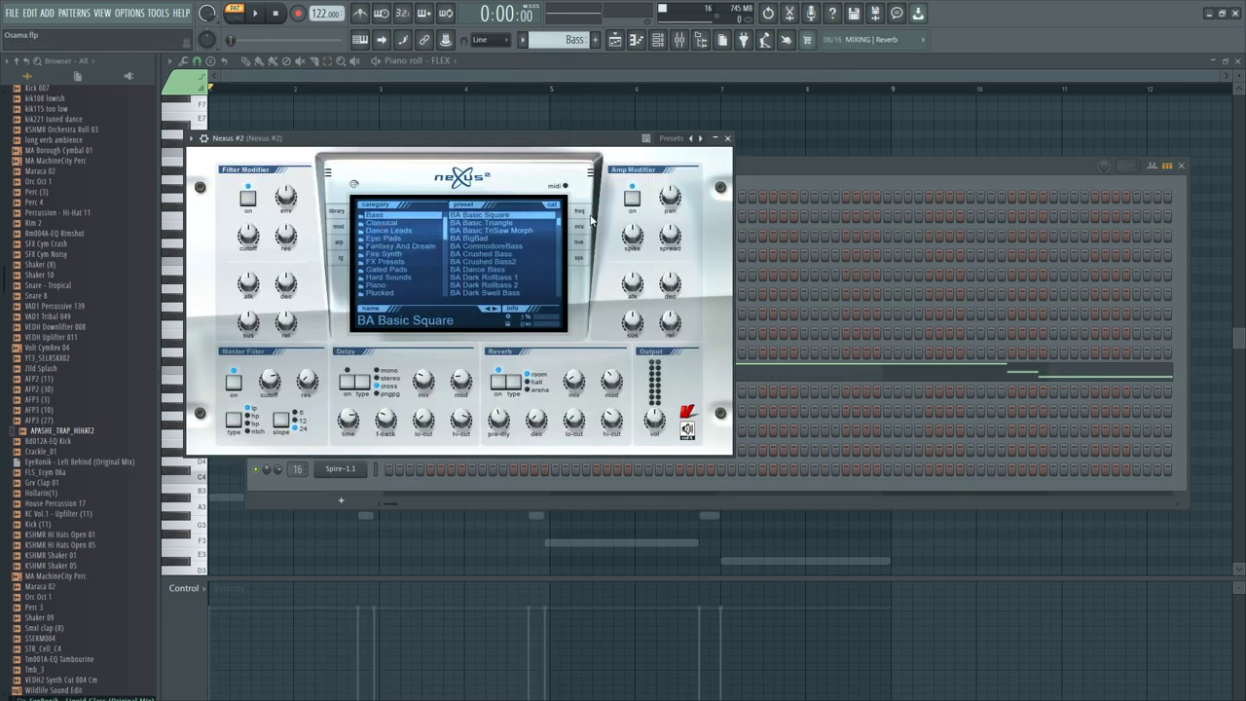
# Return to the playlist, reopen the flex pattern in the piano roll and listen to most of its melody
pyautogui.click(614, 39)
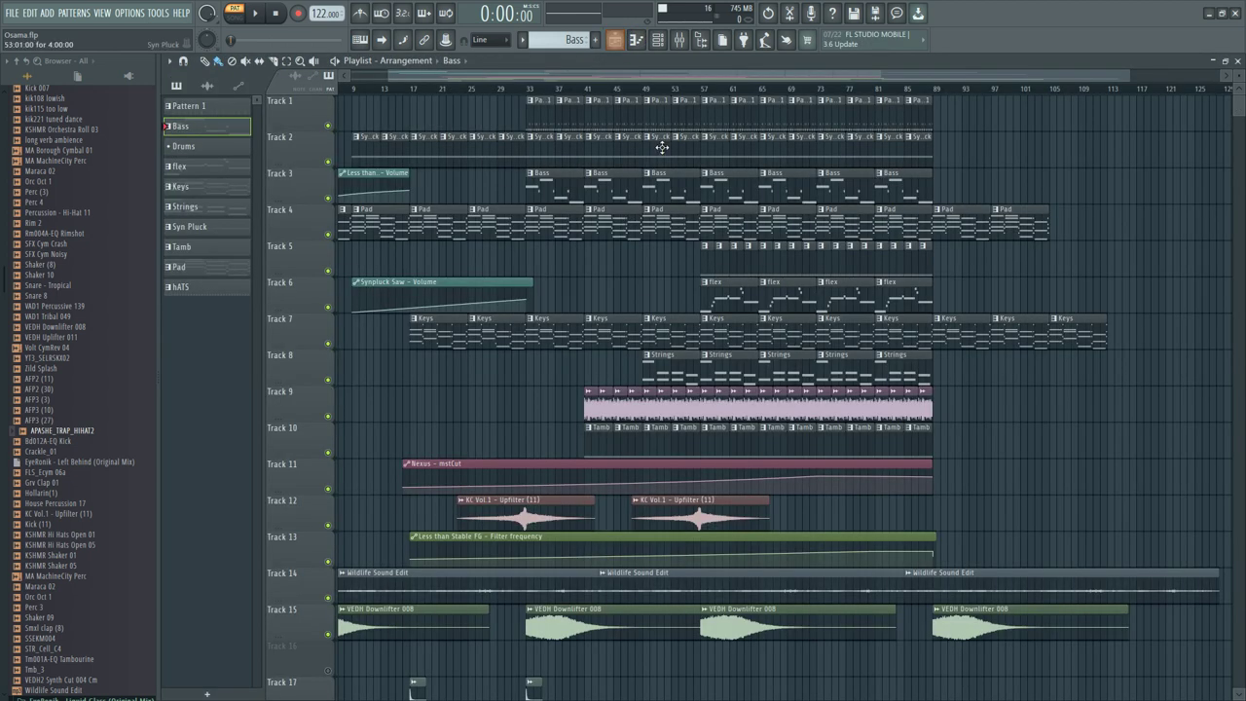
pyautogui.doubleClick(733, 297)
pyautogui.moveTo(686, 78); pyautogui.dragTo(270, 88)
pyautogui.press('space')
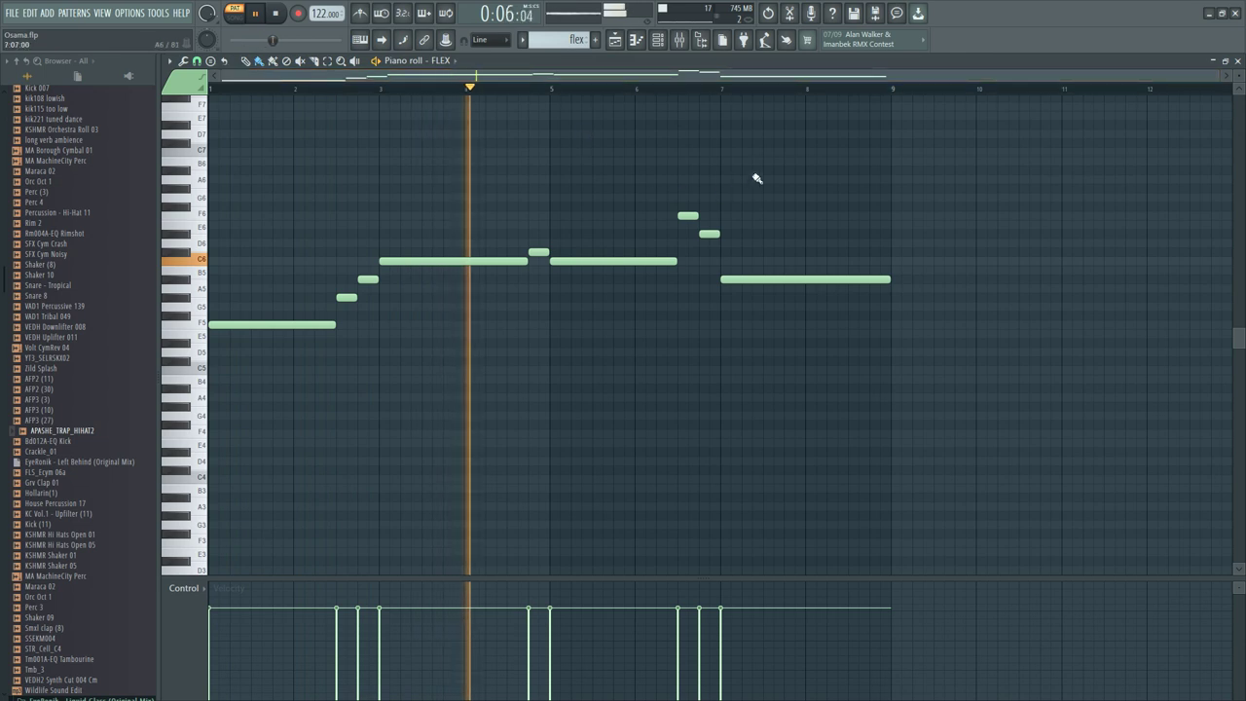
pyautogui.scroll(2, 769, 176)
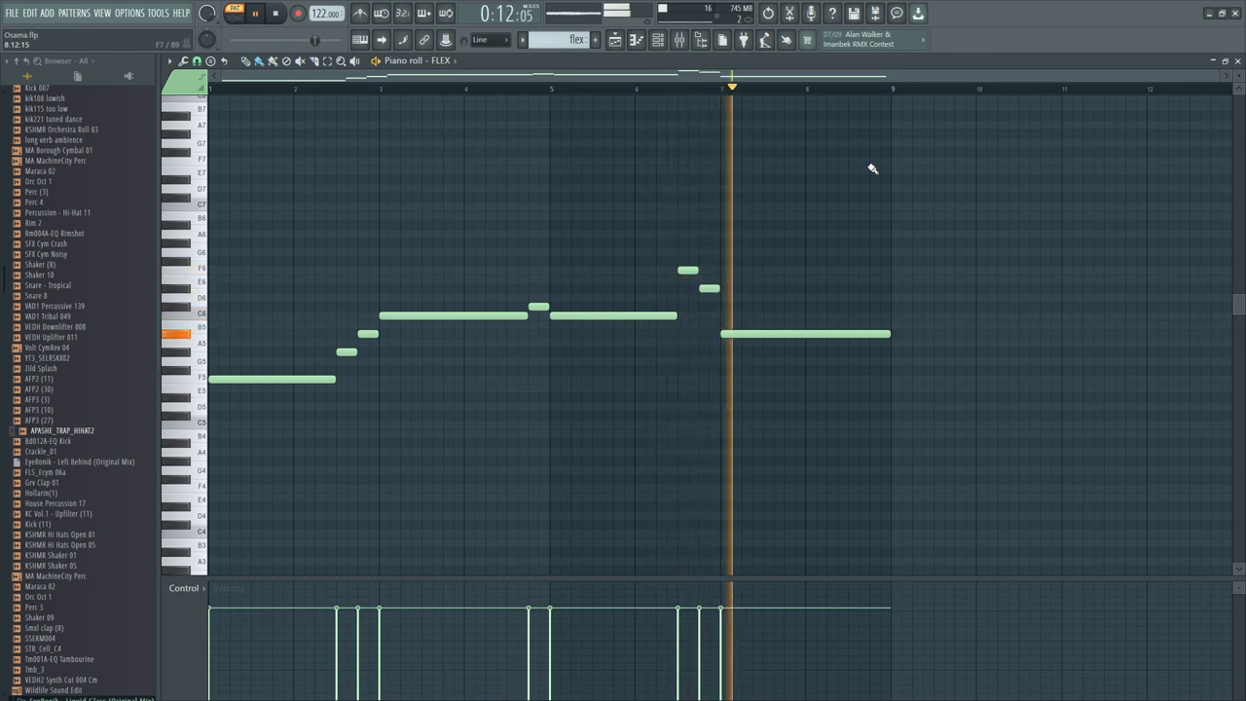
pyautogui.click(279, 13)
# Open the FLEX instrument from the channel rack and move its window so the preset list is fully visible
pyautogui.click(659, 39)
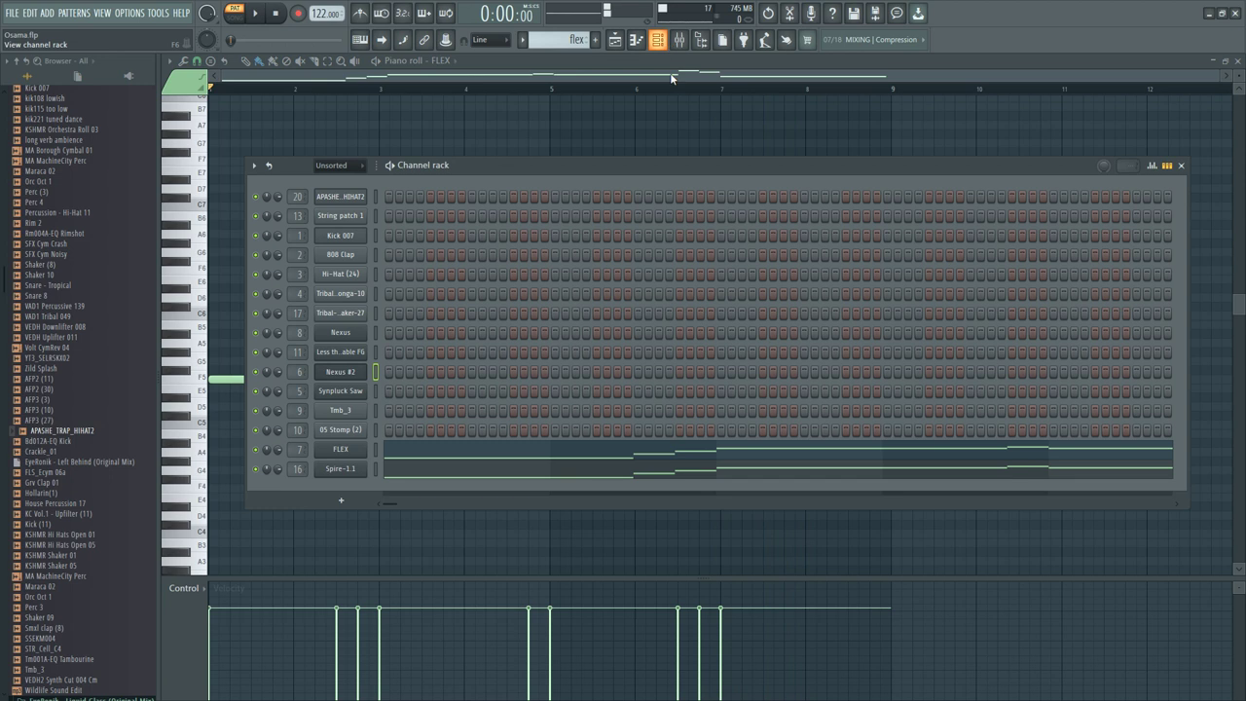
pyautogui.click(354, 455)
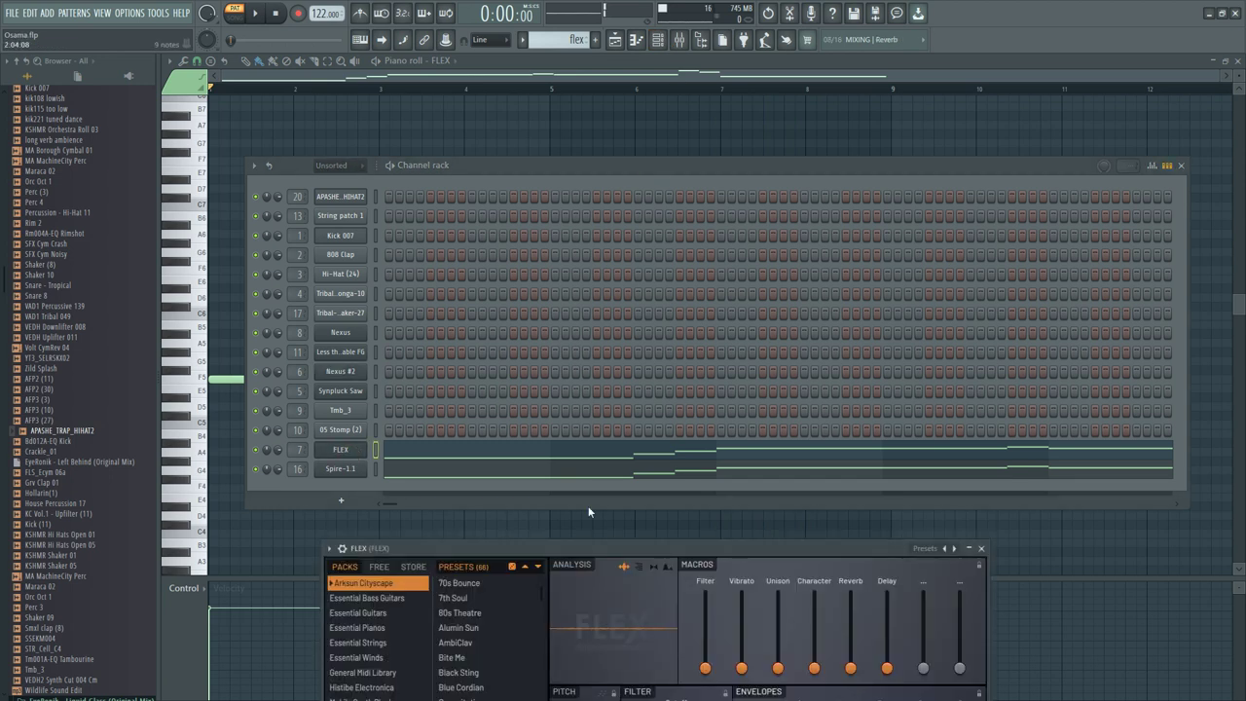
pyautogui.moveTo(589, 551); pyautogui.dragTo(853, 169)
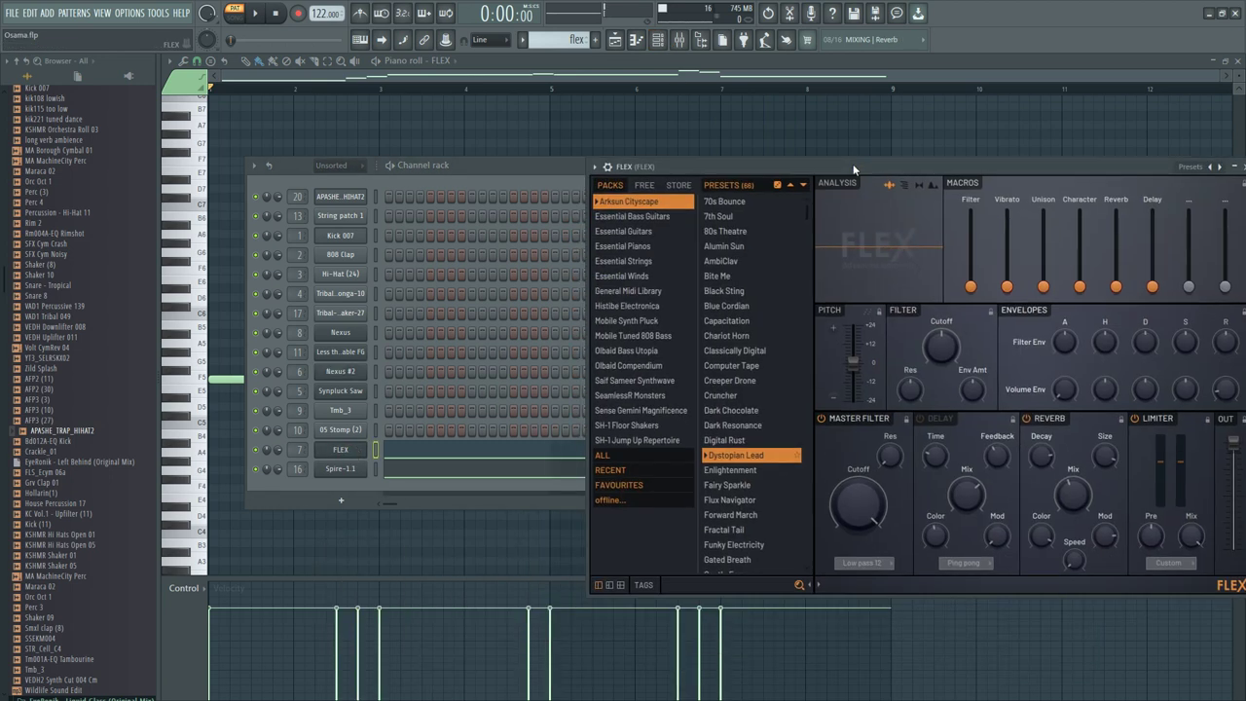
# Inspect the Spire-1.1 instrument layered in the flex pattern, close its window and play the pattern
pyautogui.click(343, 469)
pyautogui.moveTo(565, 235); pyautogui.dragTo(734, 431)
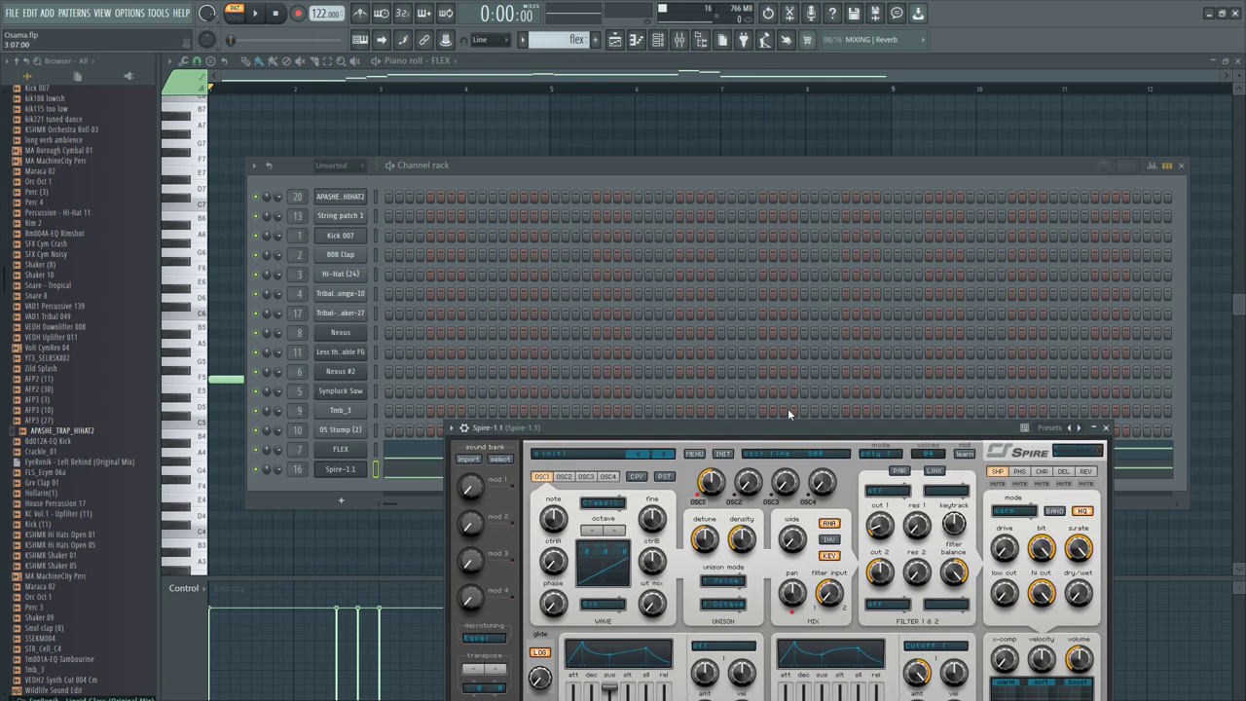
pyautogui.click(1108, 429)
pyautogui.press('space')
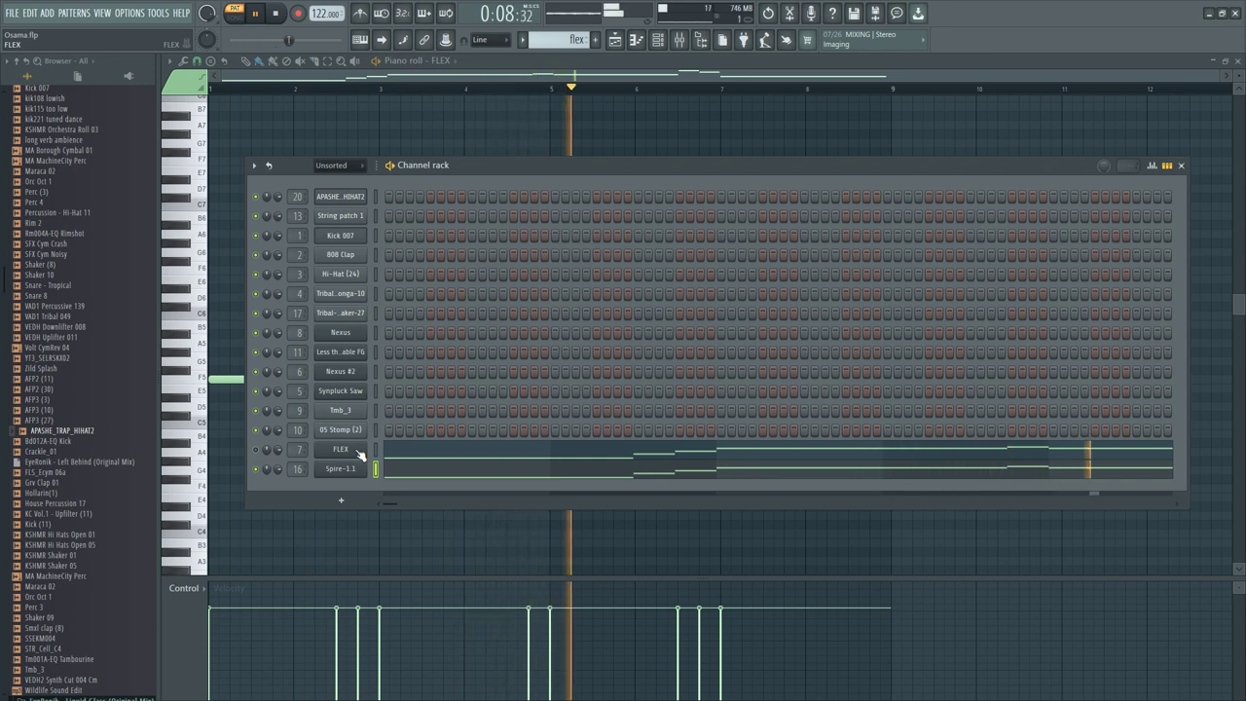
# Unmute the FLEX channel to hear it layered with Spire-1.1, stop playback and return to the playlist
pyautogui.click(256, 450)
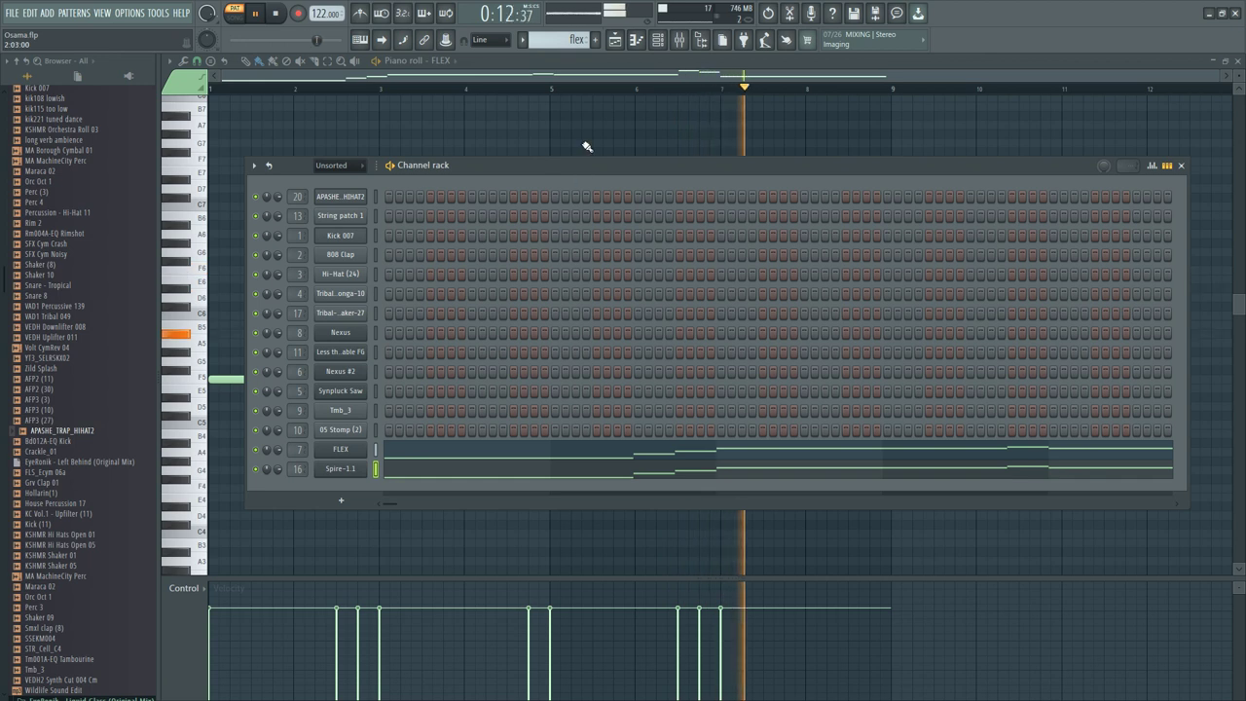
pyautogui.click(278, 13)
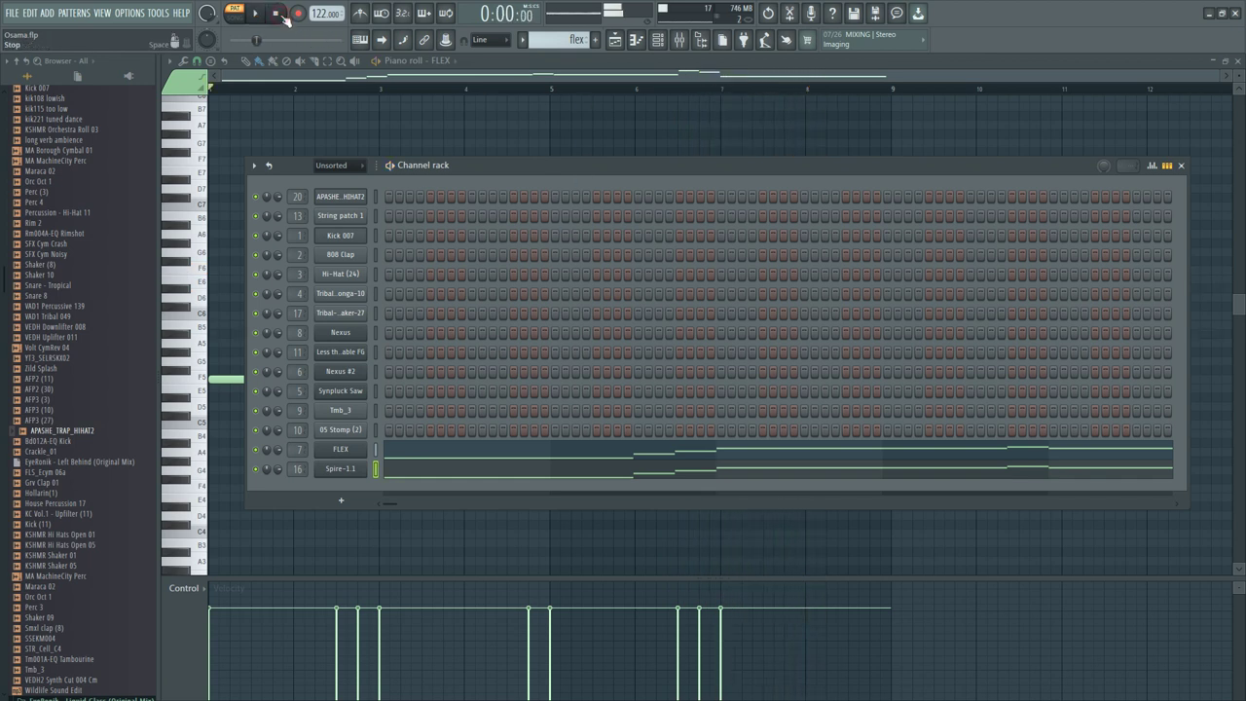
pyautogui.click(614, 42)
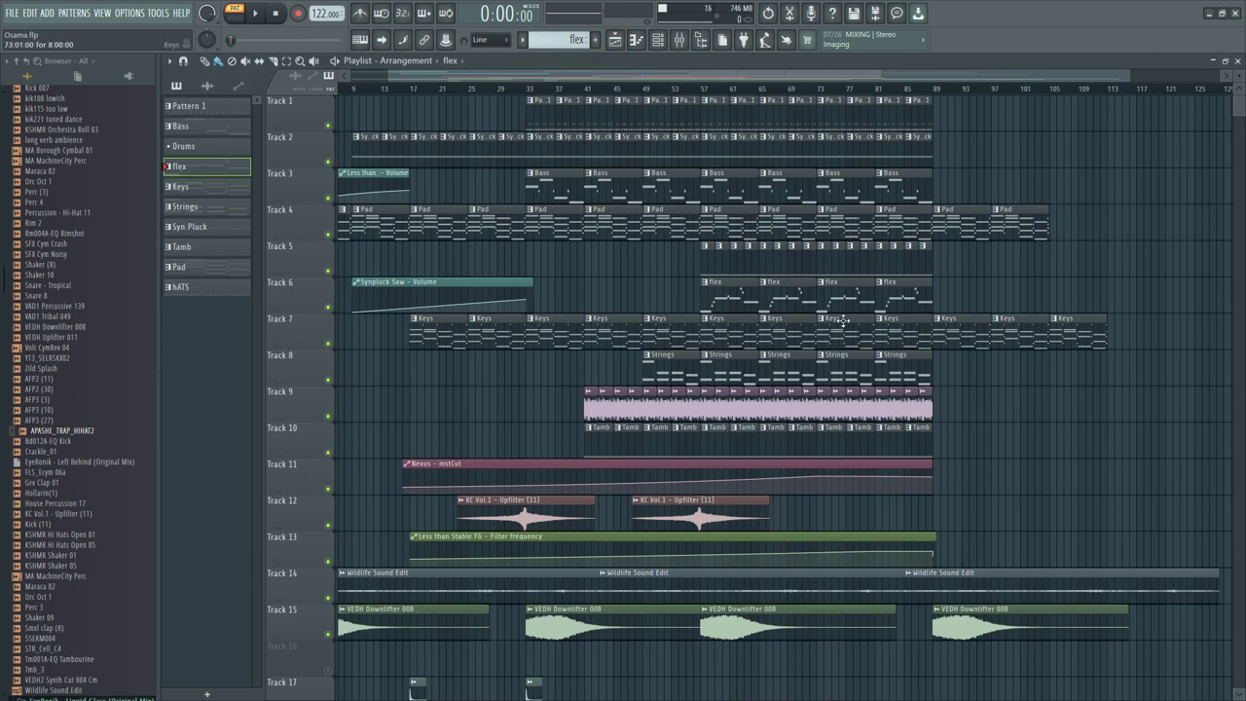
# Open the Syn Pluck pattern from Track 2 in the piano roll and play it
pyautogui.scroll(-3, 859, 314)
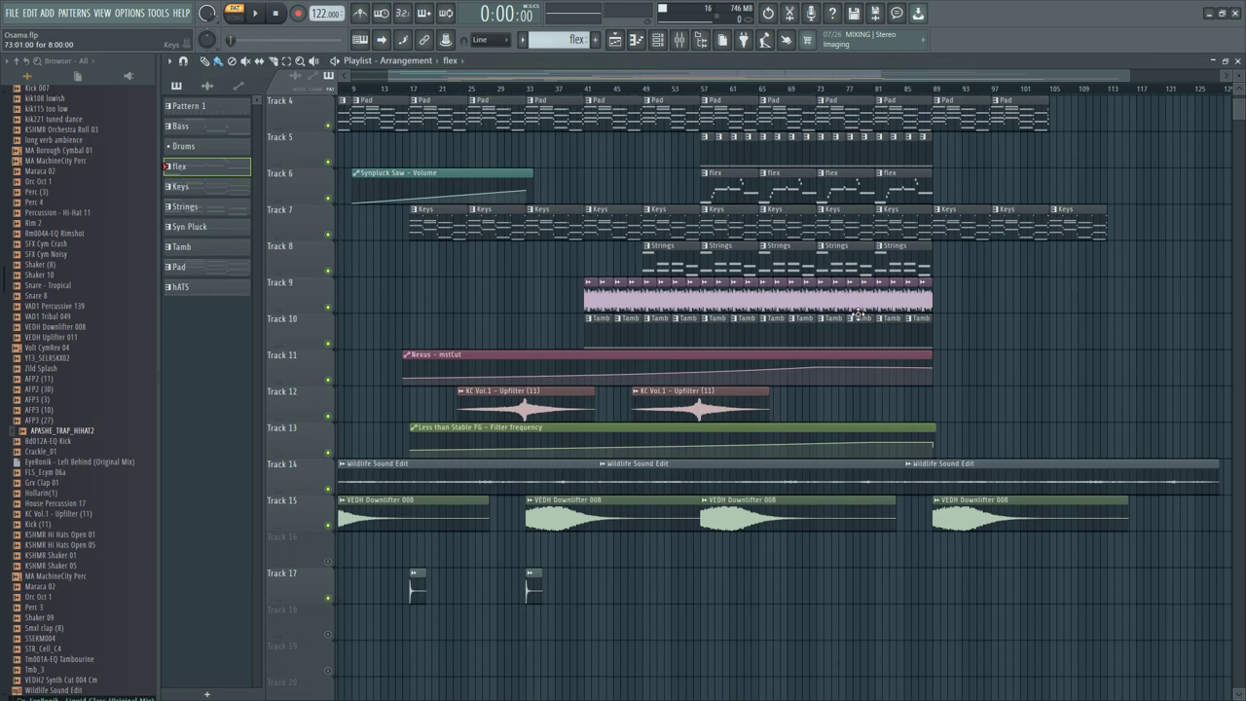
pyautogui.scroll(3, 859, 314)
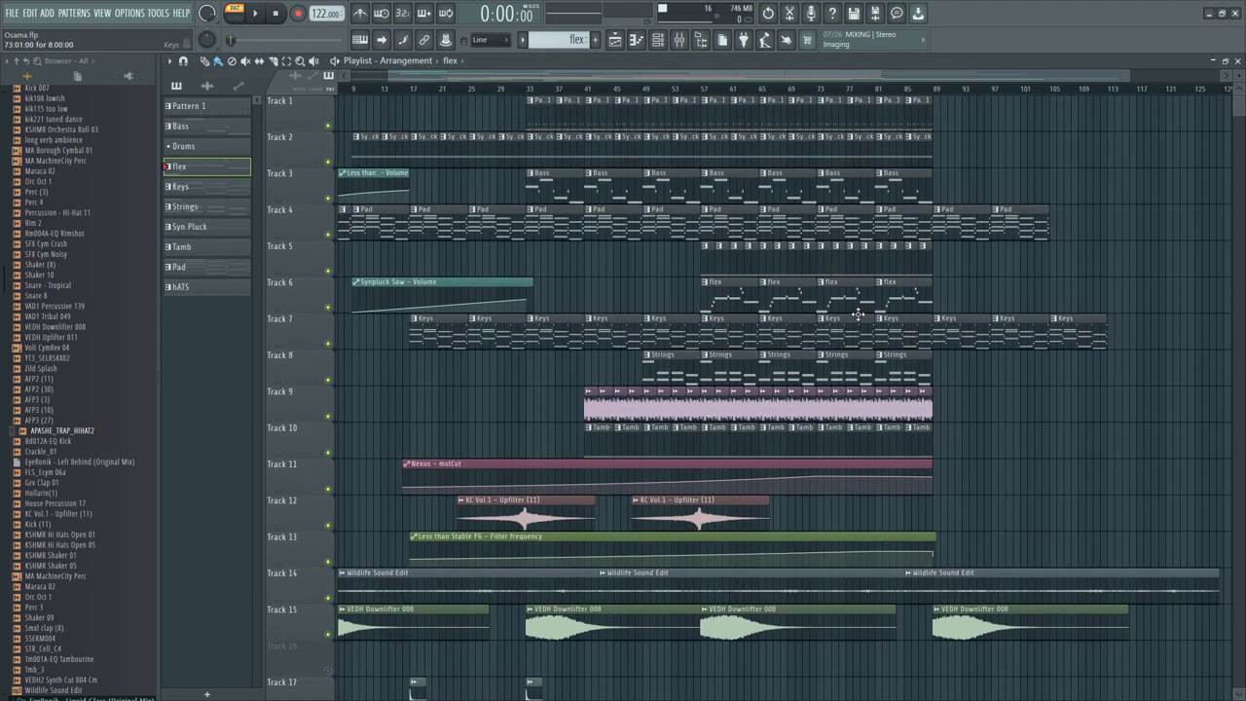
pyautogui.doubleClick(620, 158)
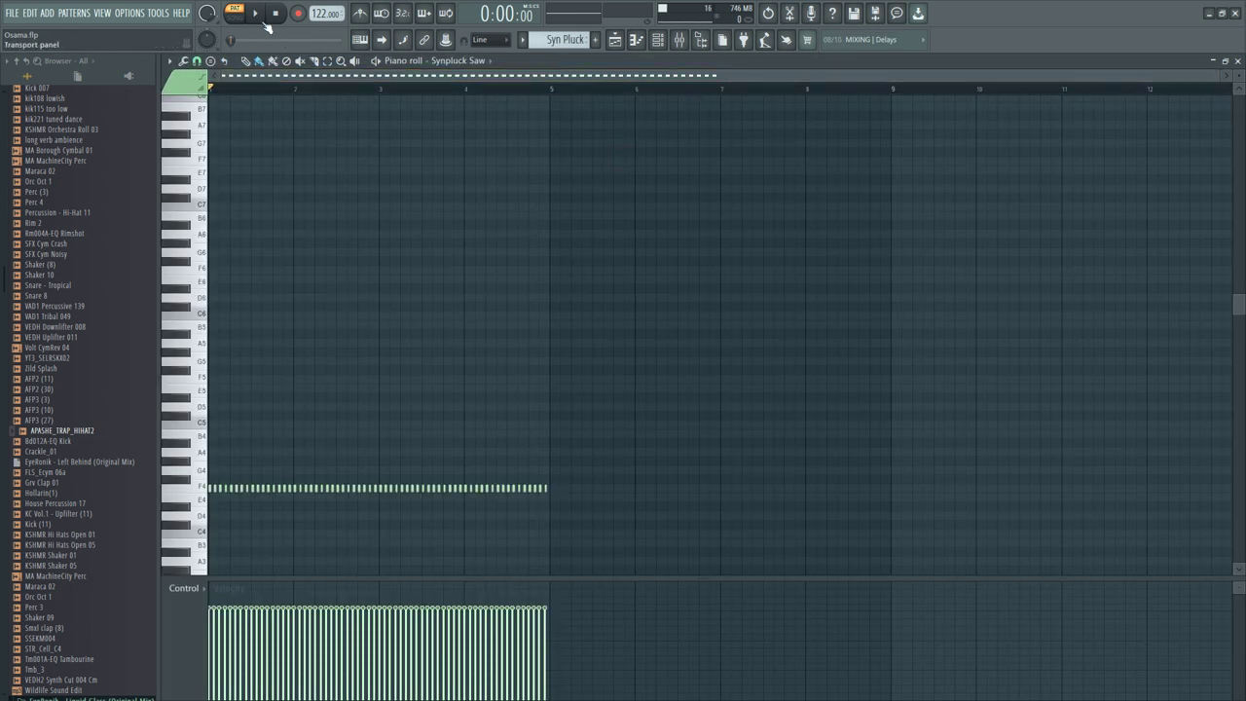
pyautogui.click(257, 15)
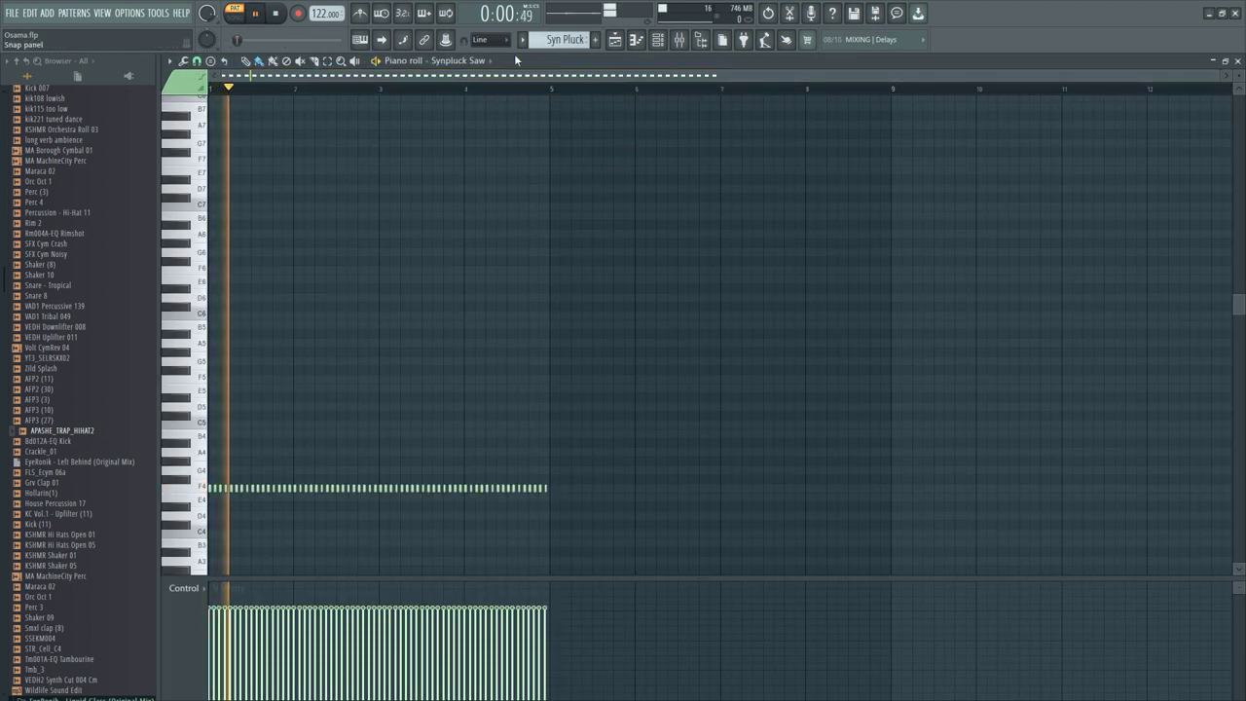
# Stop playback and open the Synpluck Saw instrument from the channel rack, moving its window to examine the preset
pyautogui.click(659, 43)
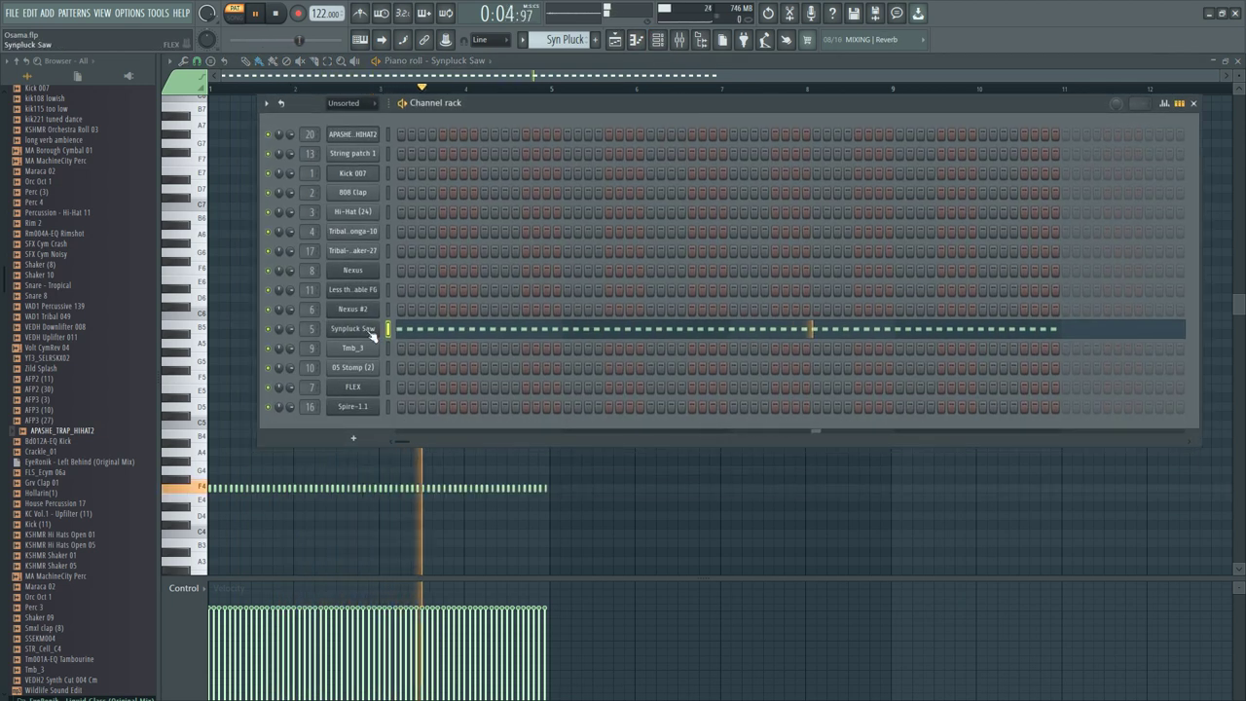
pyautogui.press('space')
pyautogui.click(362, 331)
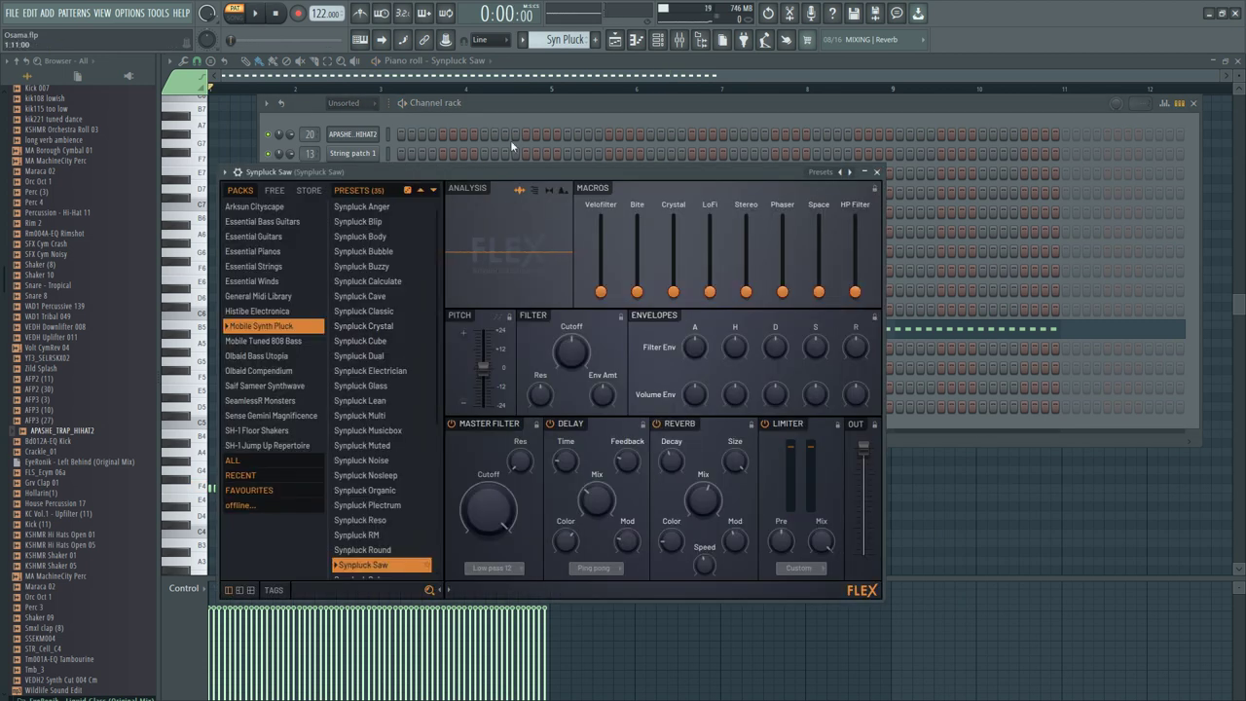
pyautogui.moveTo(531, 171); pyautogui.dragTo(604, 152)
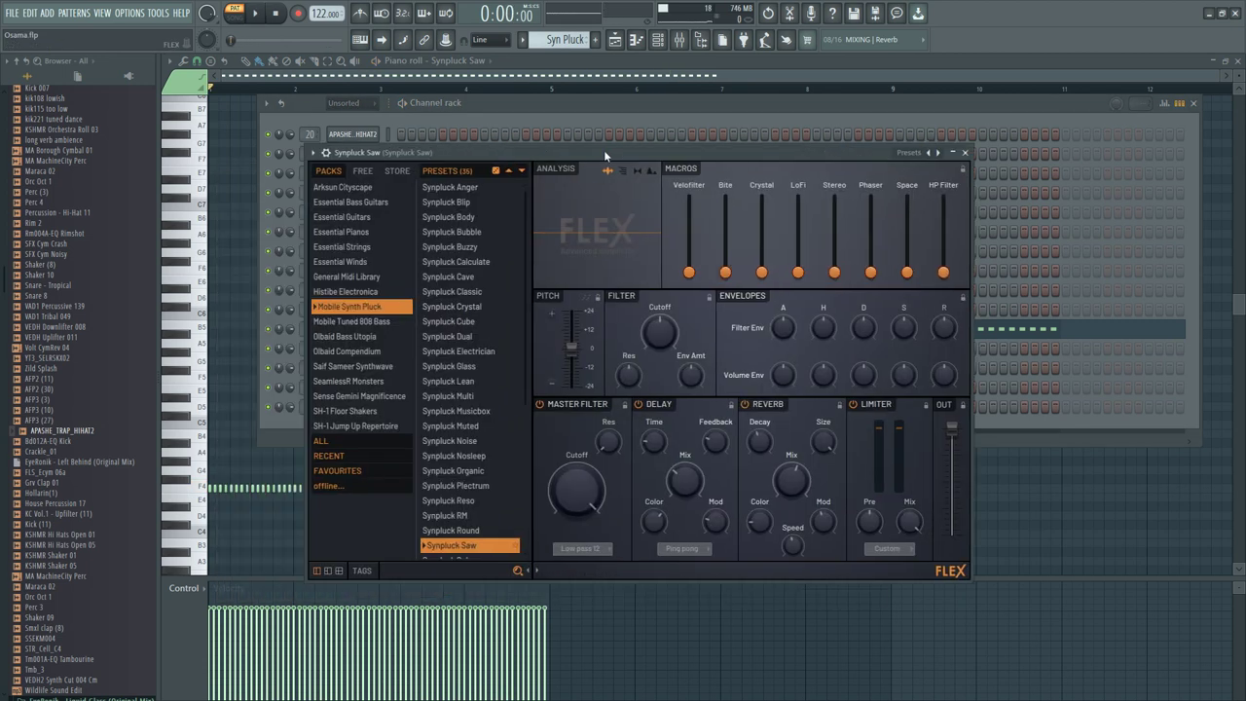
# Return to the playlist, solo Track 3 with the Bass clips, and unmute Tracks 6 and 2 alongside it
pyautogui.click(613, 40)
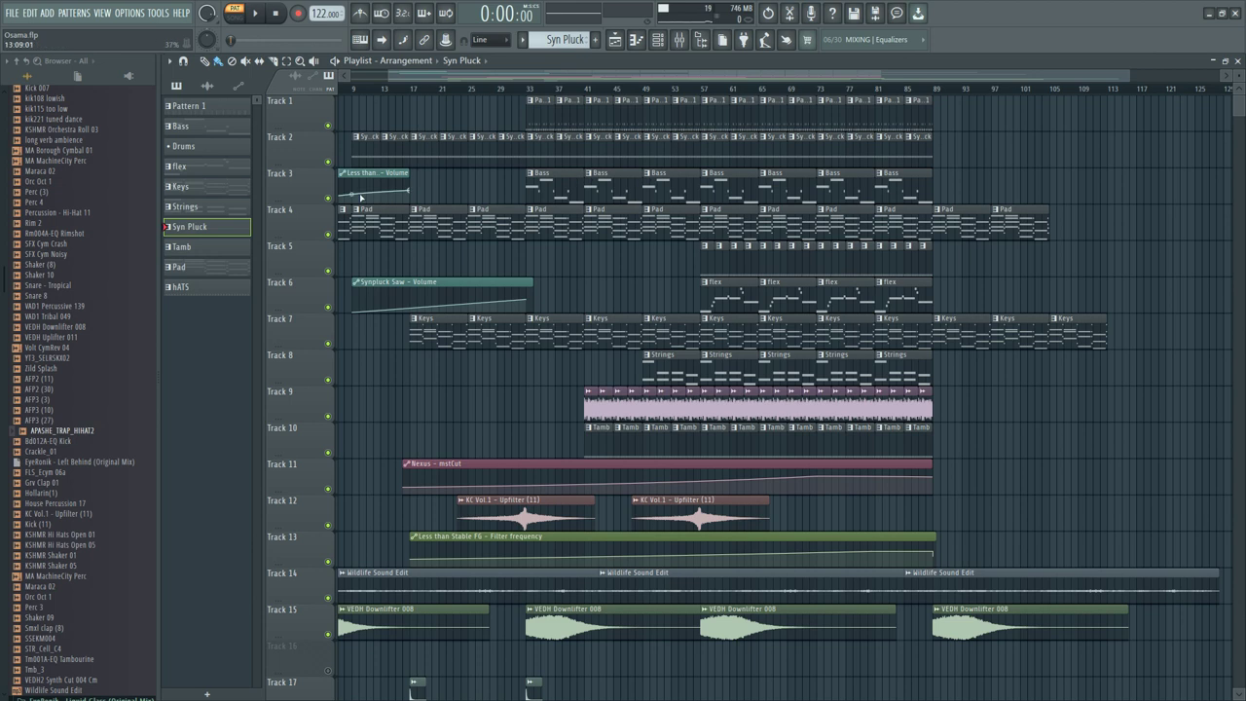
pyautogui.rightClick(323, 198)
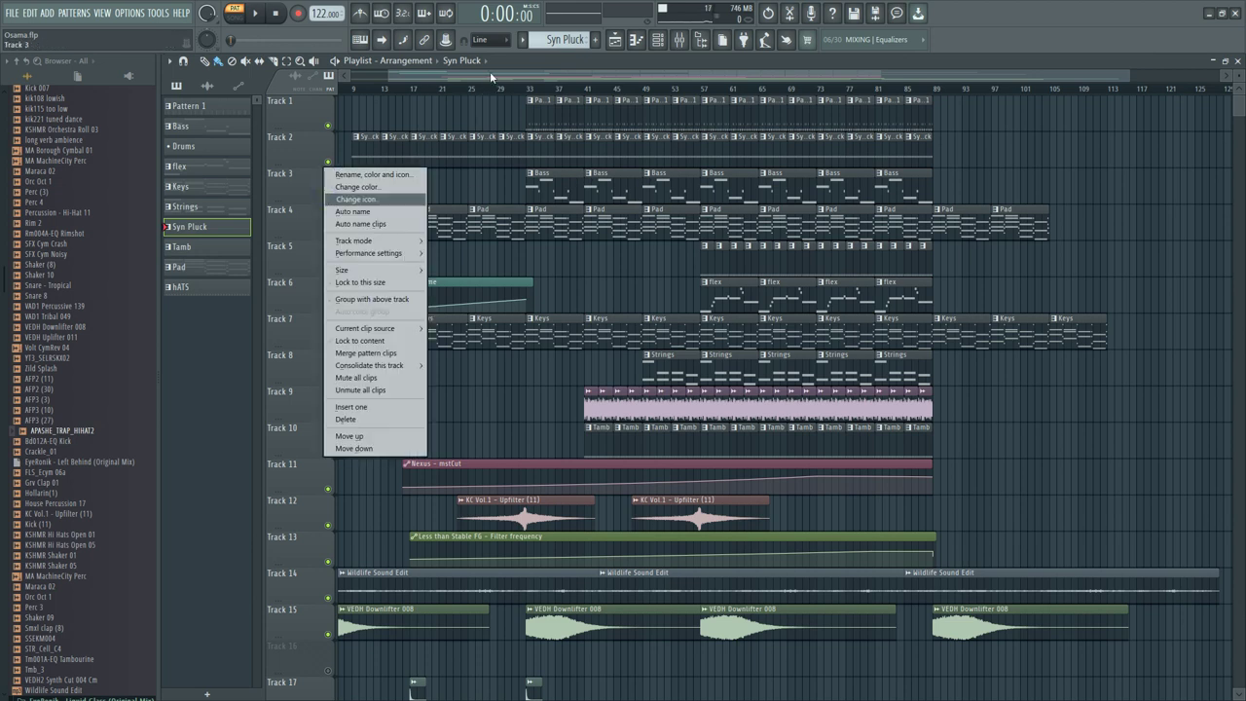
pyautogui.click(491, 78)
pyautogui.rightClick(330, 199)
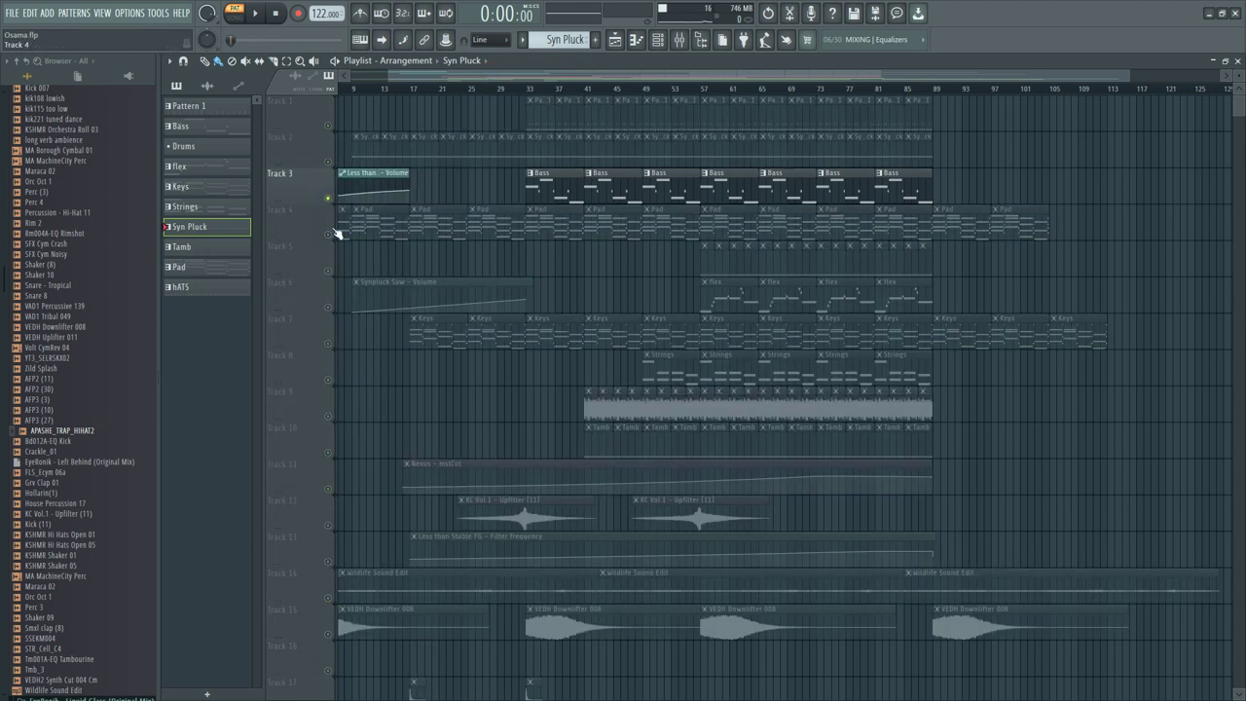
pyautogui.click(330, 310)
pyautogui.click(329, 163)
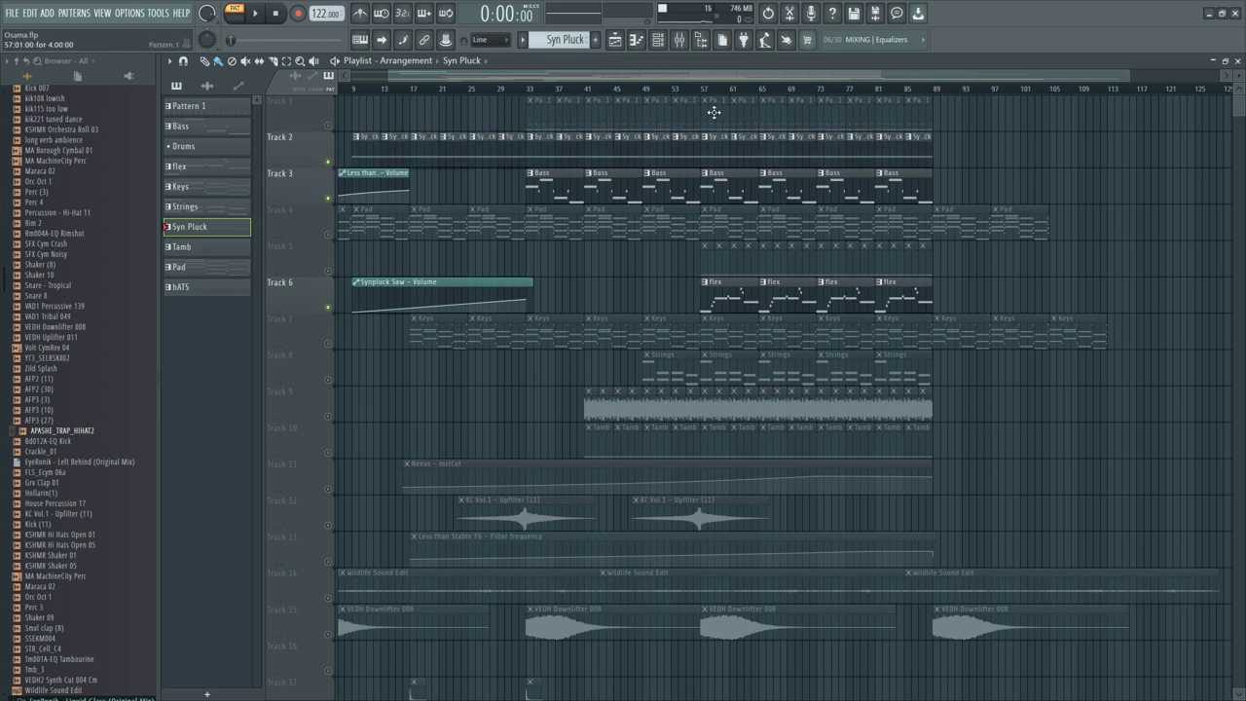
# Play the song from bar 57 to hear the Bass, flex and Syn Pluck tracks together, and stop playback
pyautogui.press('space')
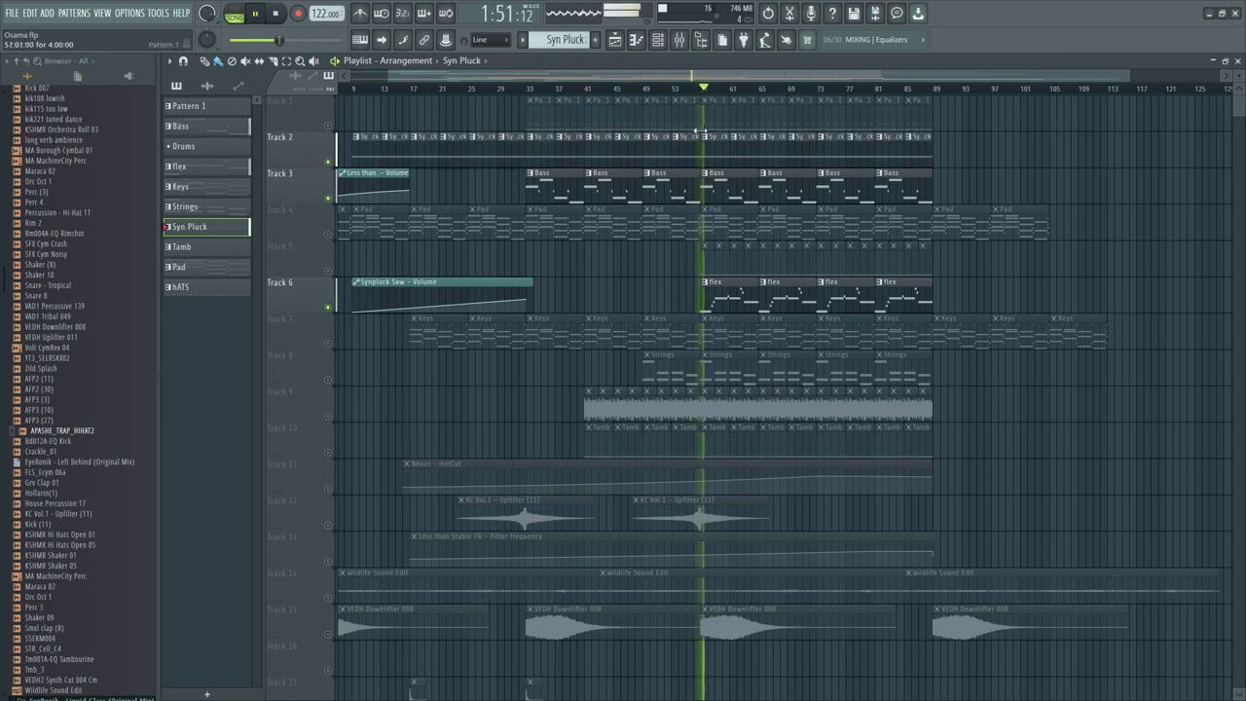
pyautogui.moveTo(734, 76); pyautogui.dragTo(795, 73)
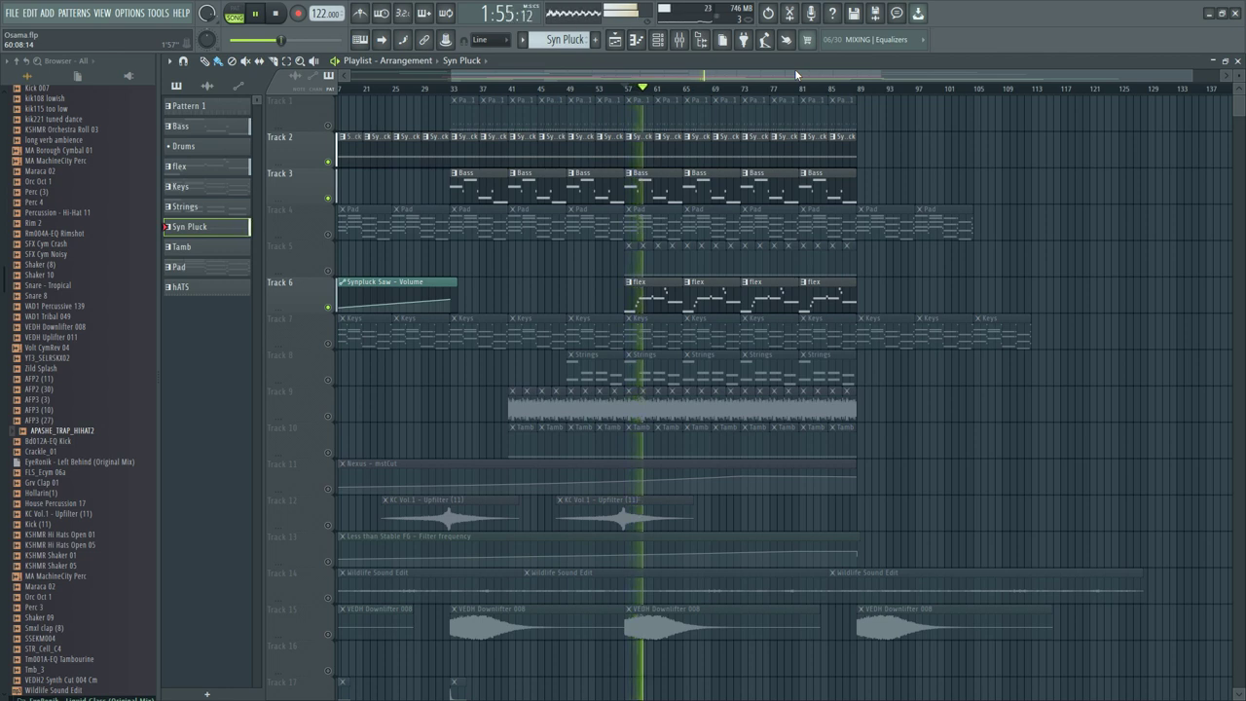
pyautogui.click(798, 73)
pyautogui.moveTo(797, 73); pyautogui.dragTo(805, 67)
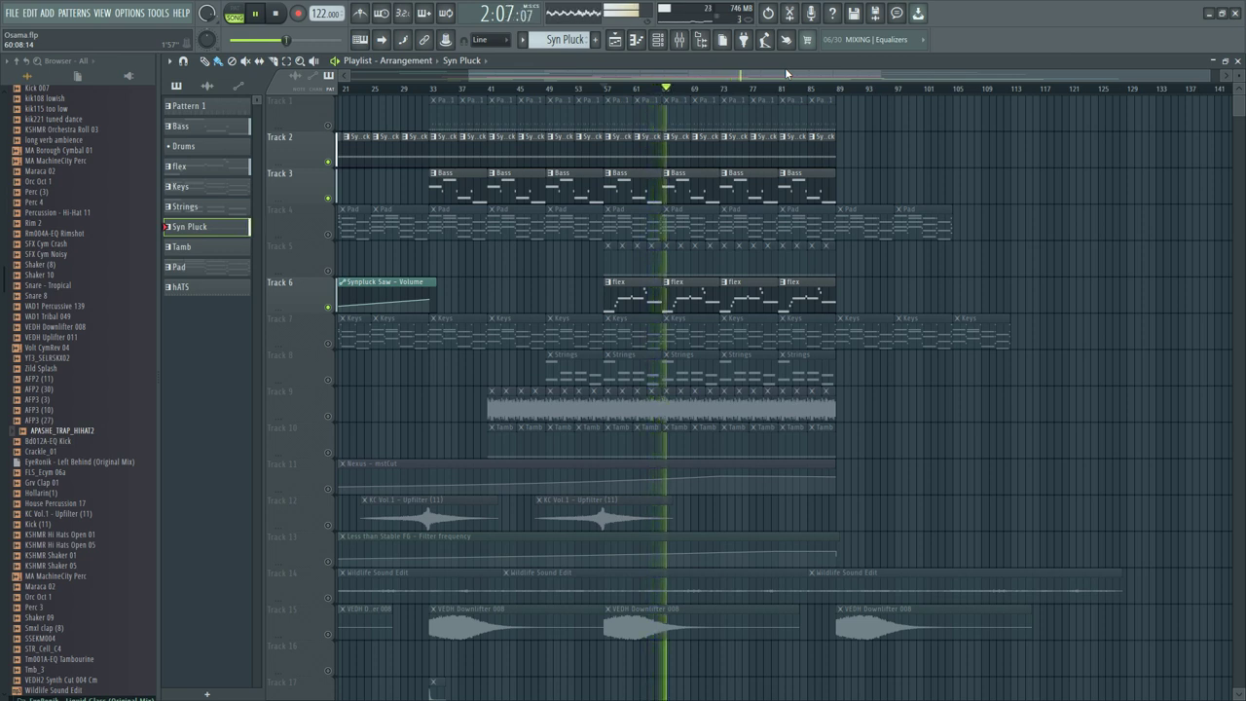
pyautogui.moveTo(775, 75); pyautogui.dragTo(788, 72)
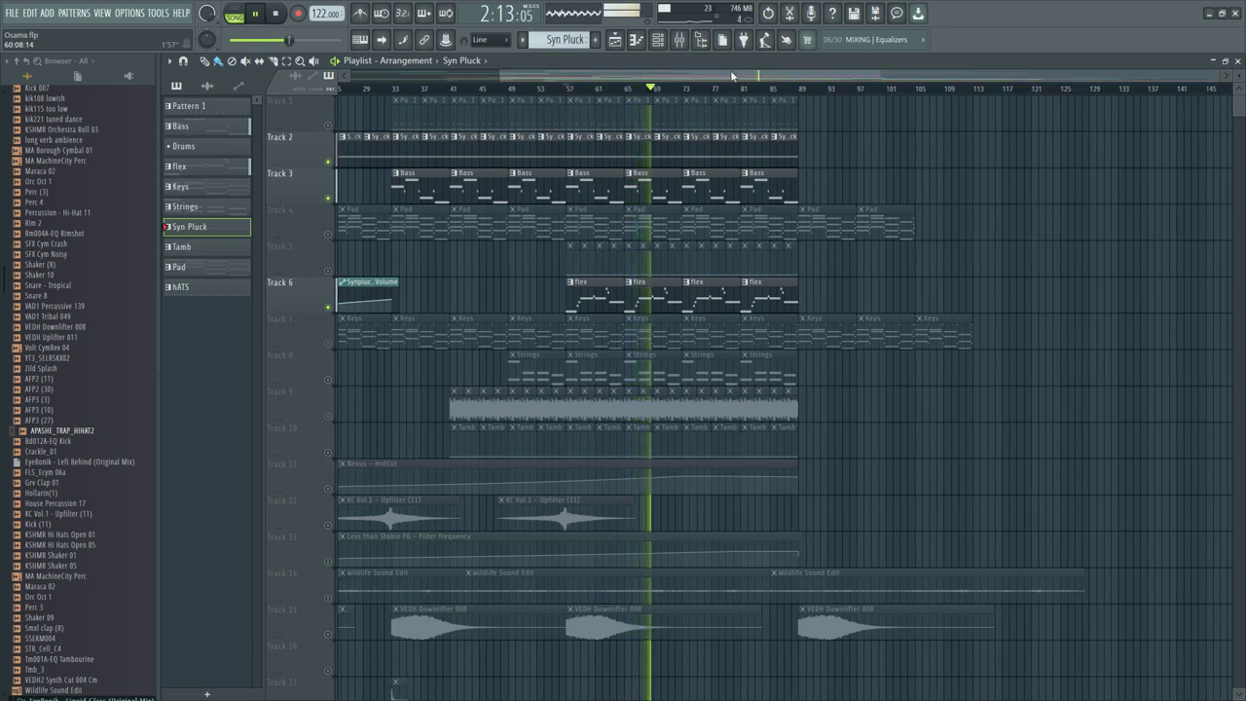
pyautogui.moveTo(732, 75); pyautogui.dragTo(655, 78)
pyautogui.press('space')
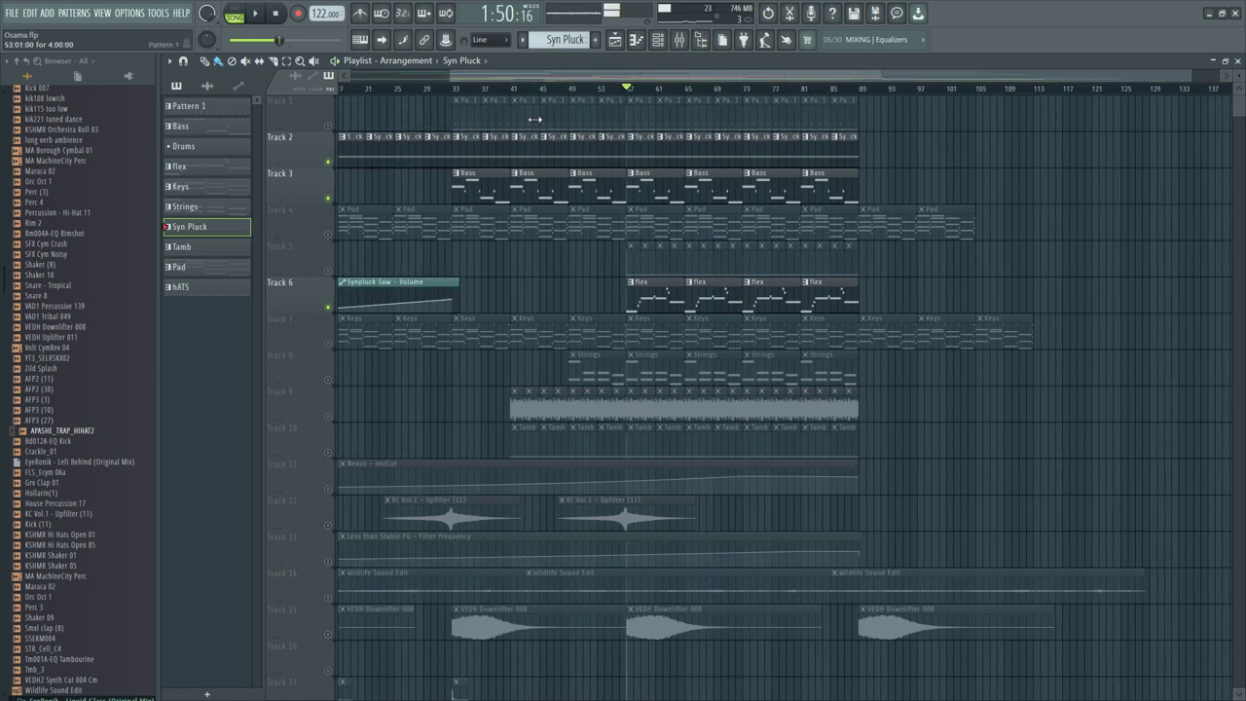
pyautogui.click(275, 14)
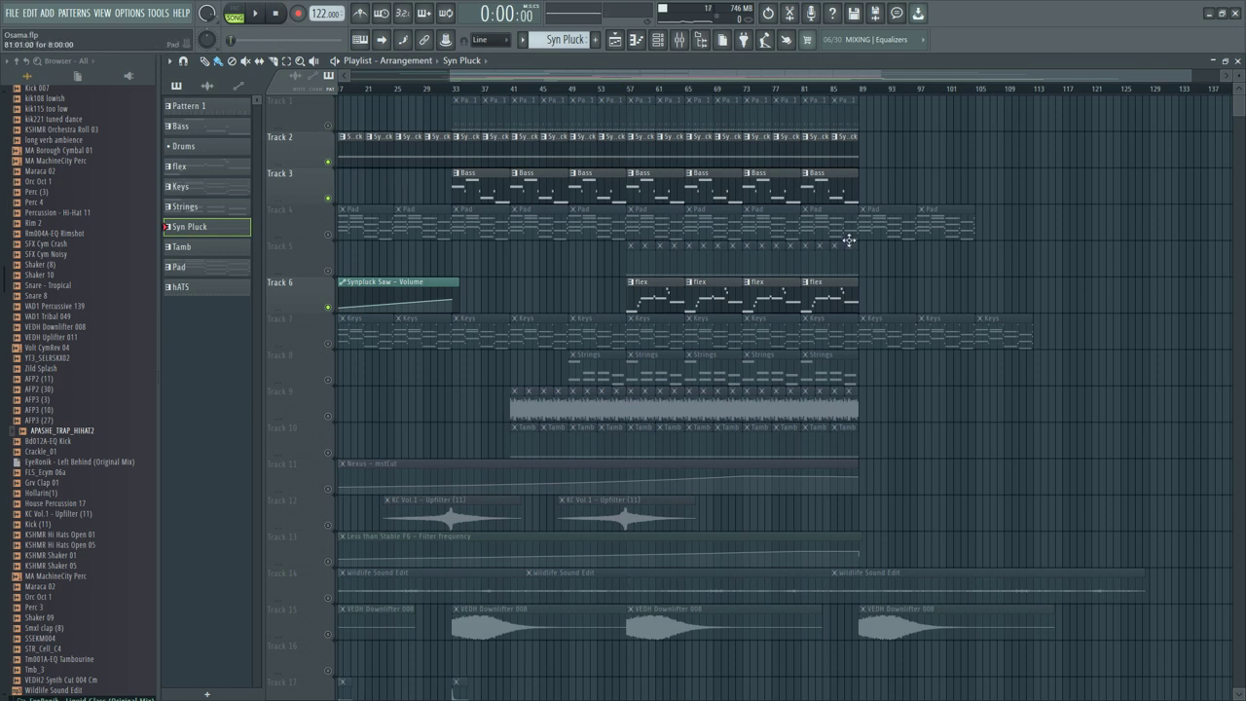
# Open Pattern 1 from Track 1 in the piano roll and show its drum steps in the channel rack
pyautogui.scroll(-2, 845, 239)
pyautogui.scroll(2, 844, 240)
pyautogui.doubleClick(566, 124)
pyautogui.scroll(4, 704, 70)
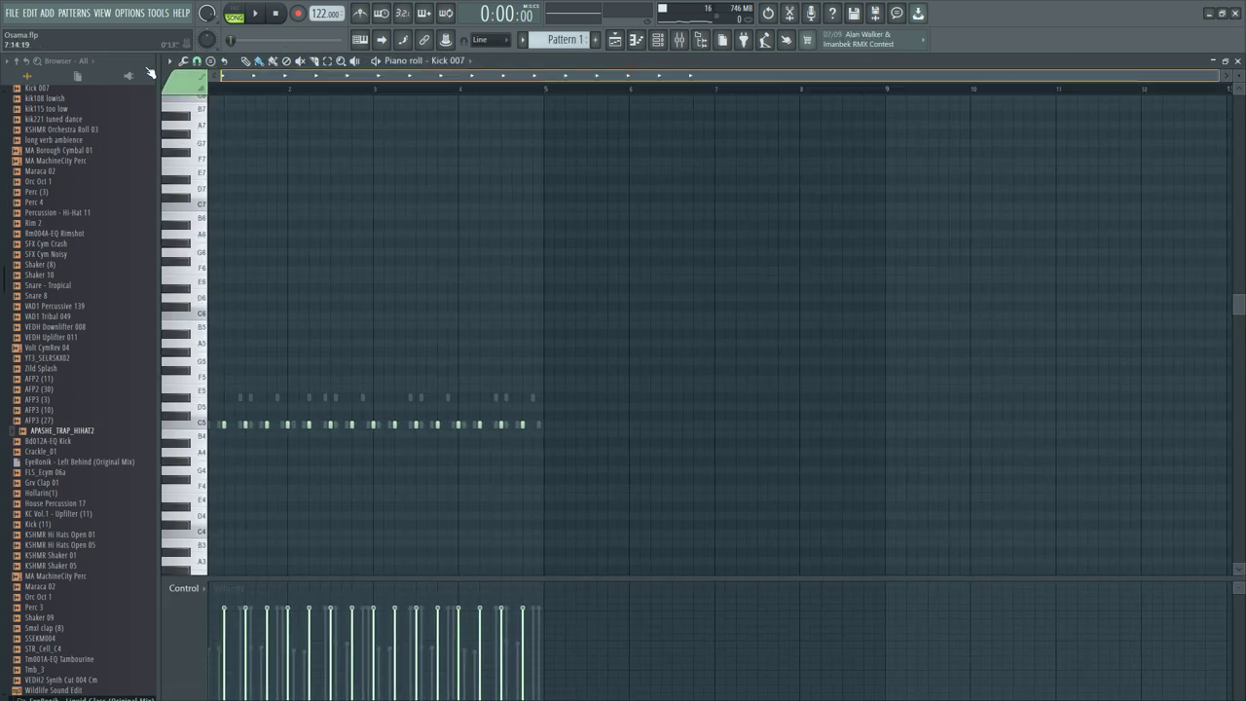
pyautogui.click(659, 39)
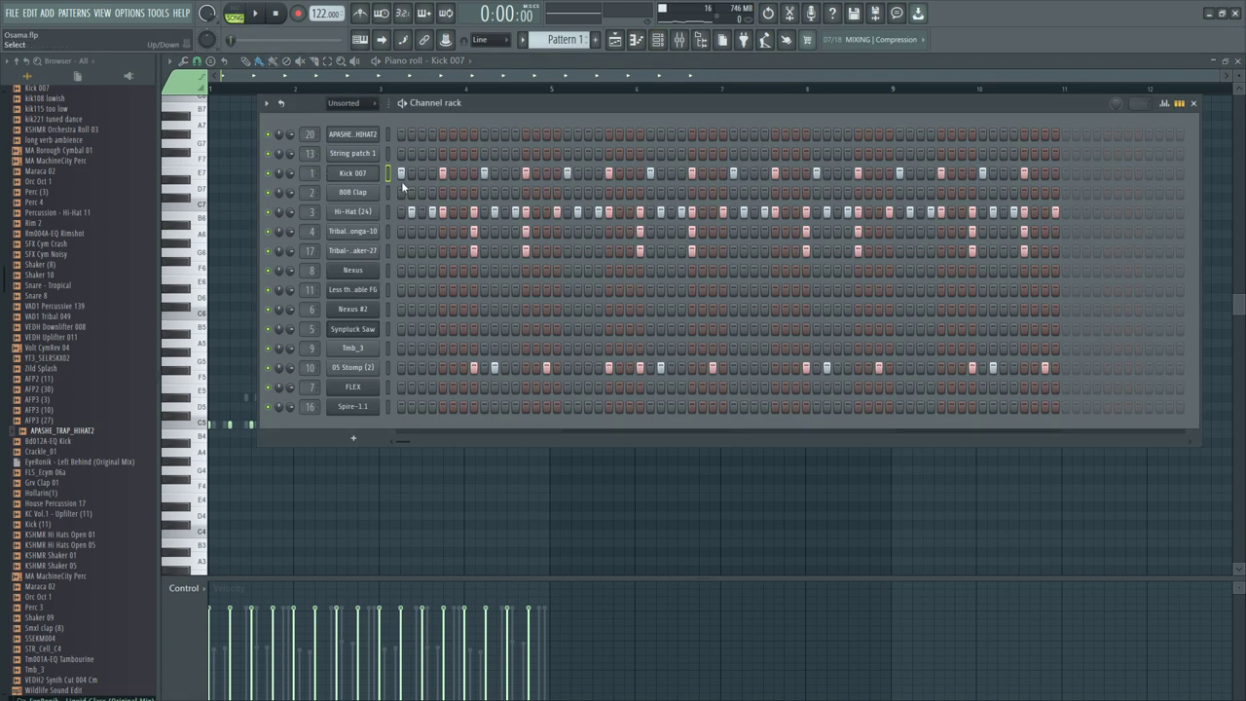
# Open the Hi-Hat (24) sampler settings and solo its channel in the channel rack
pyautogui.click(355, 212)
pyautogui.moveTo(387, 203); pyautogui.dragTo(420, 379)
pyautogui.rightClick(274, 216)
pyautogui.click(291, 224)
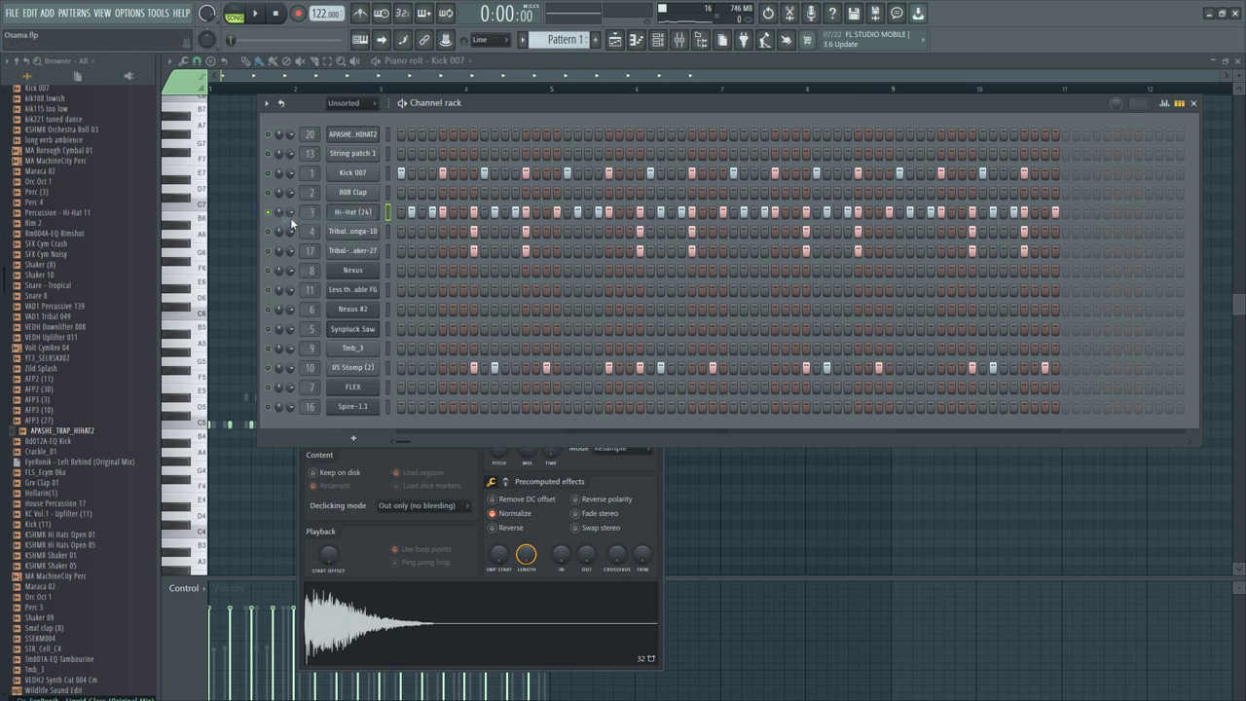
# Switch playback to pattern mode, listen to the soloed hi-hat in Pattern 1, and stop
pyautogui.click(236, 13)
pyautogui.click(254, 14)
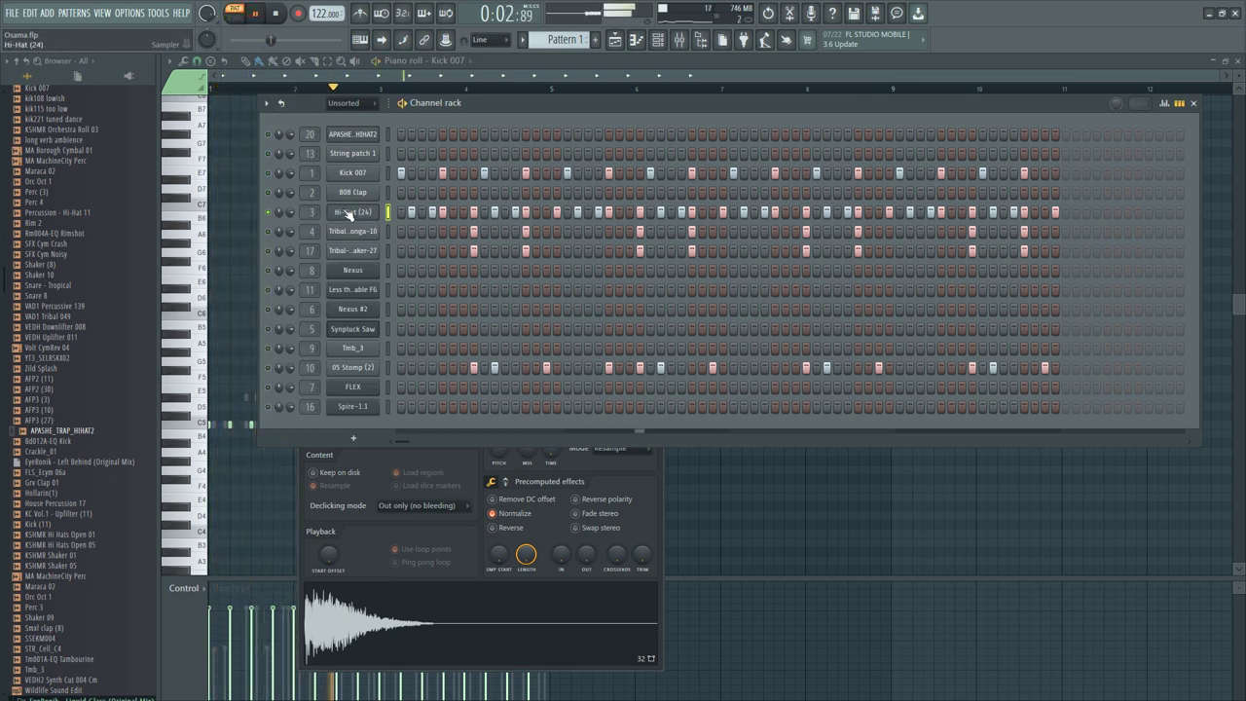
pyautogui.press('space')
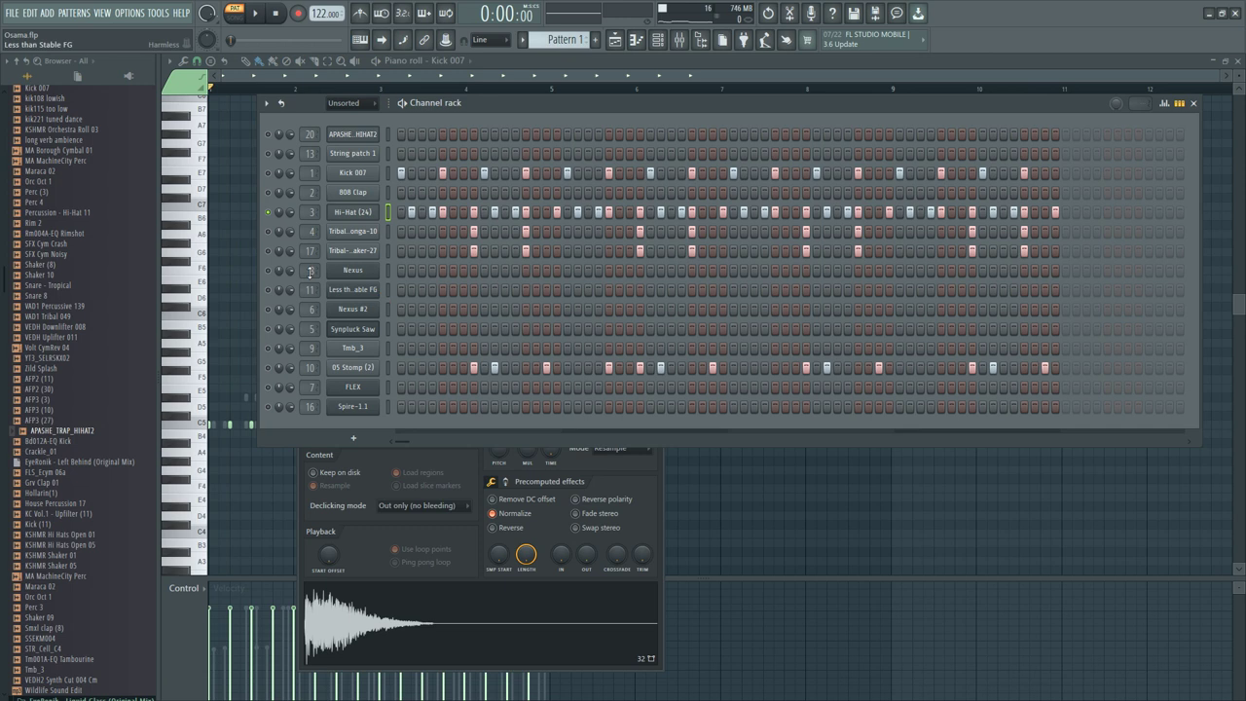
# Open the Hi-Hat (24) channel's notes in the piano roll and play them
pyautogui.click(308, 81)
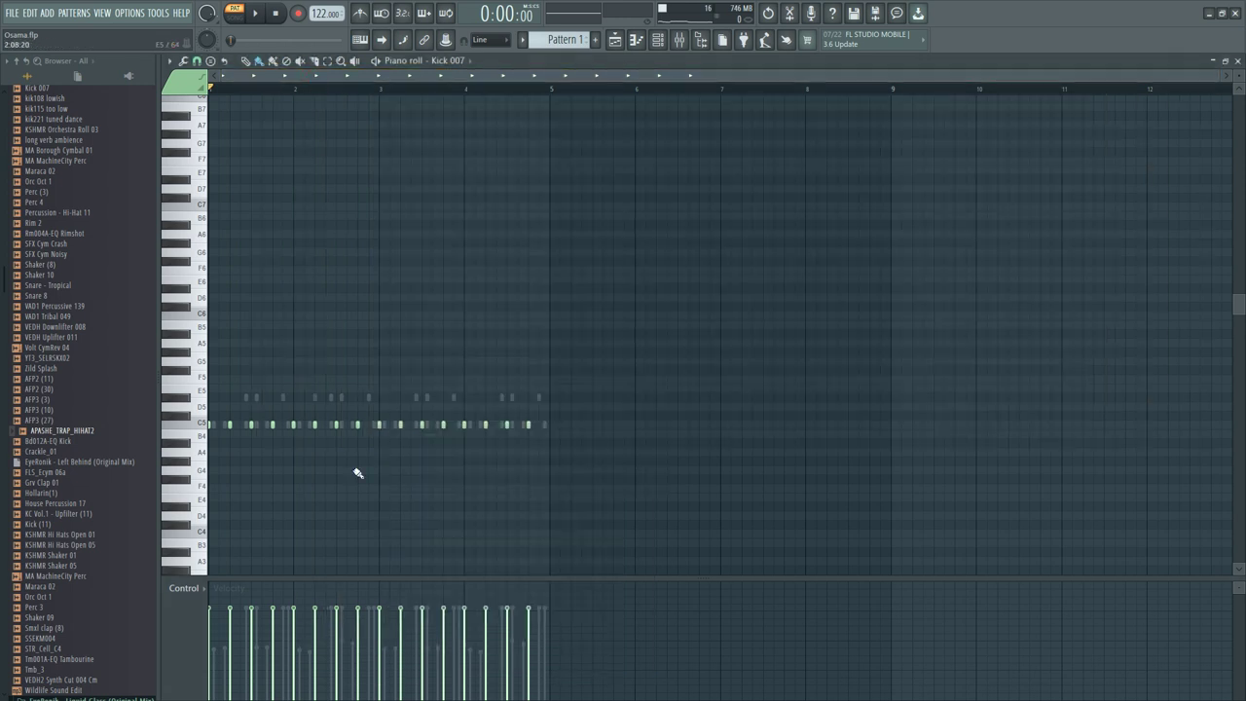
pyautogui.click(573, 78)
pyautogui.click(658, 39)
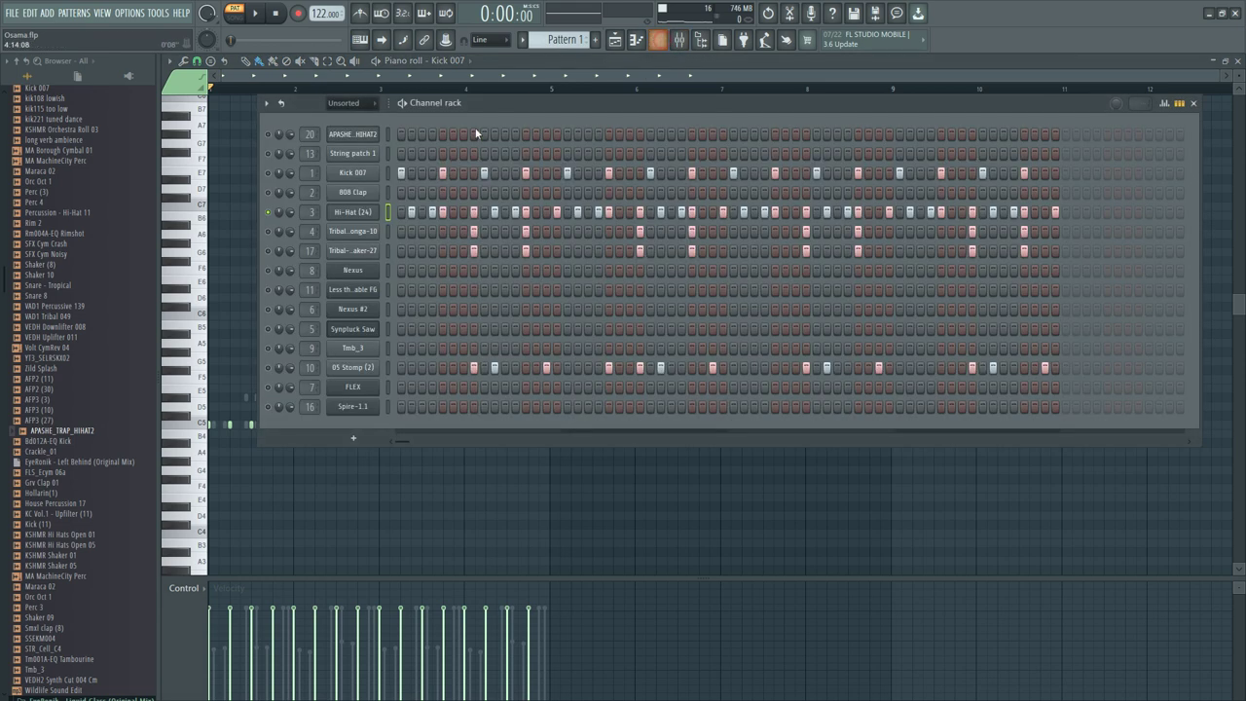
pyautogui.rightClick(375, 216)
pyautogui.click(428, 215)
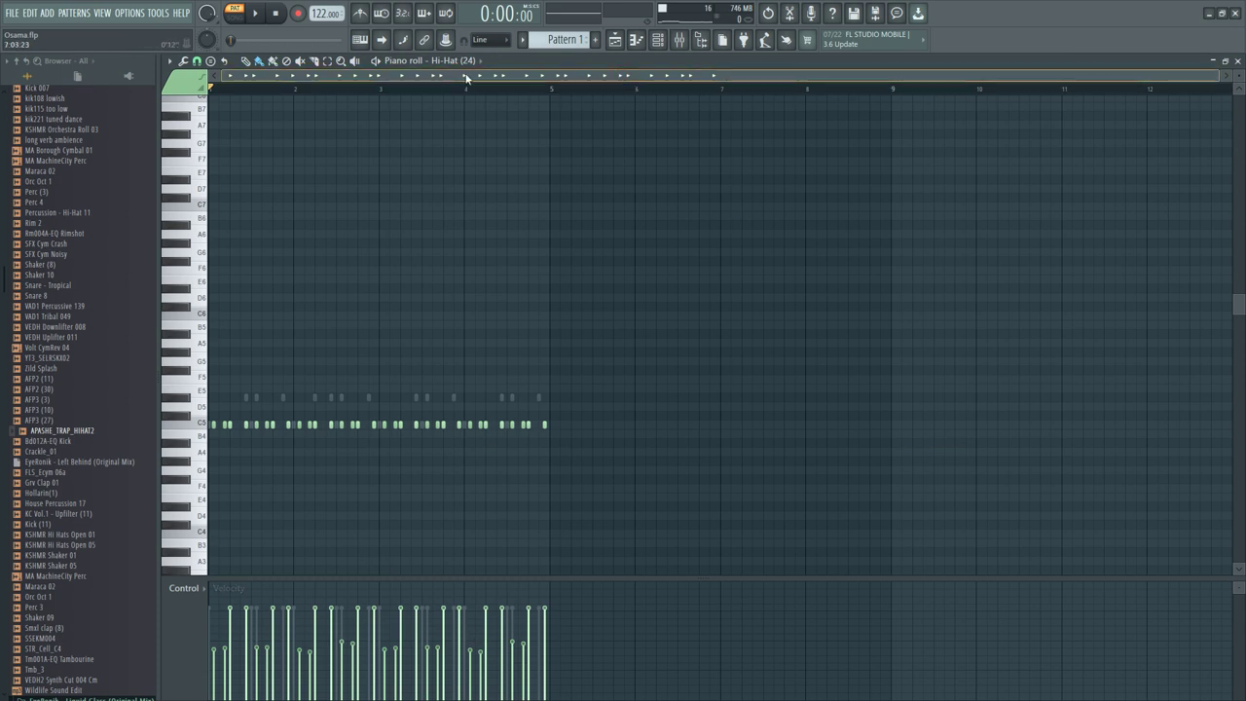
pyautogui.press('space')
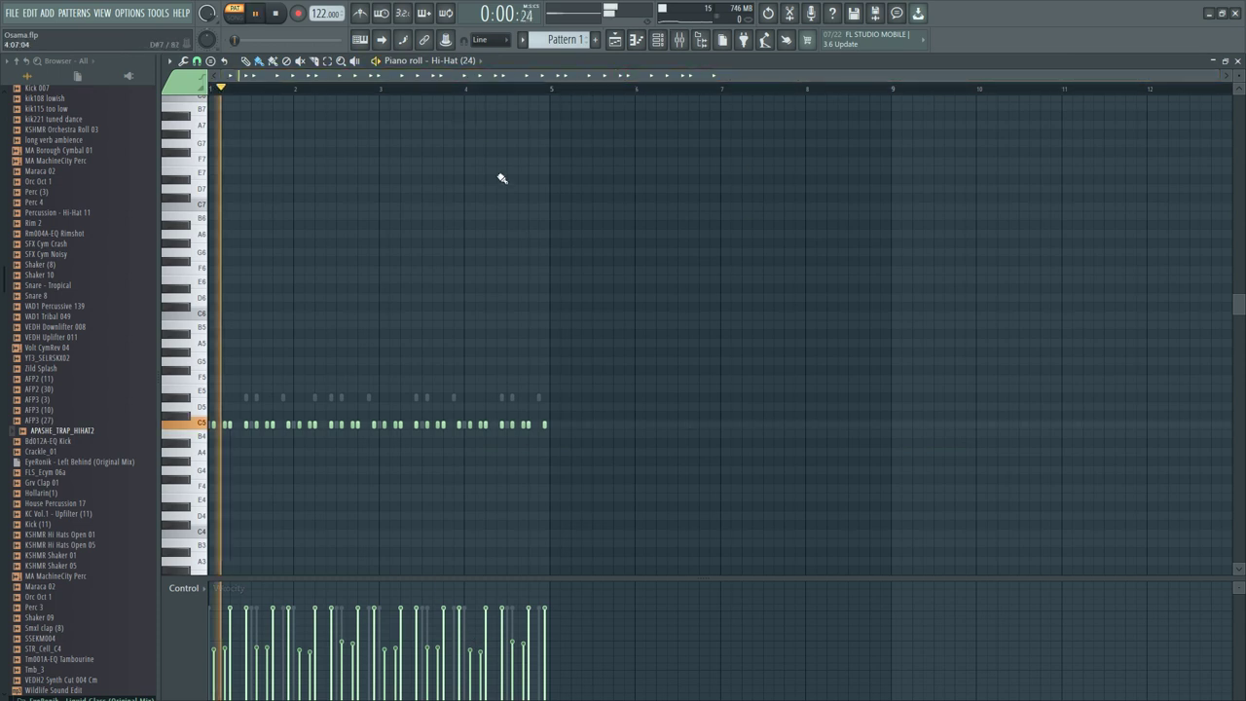
# Show the channel rack, listen to the hi-hat against the metronome, and turn both playback and metronome off
pyautogui.click(658, 39)
pyautogui.click(360, 14)
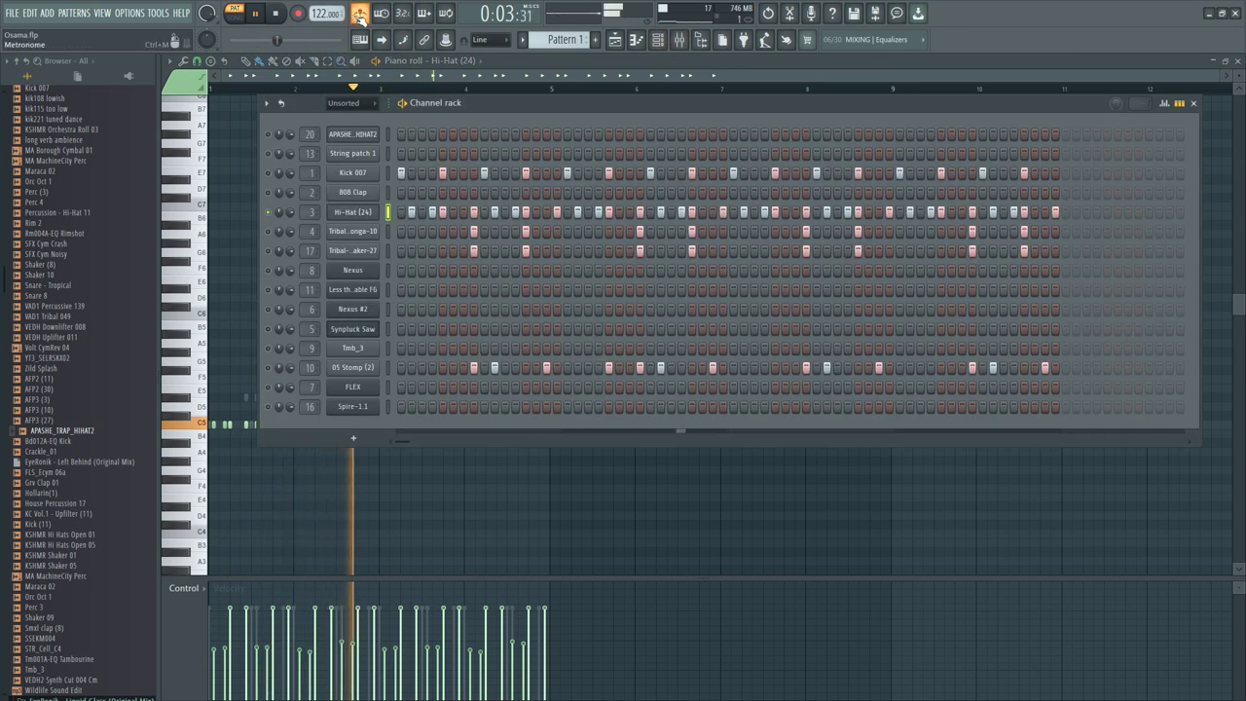
pyautogui.press('space')
pyautogui.click(360, 14)
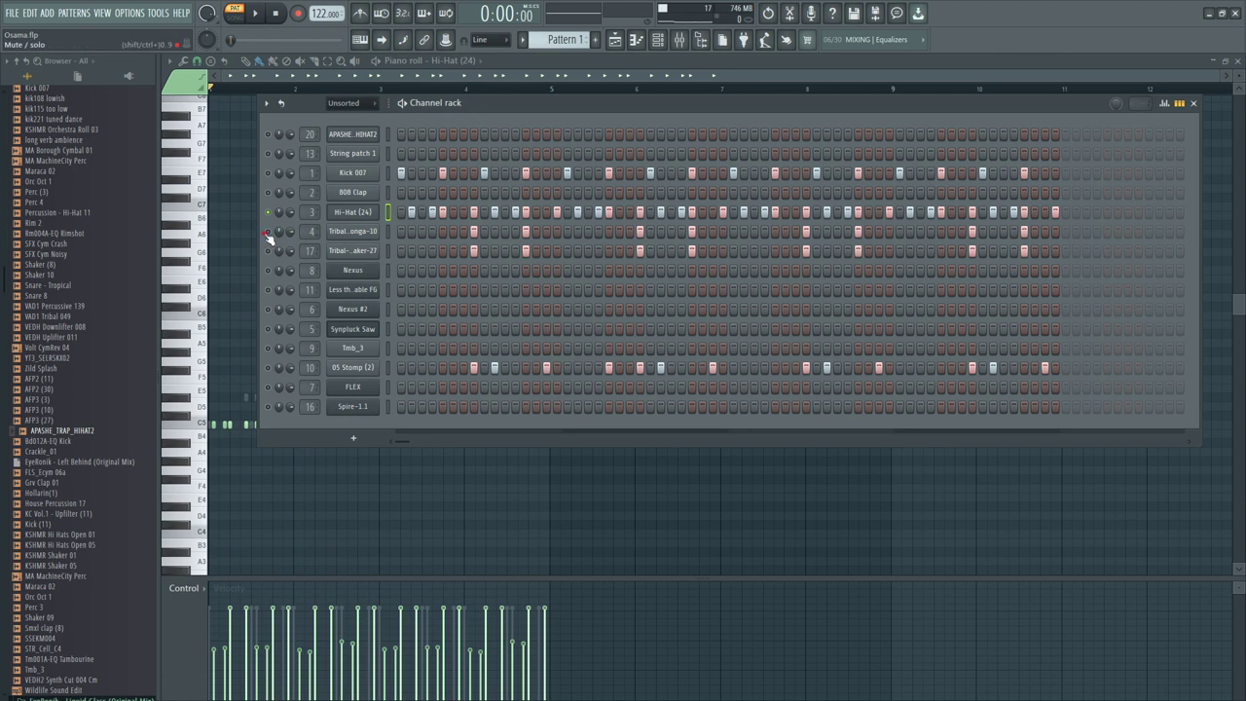
# Unmute the two Tribal percussion channels and Kick 007 one at a time, playing the pattern with each added layer
pyautogui.press('space')
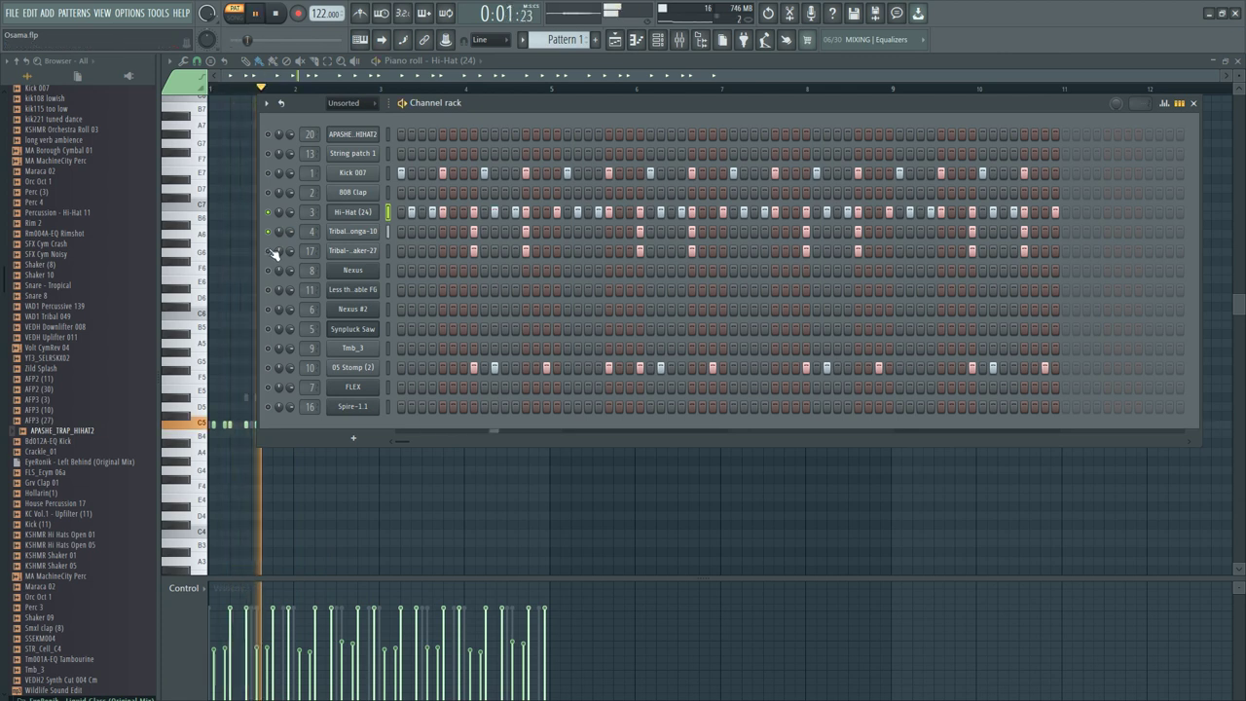
pyautogui.press('space')
pyautogui.press('space')
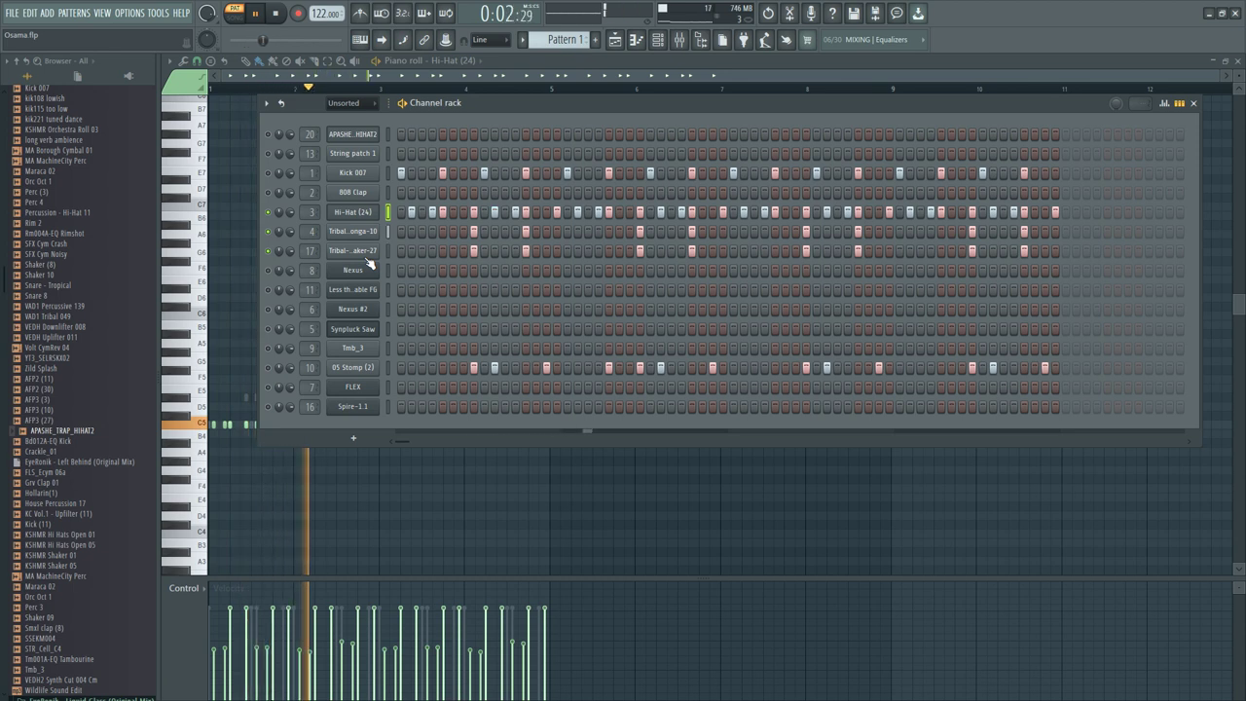
pyautogui.press('space')
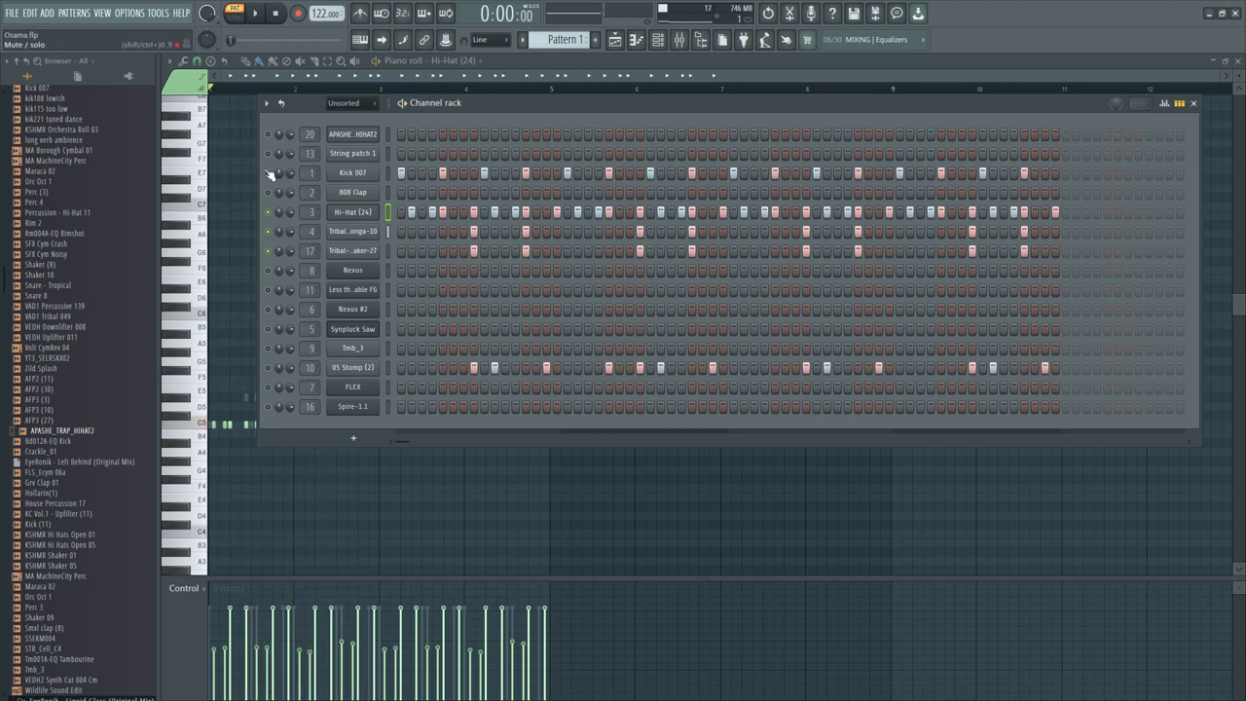
pyautogui.press('space')
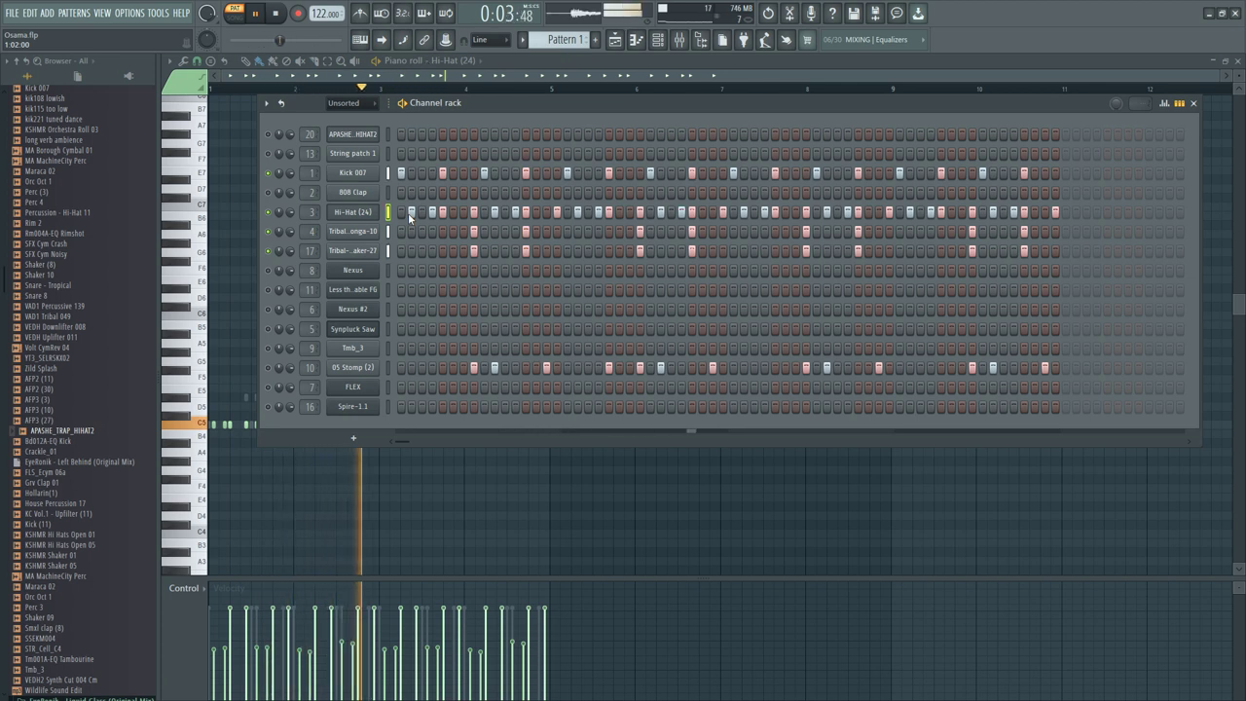
# Unmute the 05 Stomp (2) channel, listen to Pattern 1 with the added layer, and return to the playlist with playback stopped
pyautogui.press('space')
pyautogui.press('space')
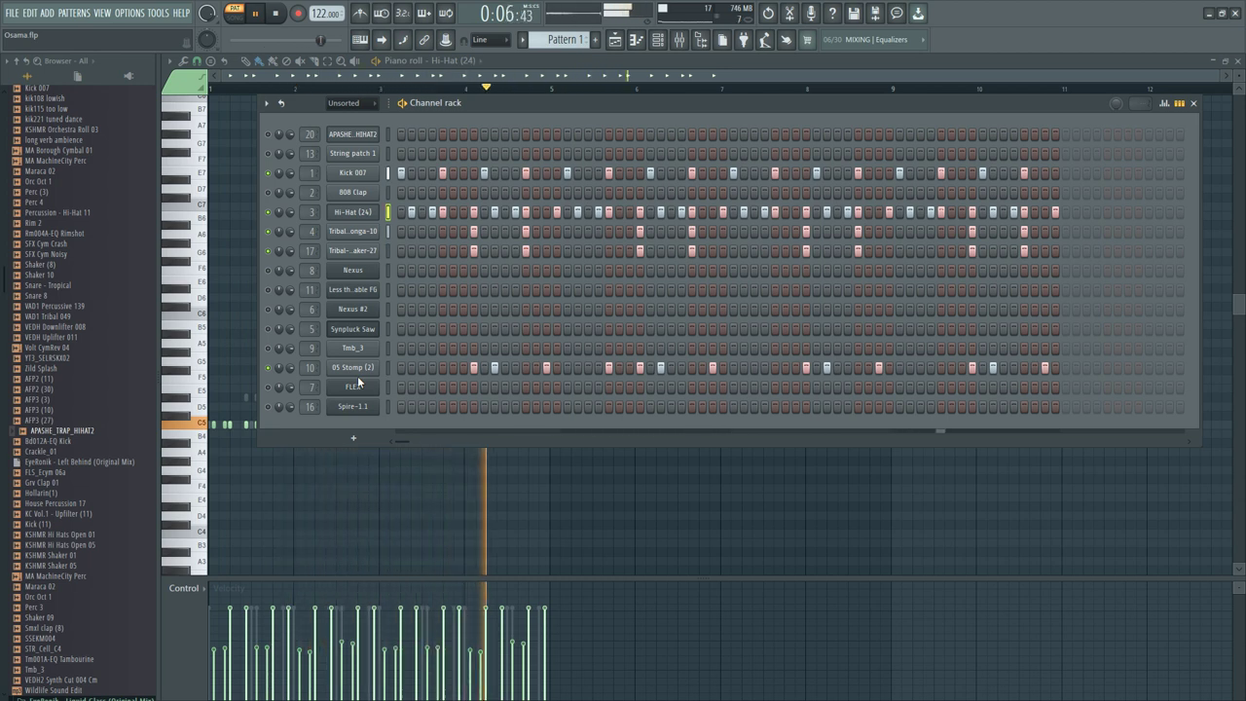
pyautogui.click(620, 41)
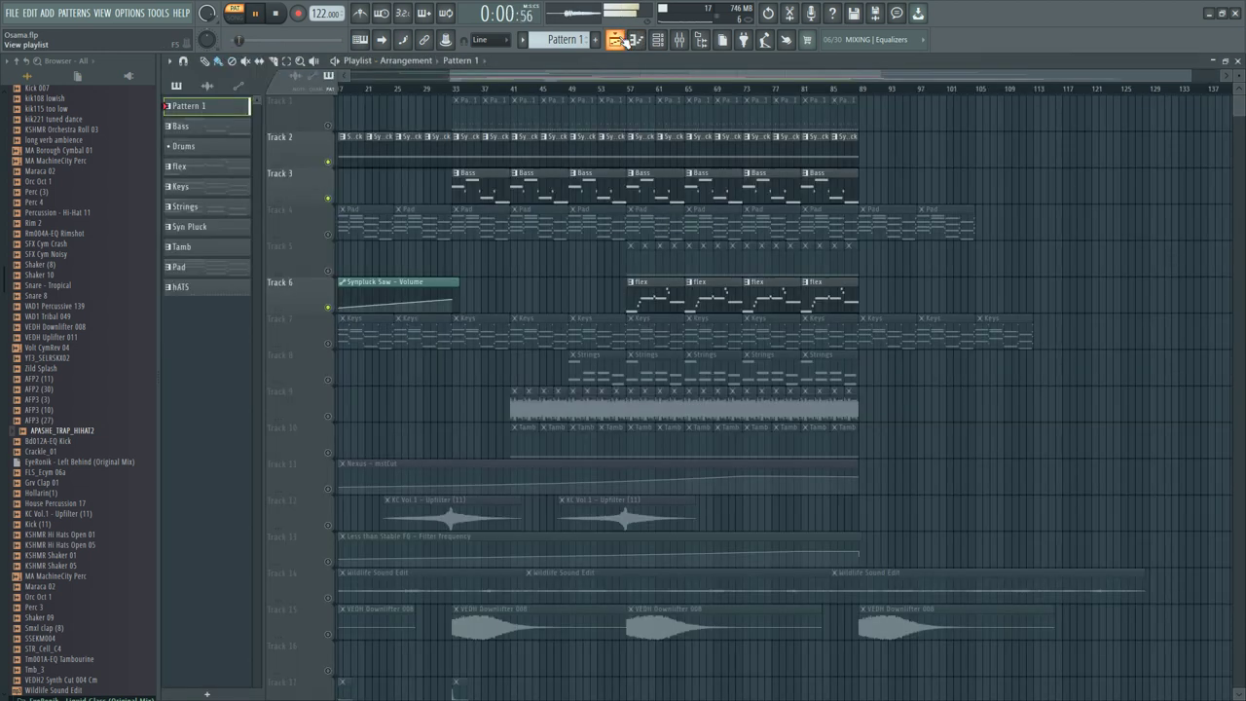
pyautogui.moveTo(701, 75); pyautogui.dragTo(630, 77)
pyautogui.press('space')
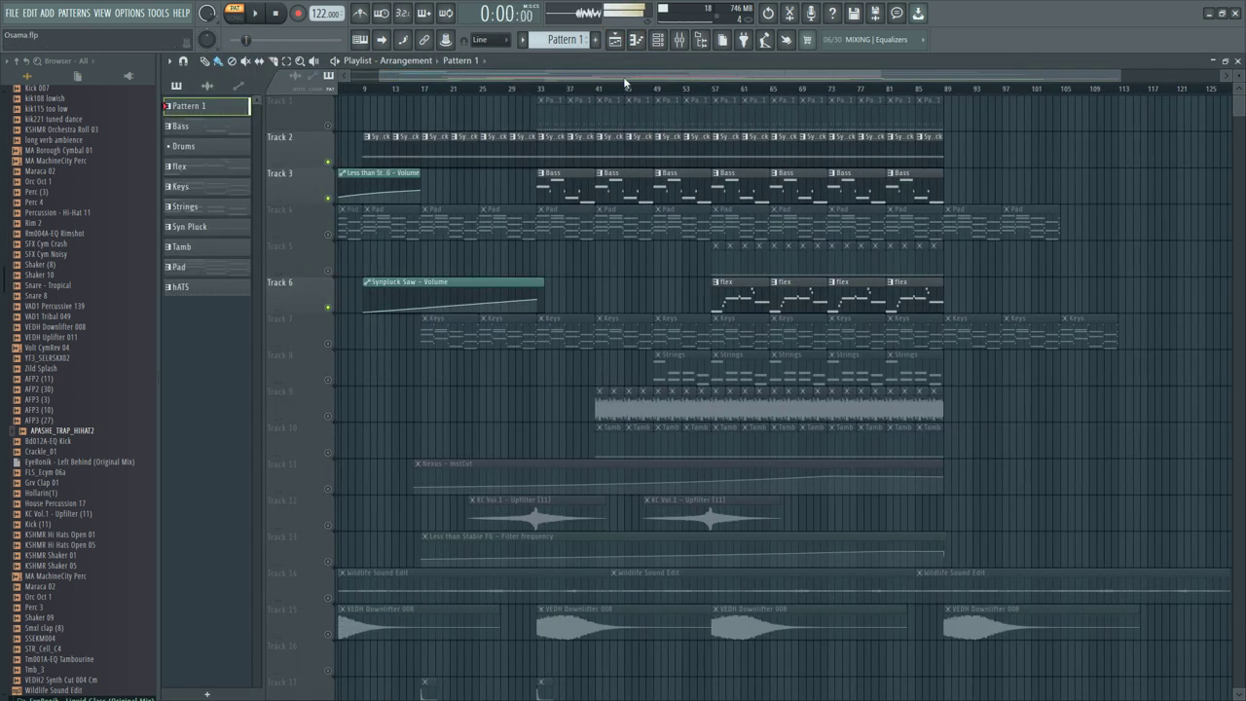
# Unmute Track 1 in the playlist and play the arrangement briefly from bar 57 in song mode
pyautogui.click(328, 127)
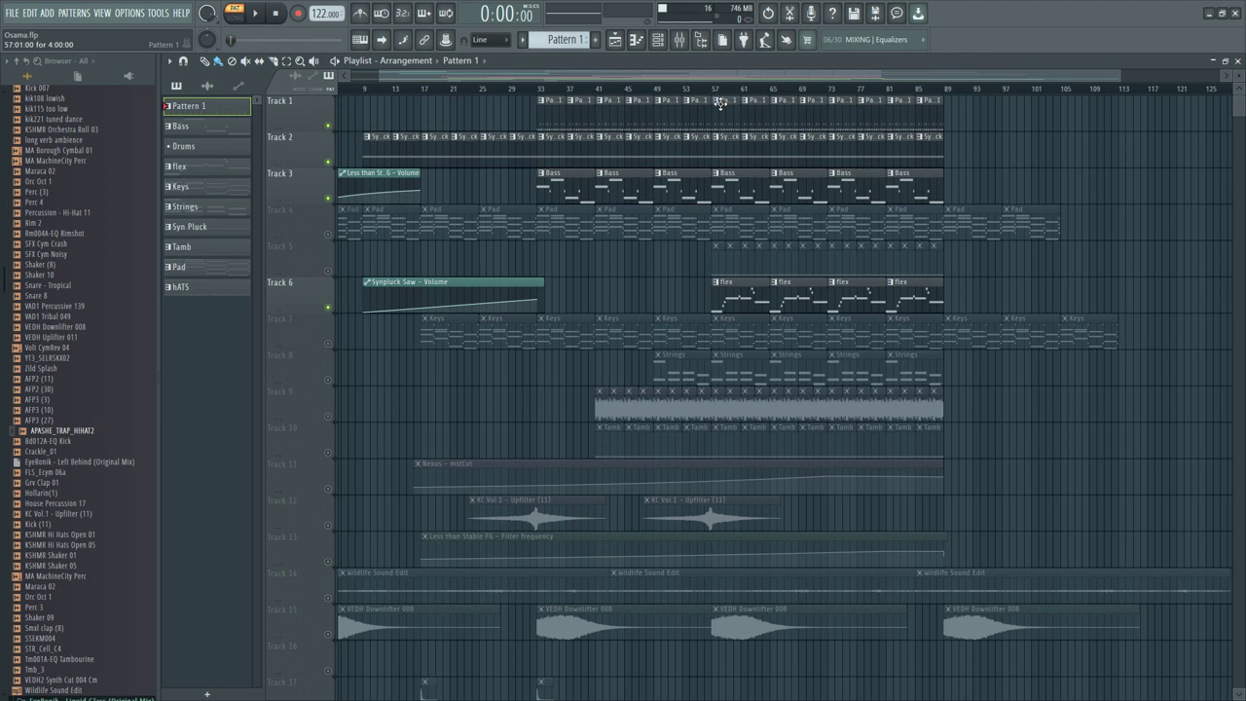
pyautogui.click(715, 89)
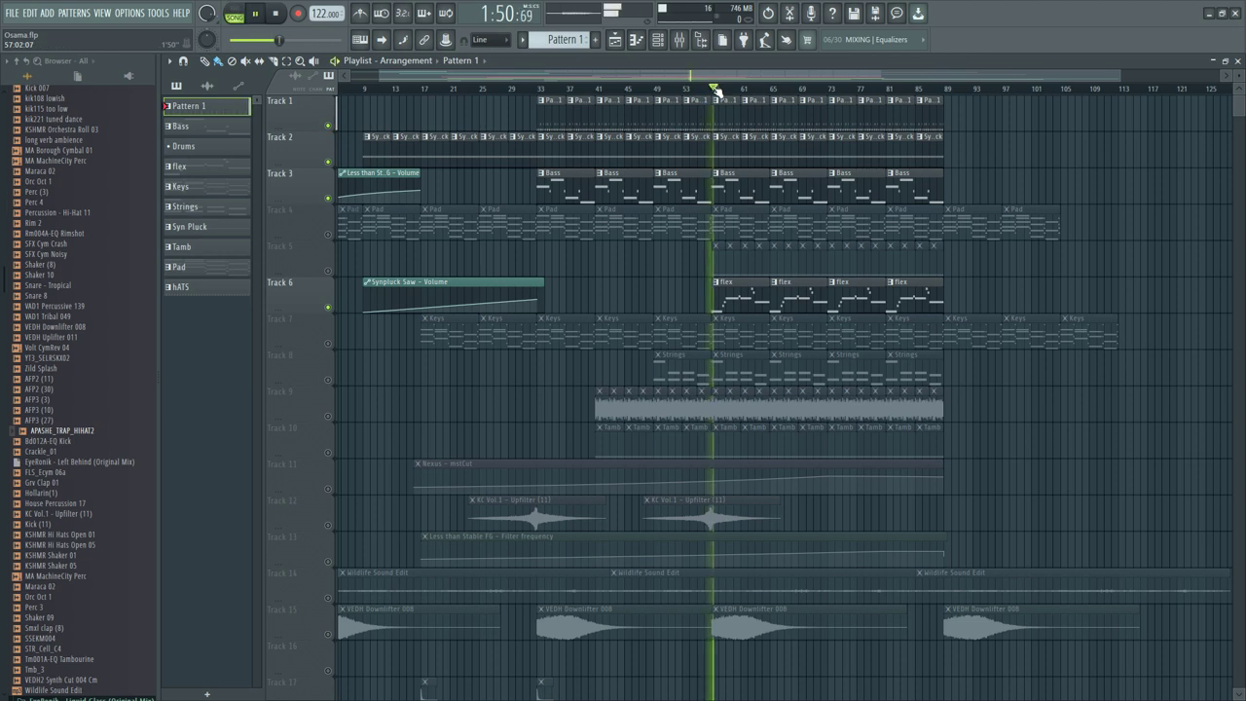
pyautogui.press('space')
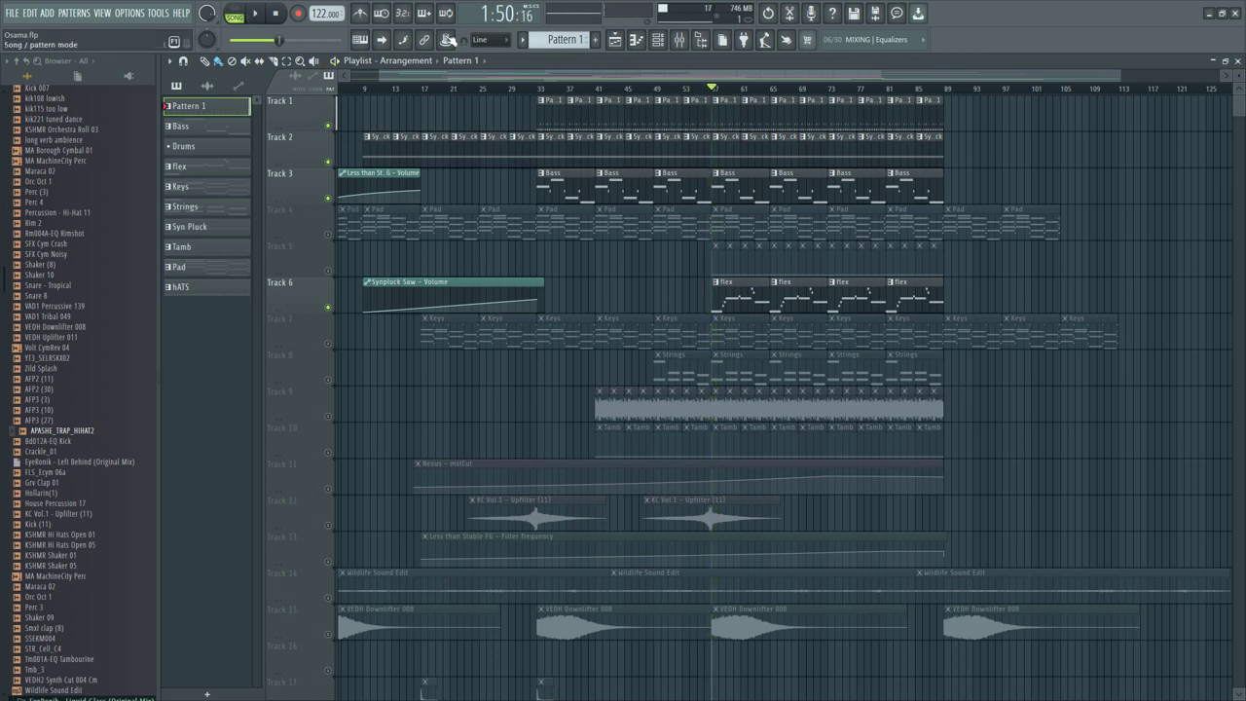
# Open the Tamb pattern's notes in the piano roll, unmute the Tmb_3 channel, and play it in pattern mode
pyautogui.click(658, 39)
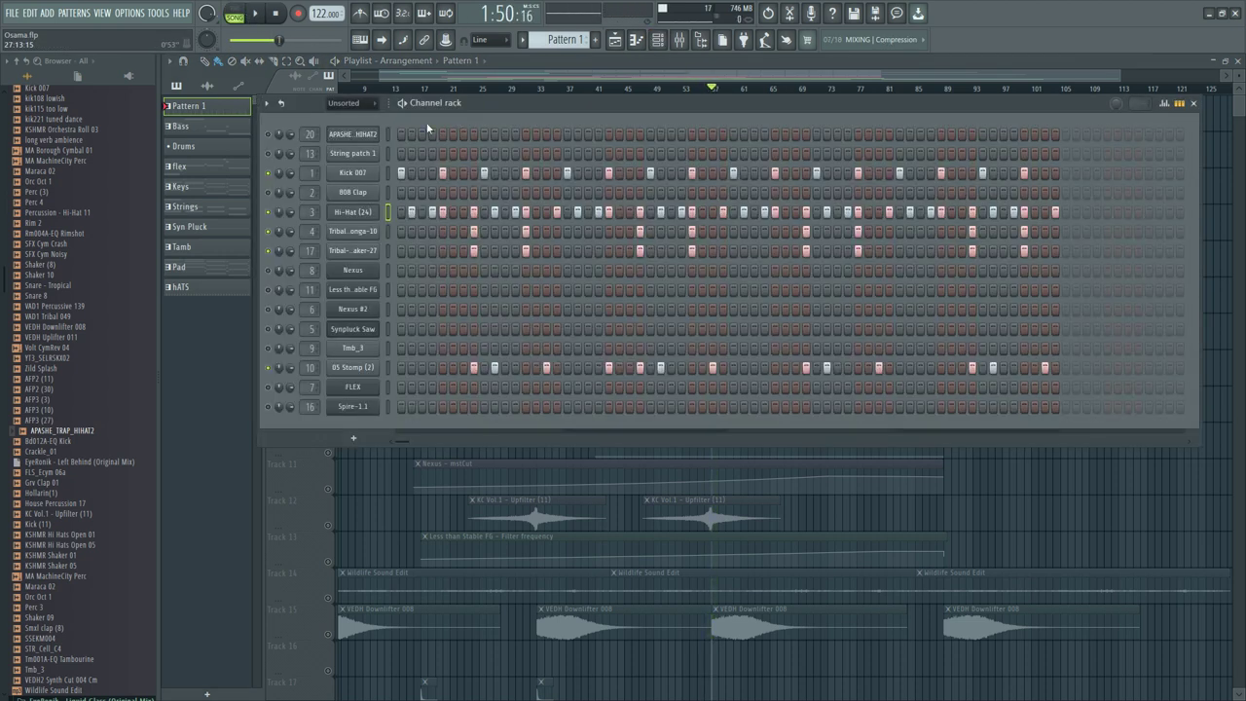
pyautogui.click(617, 43)
pyautogui.doubleClick(718, 446)
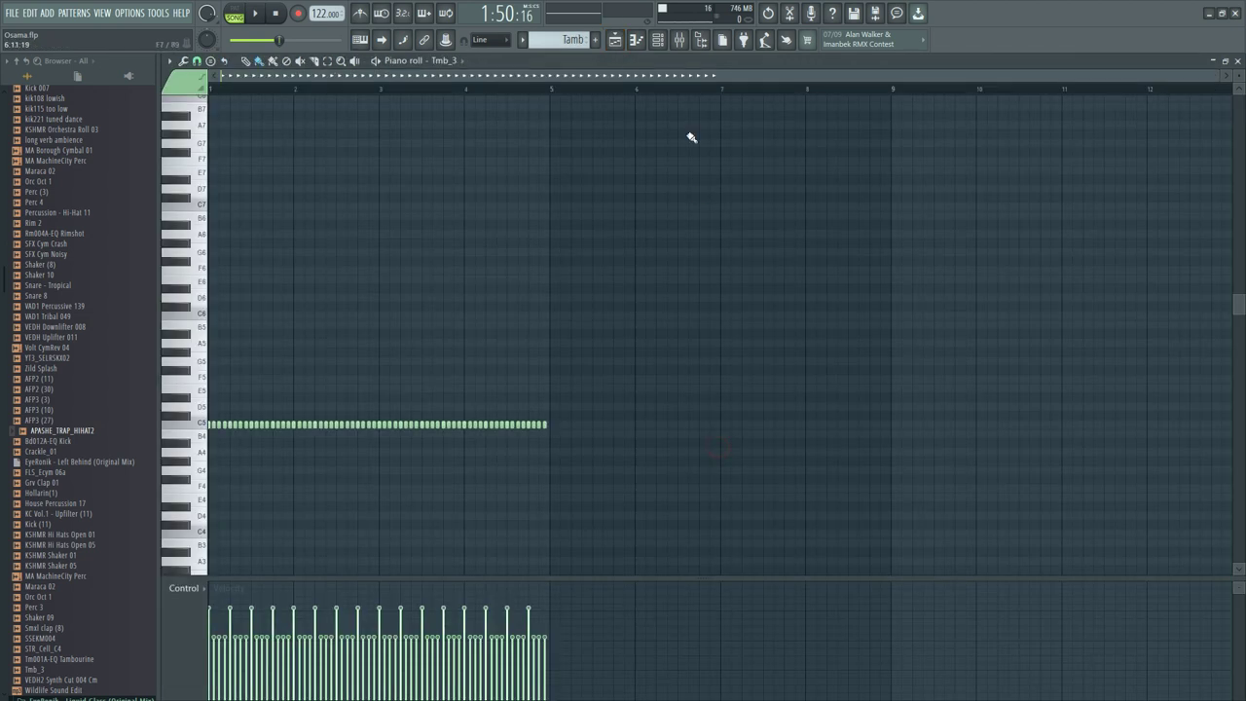
pyautogui.click(663, 45)
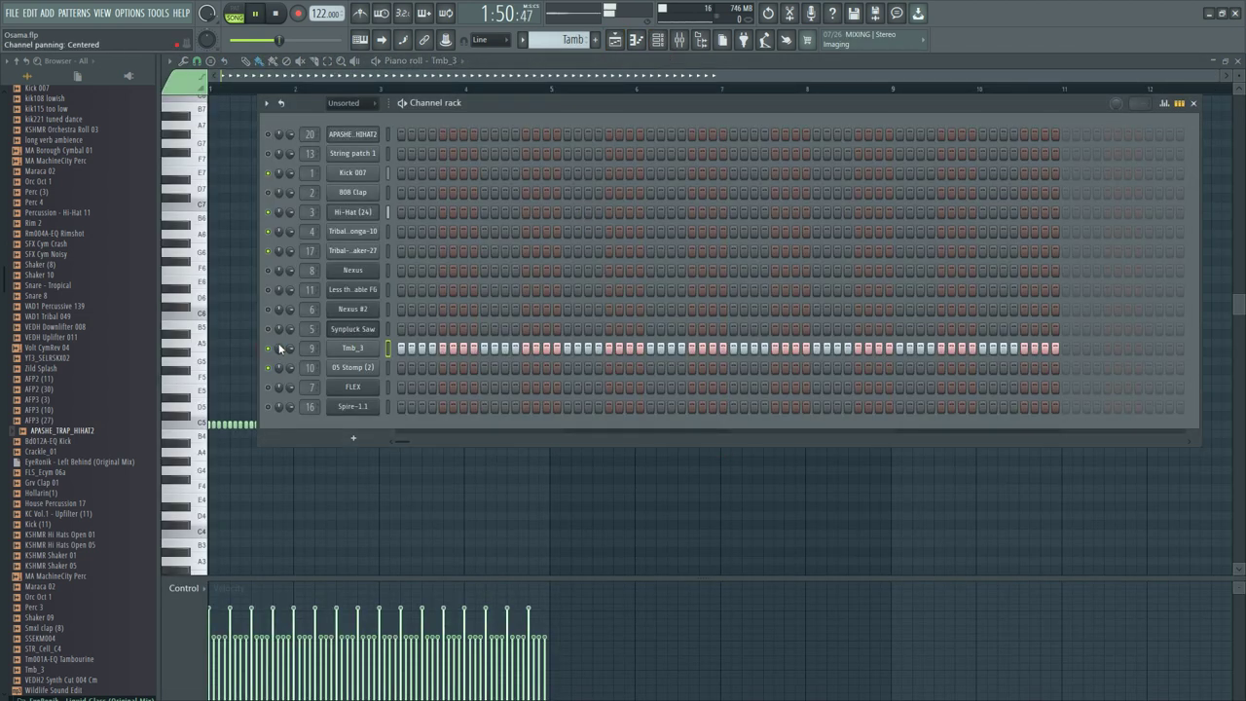
pyautogui.press('l')
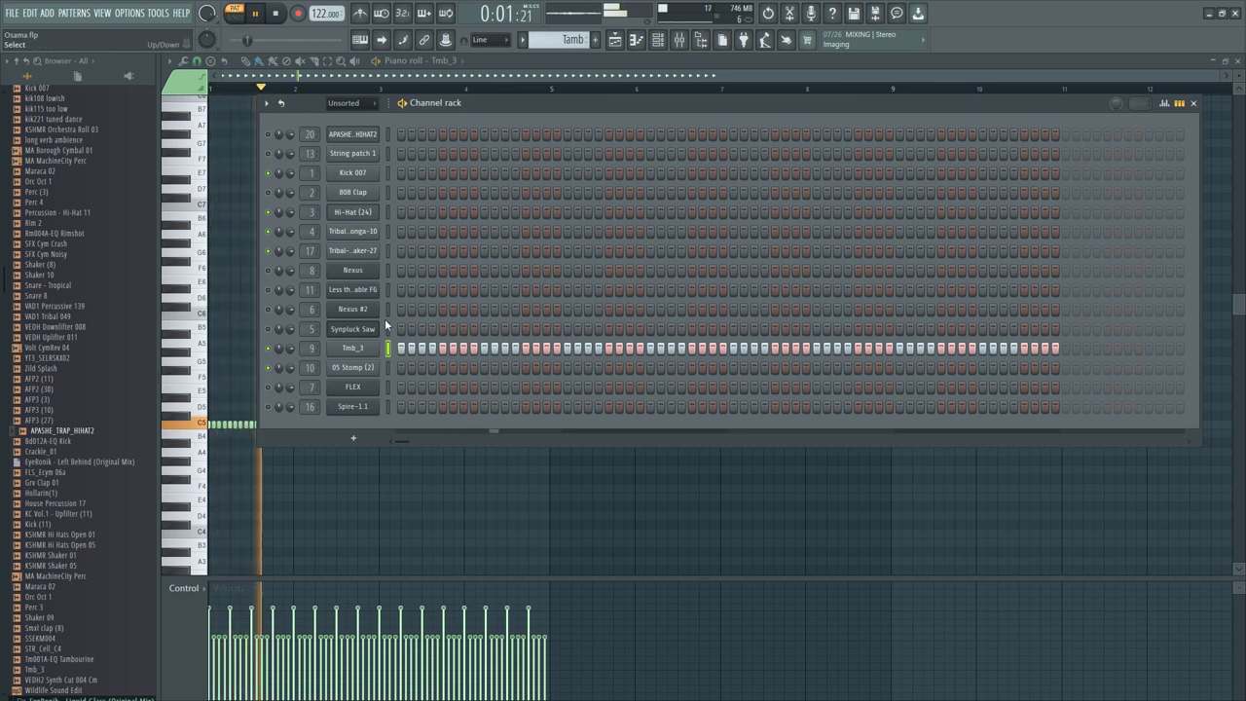
pyautogui.click(434, 77)
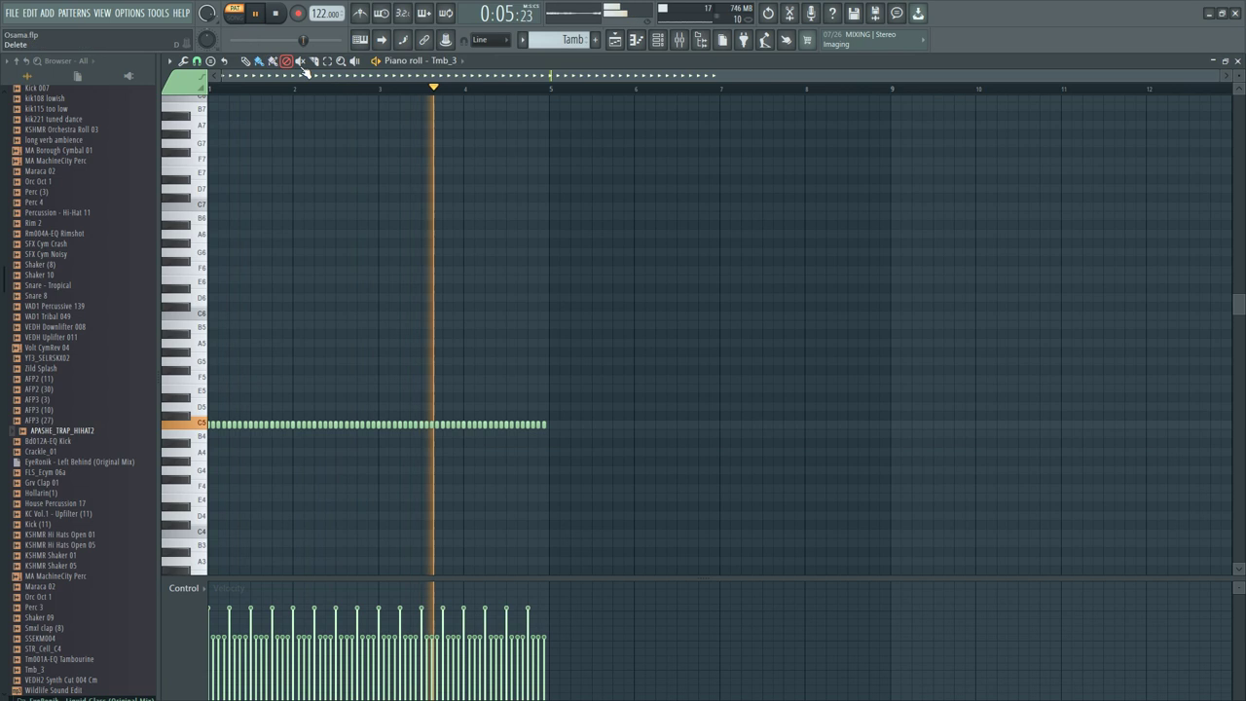
# Stop playback and examine the Tmb_3 note spacing and velocities near the pattern's end by selecting notes, leaving none selected
pyautogui.moveTo(539, 615)
pyautogui.mouseDown()
pyautogui.moveTo(423, 610)
pyautogui.moveTo(498, 620)
pyautogui.moveTo(550, 606)
pyautogui.mouseUp()
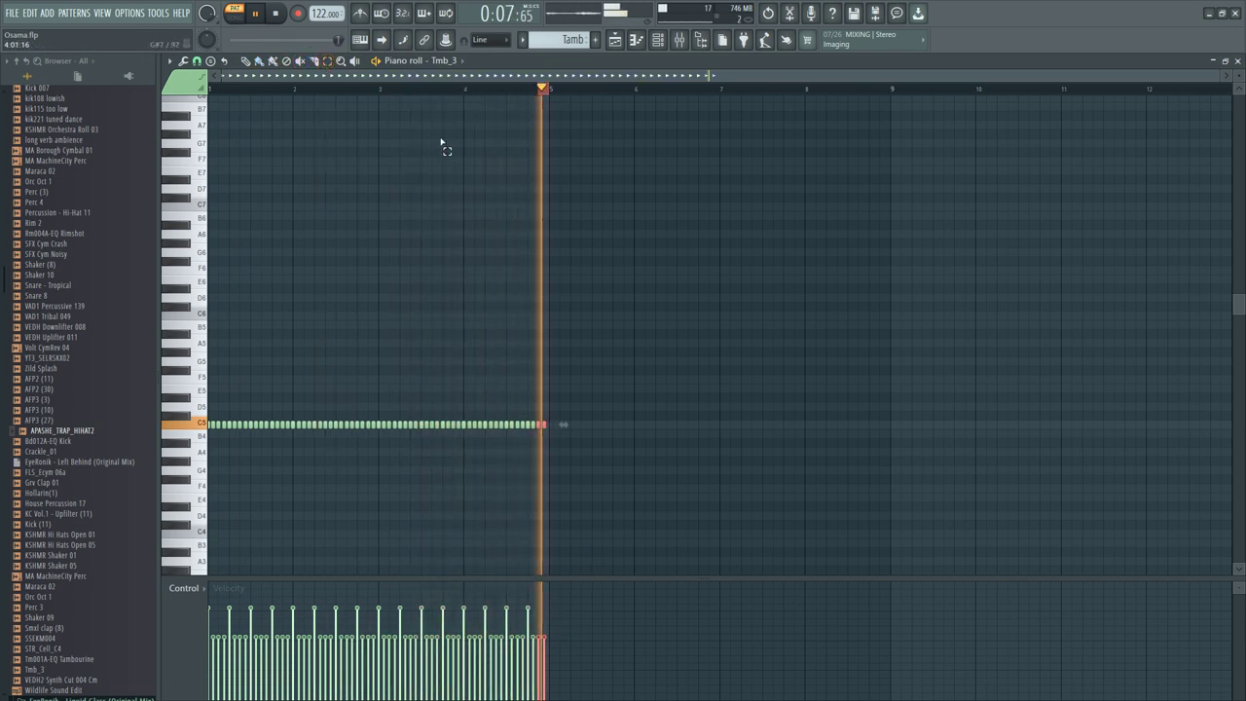
pyautogui.press('space')
pyautogui.keyDown('ctrl'); pyautogui.click(545, 90); pyautogui.keyUp('ctrl')
pyautogui.moveTo(689, 77); pyautogui.dragTo(467, 97)
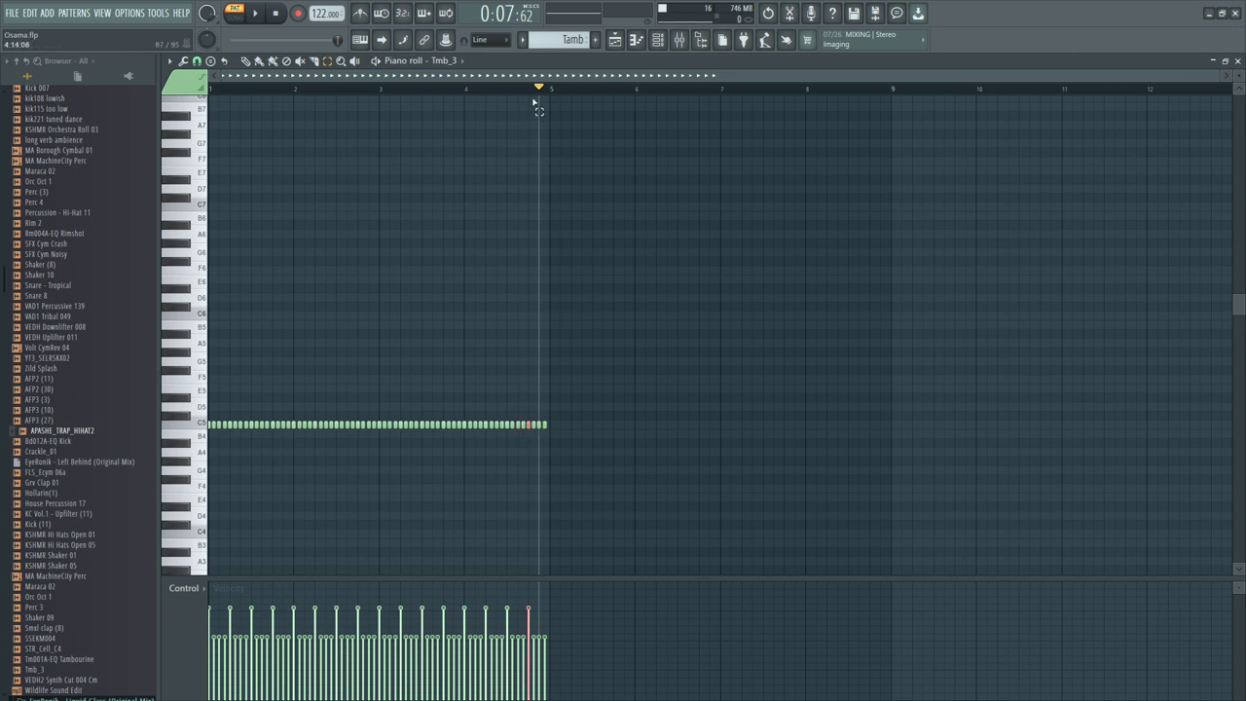
pyautogui.scroll(5, 506, 90)
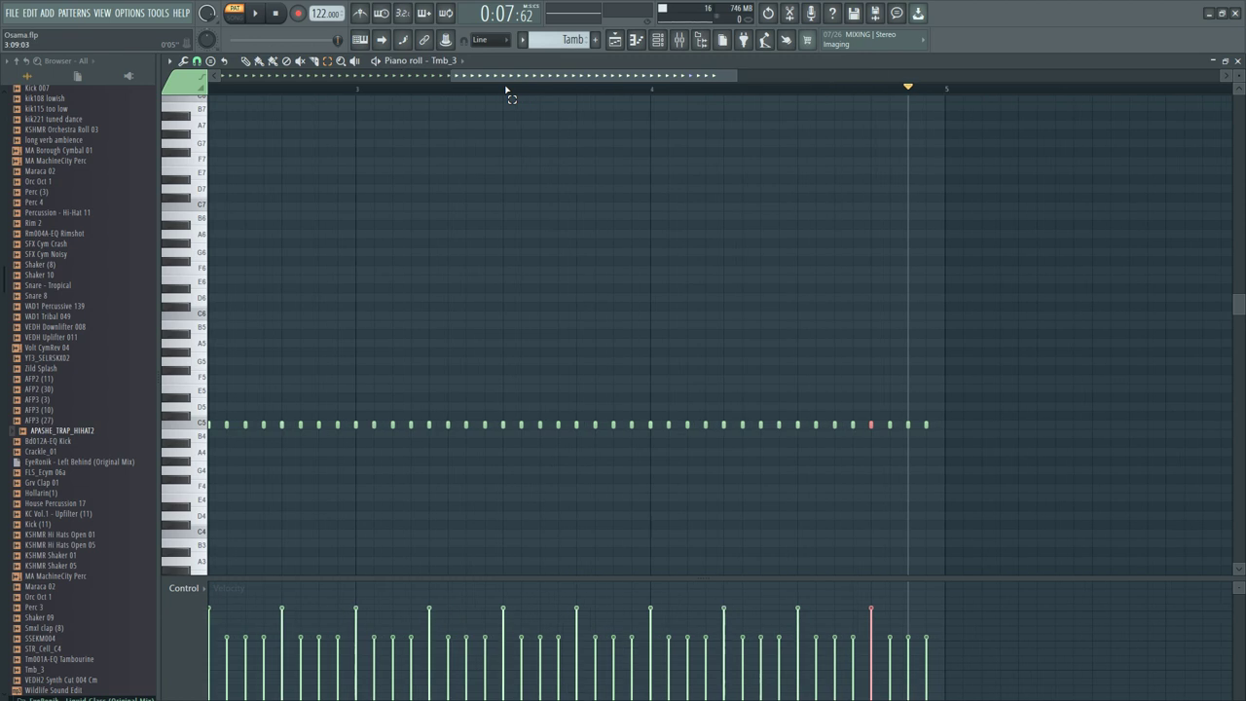
pyautogui.click(728, 426)
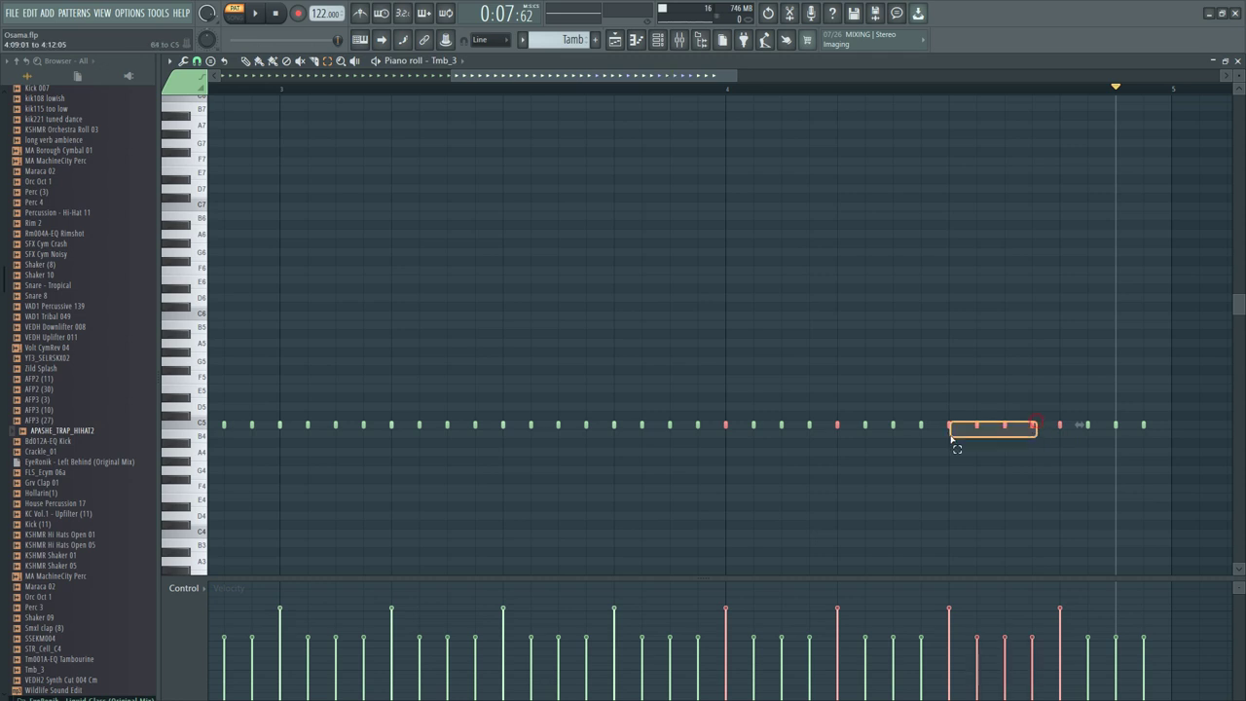
pyautogui.click(1014, 477)
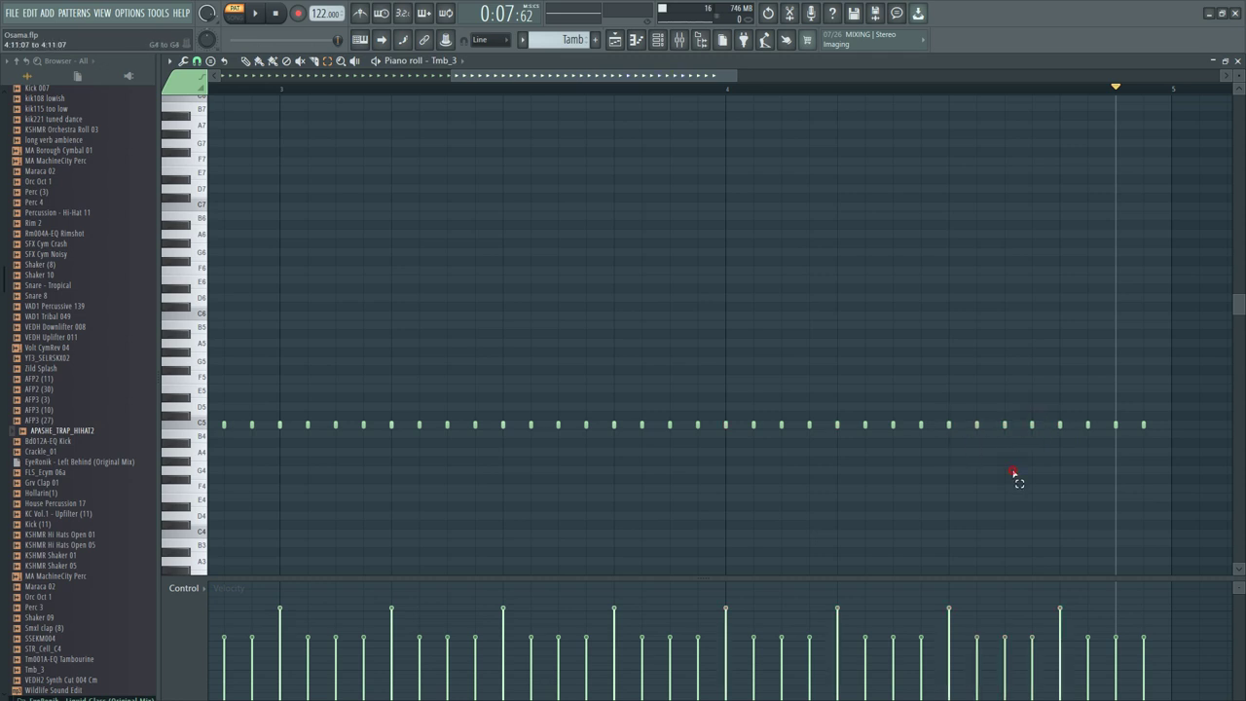
# Unmute Track 10 in the playlist and set the song position to bar 57 in song mode
pyautogui.click(616, 40)
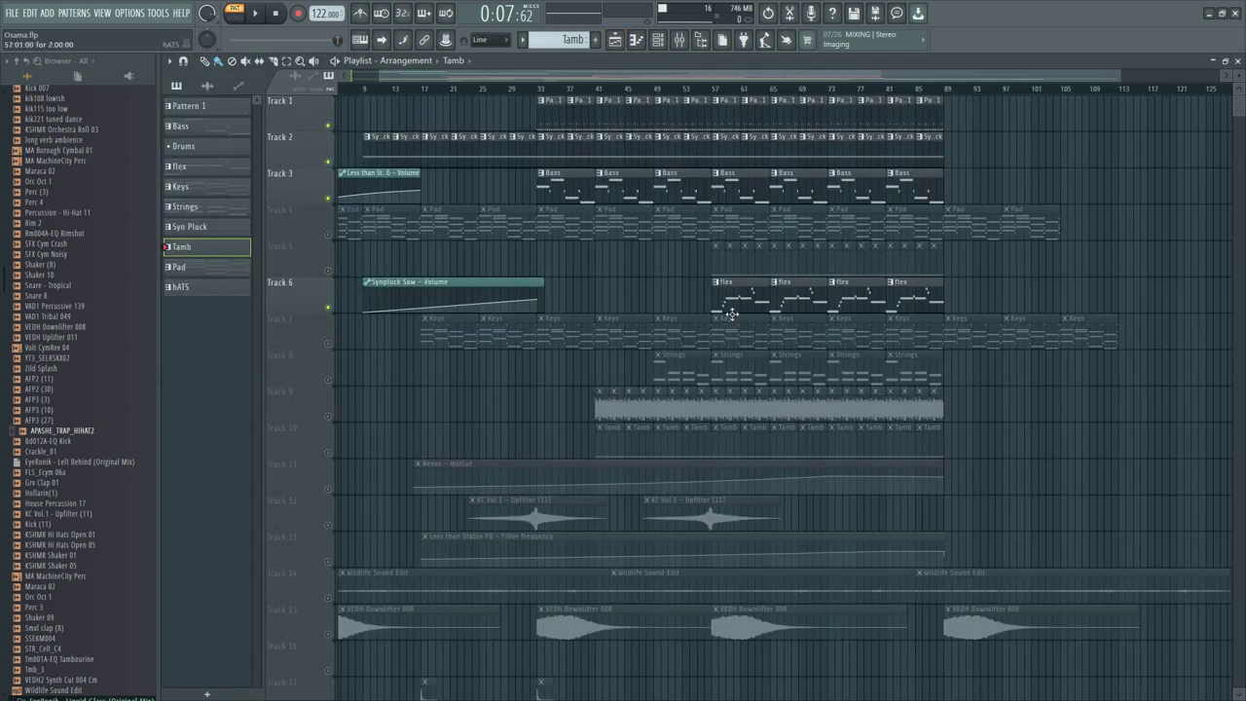
pyautogui.click(327, 453)
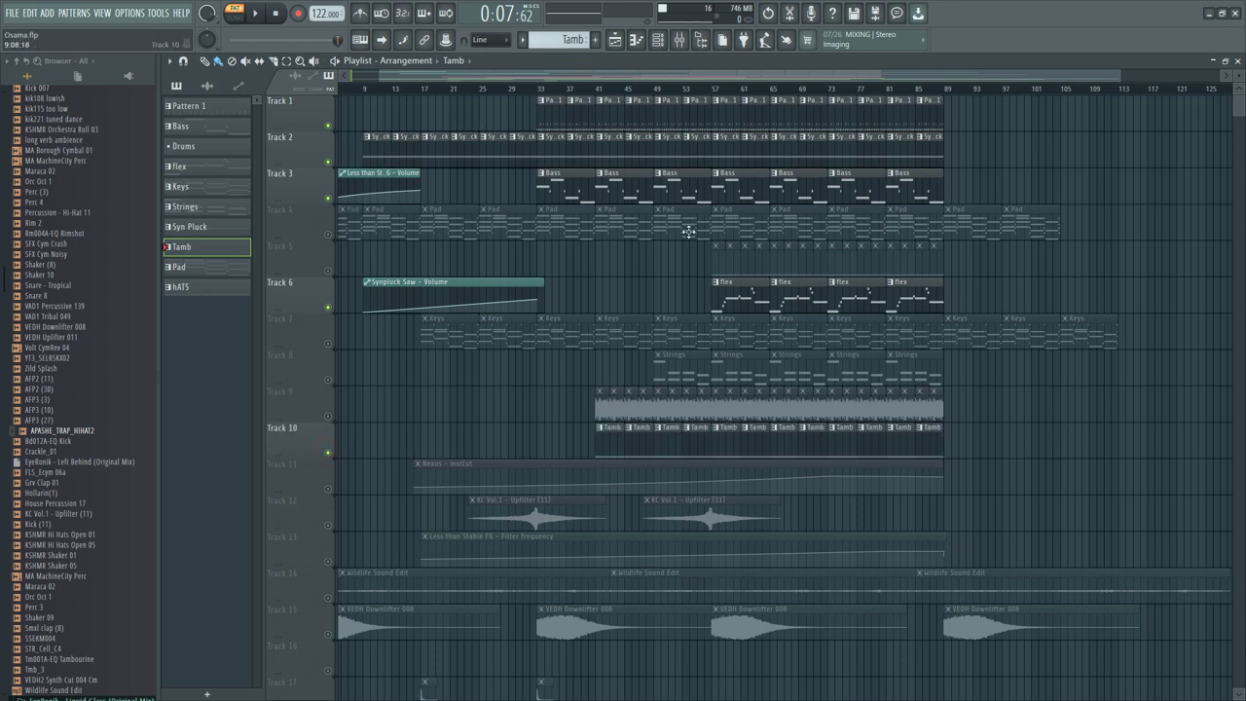
pyautogui.click(715, 90)
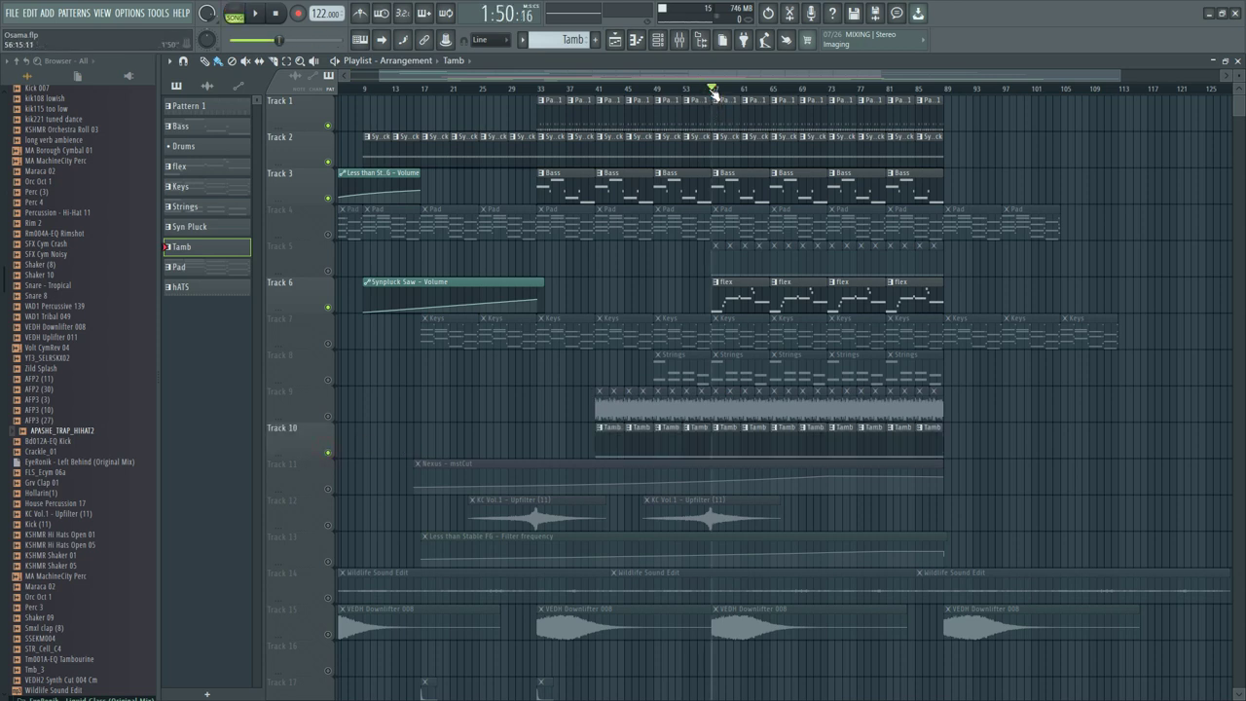
# Solo the Tmb_3 channel, start song playback, and turn the solo off again
pyautogui.click(660, 42)
pyautogui.rightClick(271, 353)
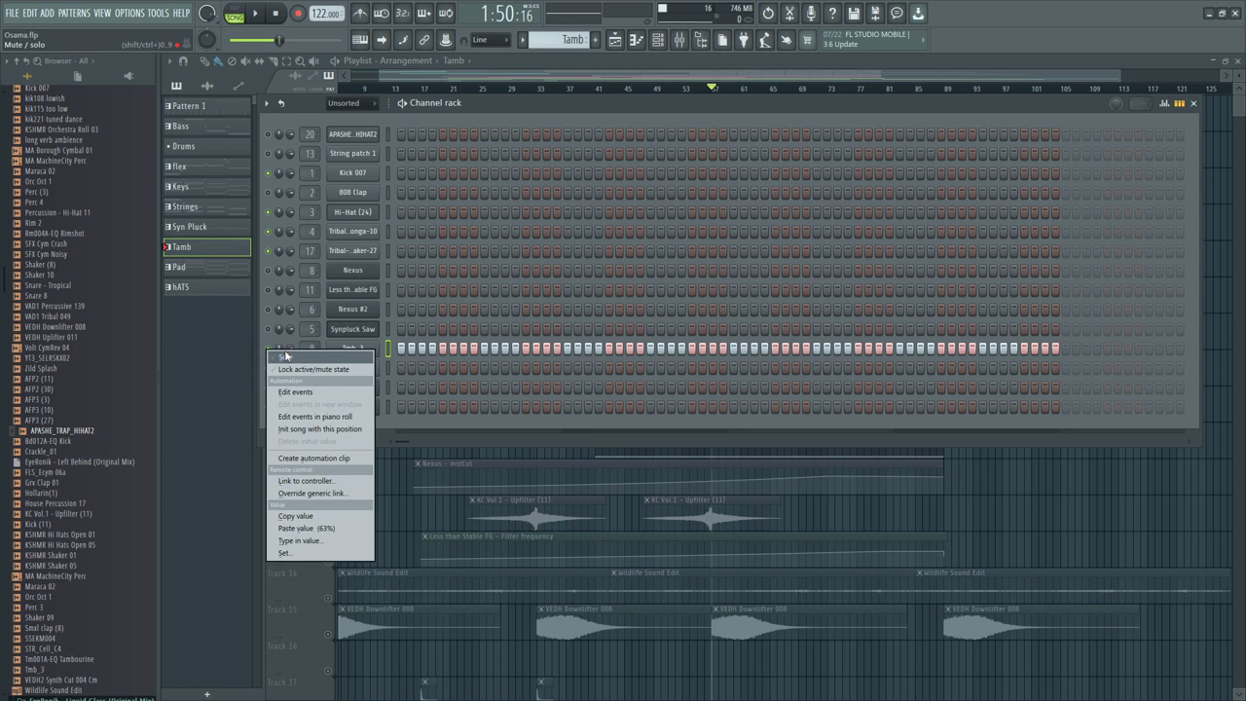
pyautogui.click(288, 356)
pyautogui.press('space')
pyautogui.rightClick(272, 354)
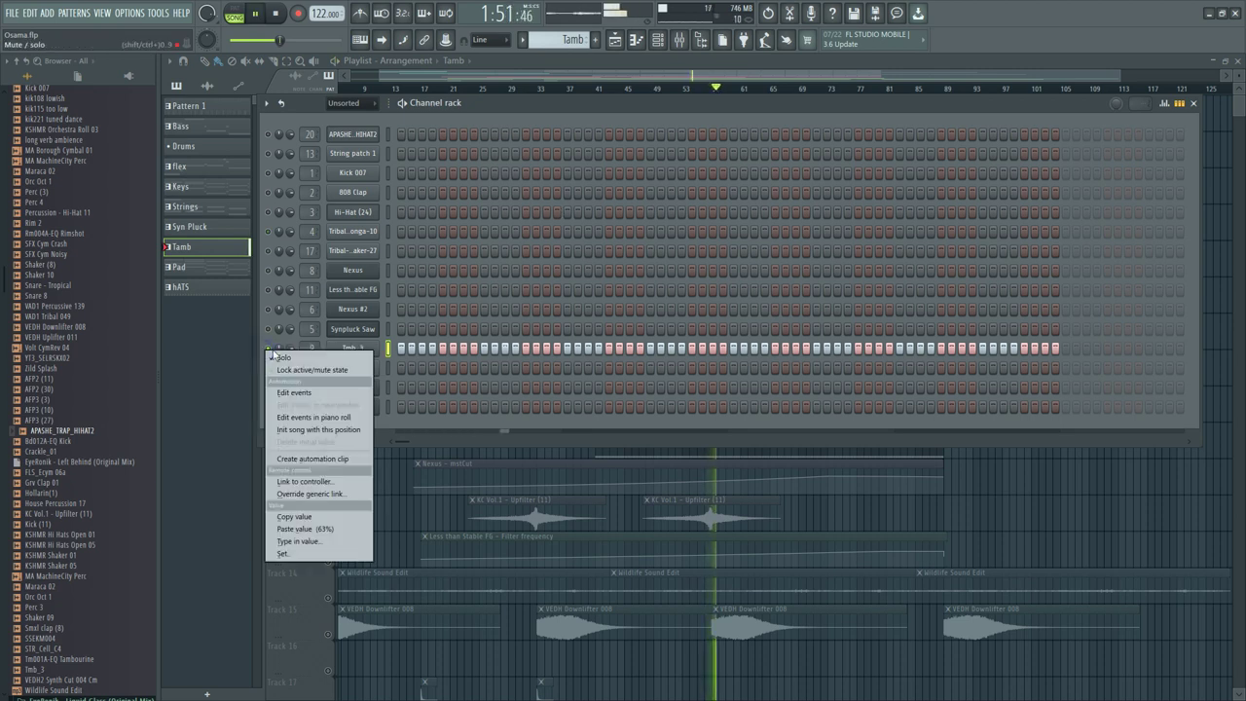
pyautogui.click(283, 358)
# Return to the playlist, listen to the arrangement with the Tamb layer, and stop playback
pyautogui.click(614, 39)
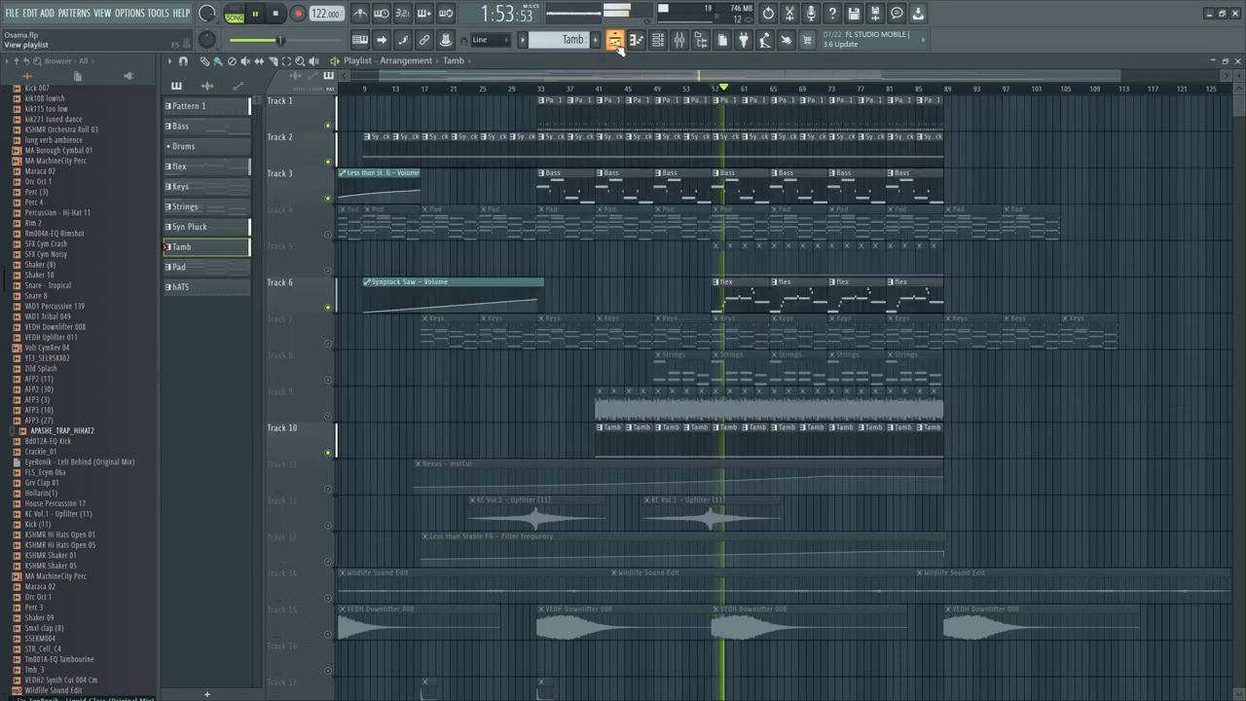
pyautogui.moveTo(683, 77); pyautogui.dragTo(698, 78)
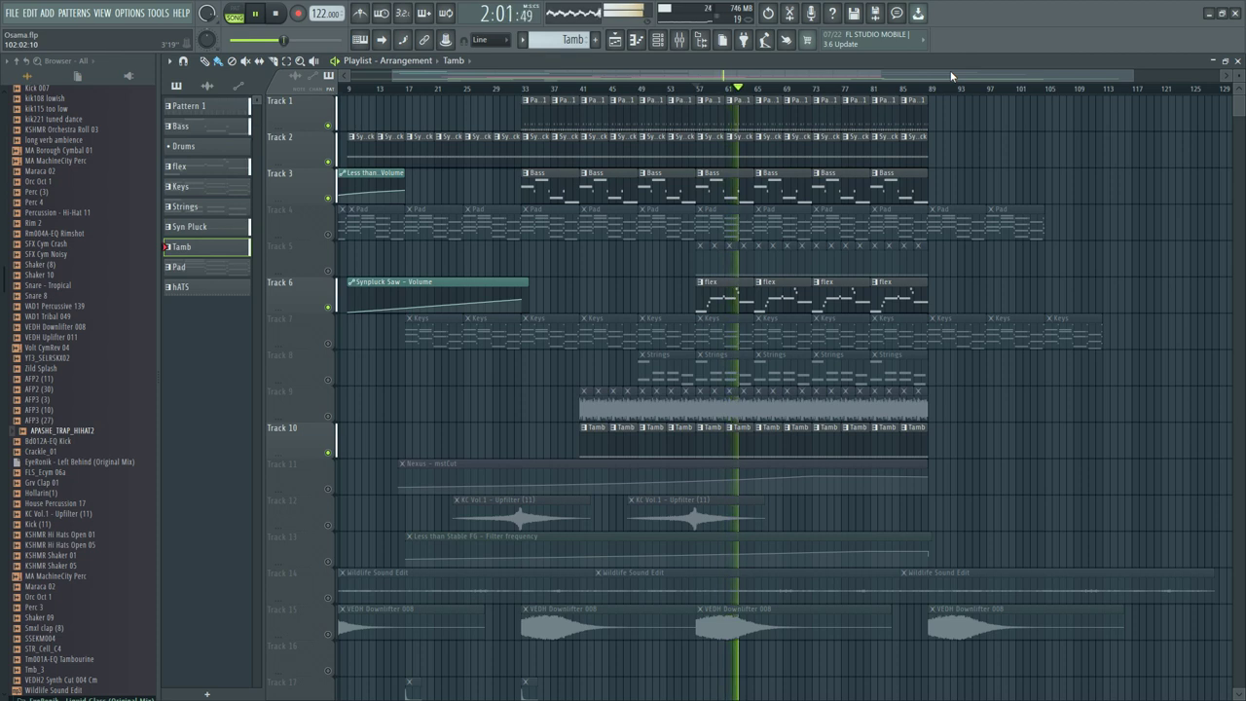
pyautogui.press('space')
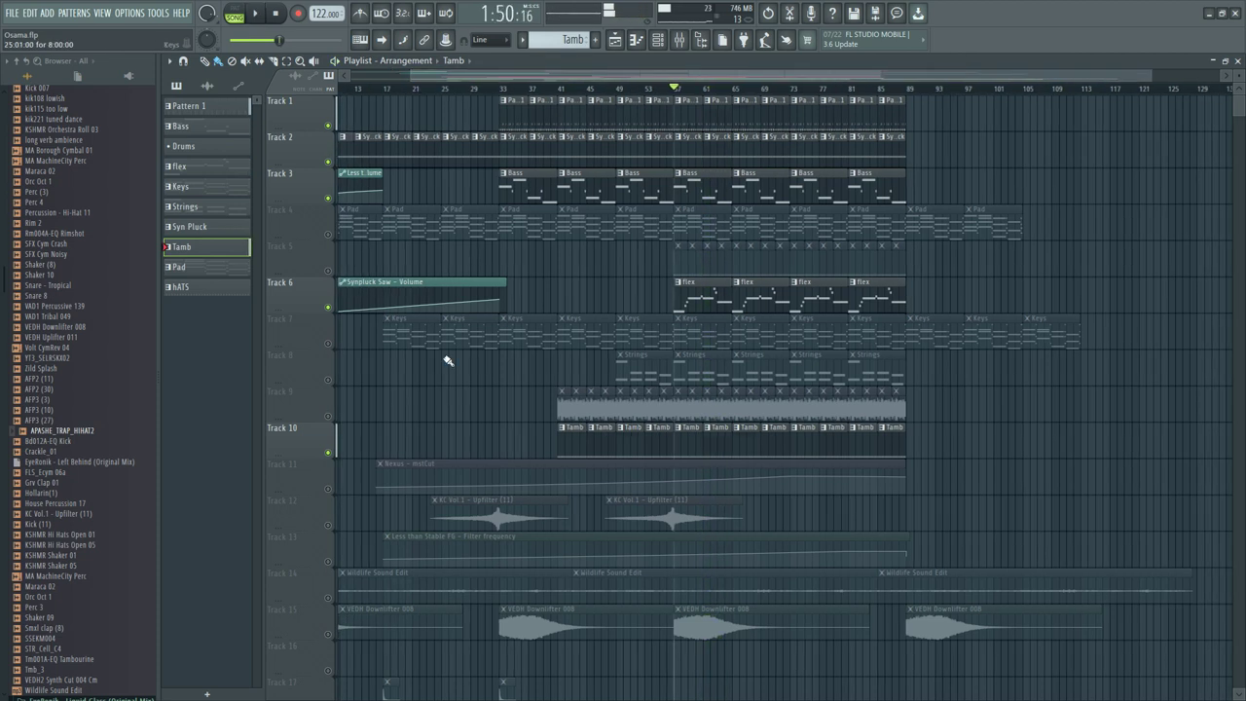
# Unmute the shaker audio on Track 9 and the splash clips on Track 17
pyautogui.click(328, 417)
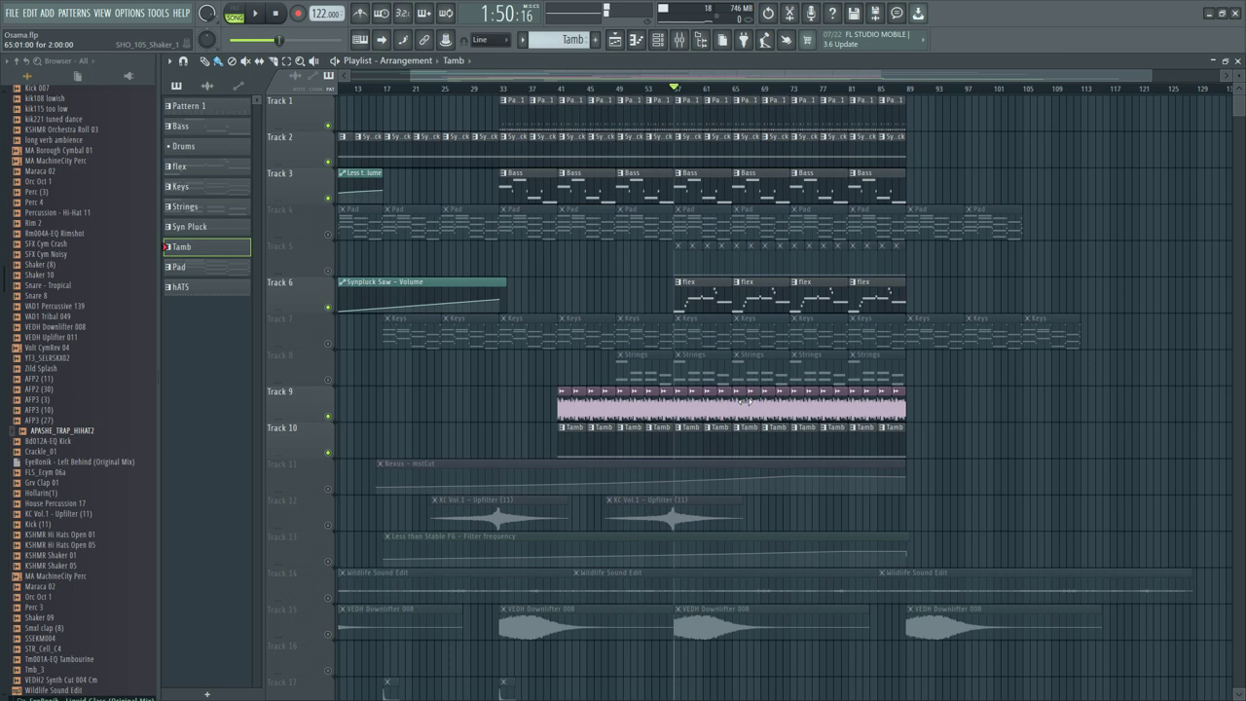
pyautogui.scroll(-4, 936, 440)
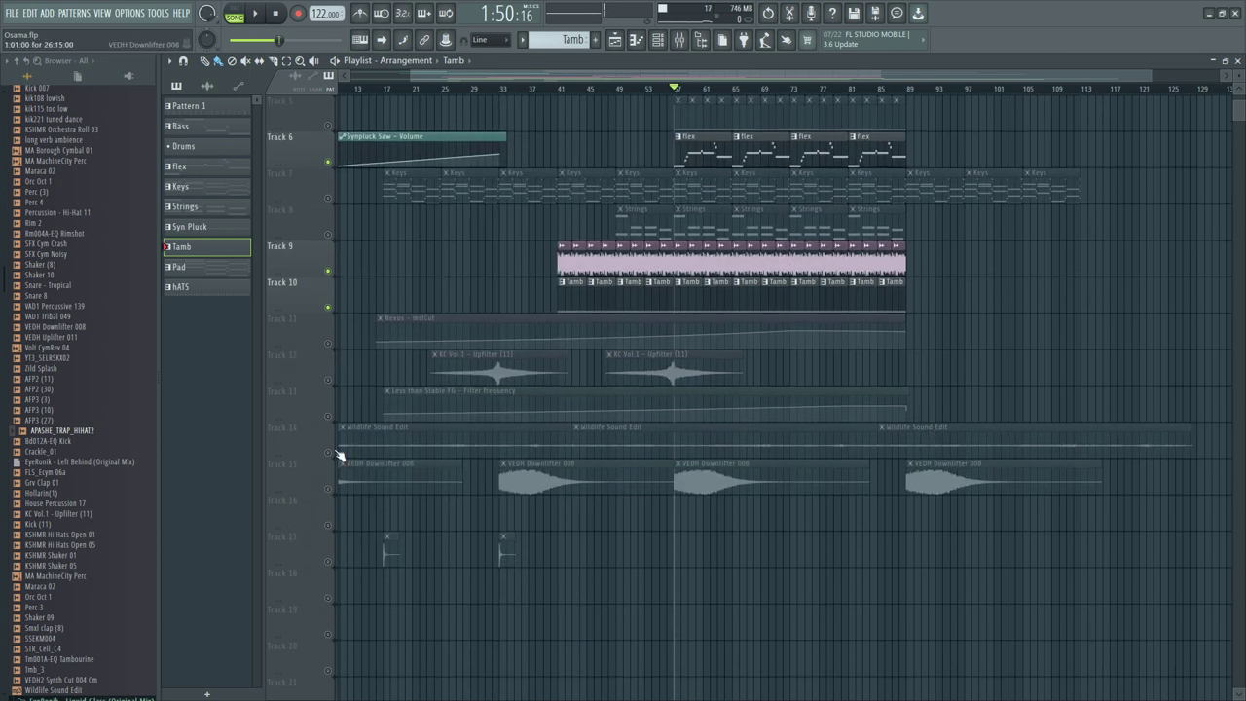
pyautogui.click(328, 562)
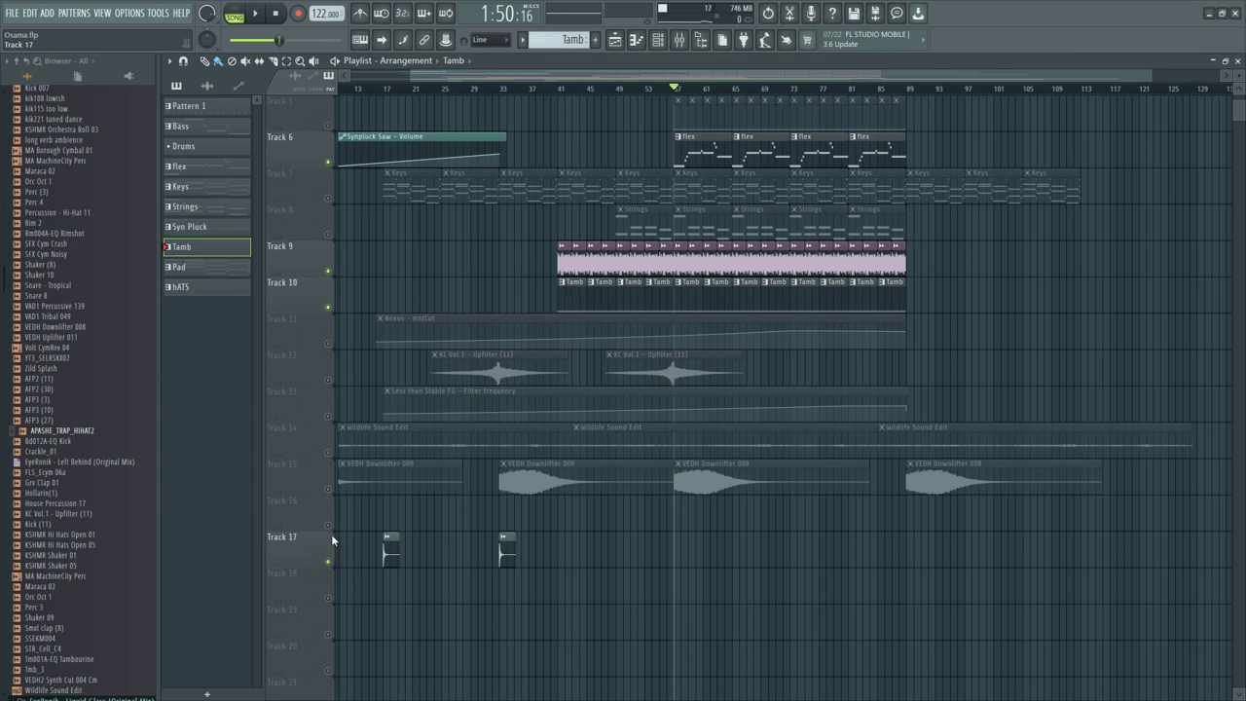
# Place copies of the Zild Splash clip on Track 17 at bars 57, 73 and 89
pyautogui.click(507, 554)
pyautogui.click(680, 550)
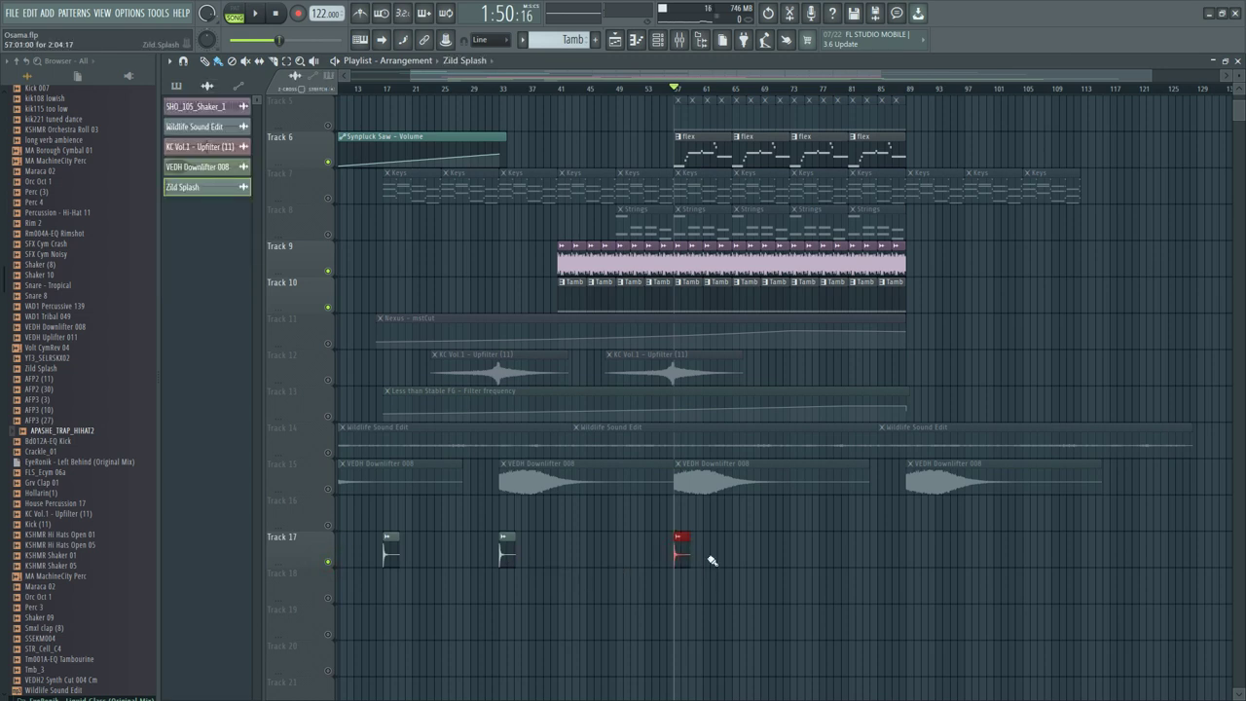
pyautogui.click(798, 560)
pyautogui.click(911, 555)
pyautogui.scroll(4, 555, 535)
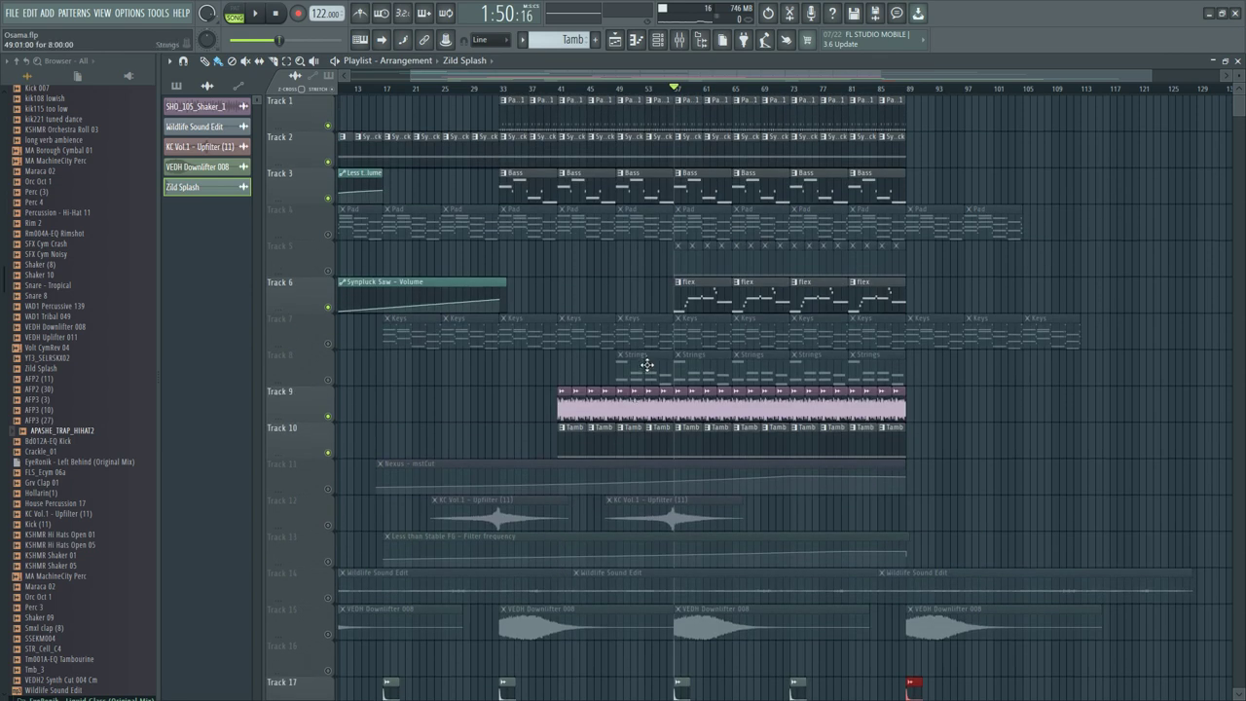
# Open the Strings pattern in the piano roll, fit all of its chords in view, and play it in pattern mode
pyautogui.doubleClick(648, 365)
pyautogui.moveTo(667, 78); pyautogui.dragTo(384, 91)
pyautogui.scroll(-5, 384, 90)
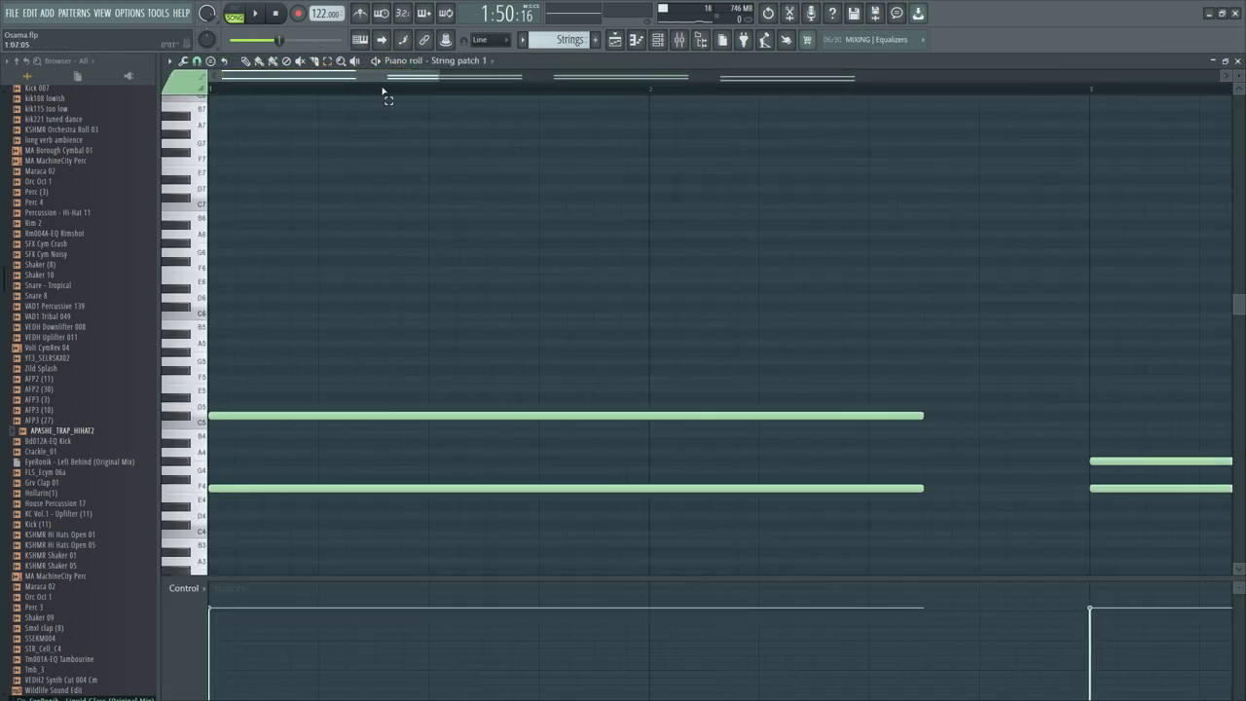
pyautogui.click(244, 18)
pyautogui.scroll(-3, 486, 86)
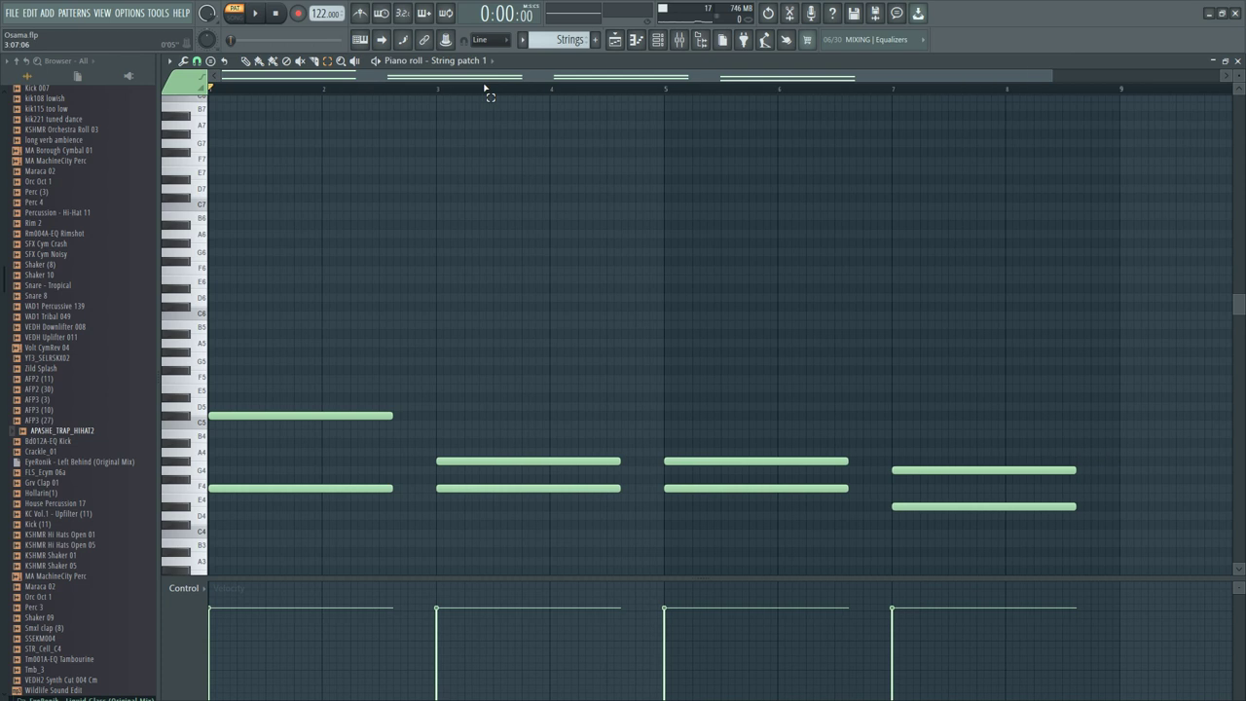
pyautogui.scroll(-2, 628, 289)
pyautogui.scroll(-1, 628, 290)
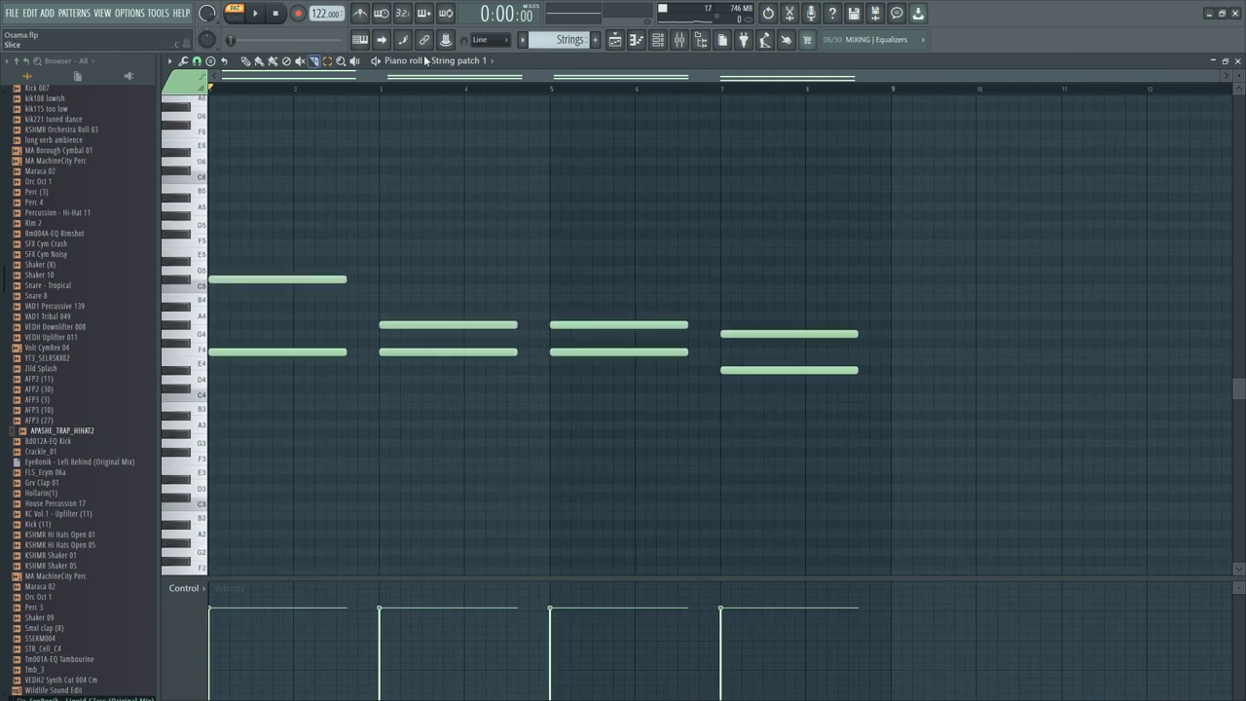
pyautogui.press('space')
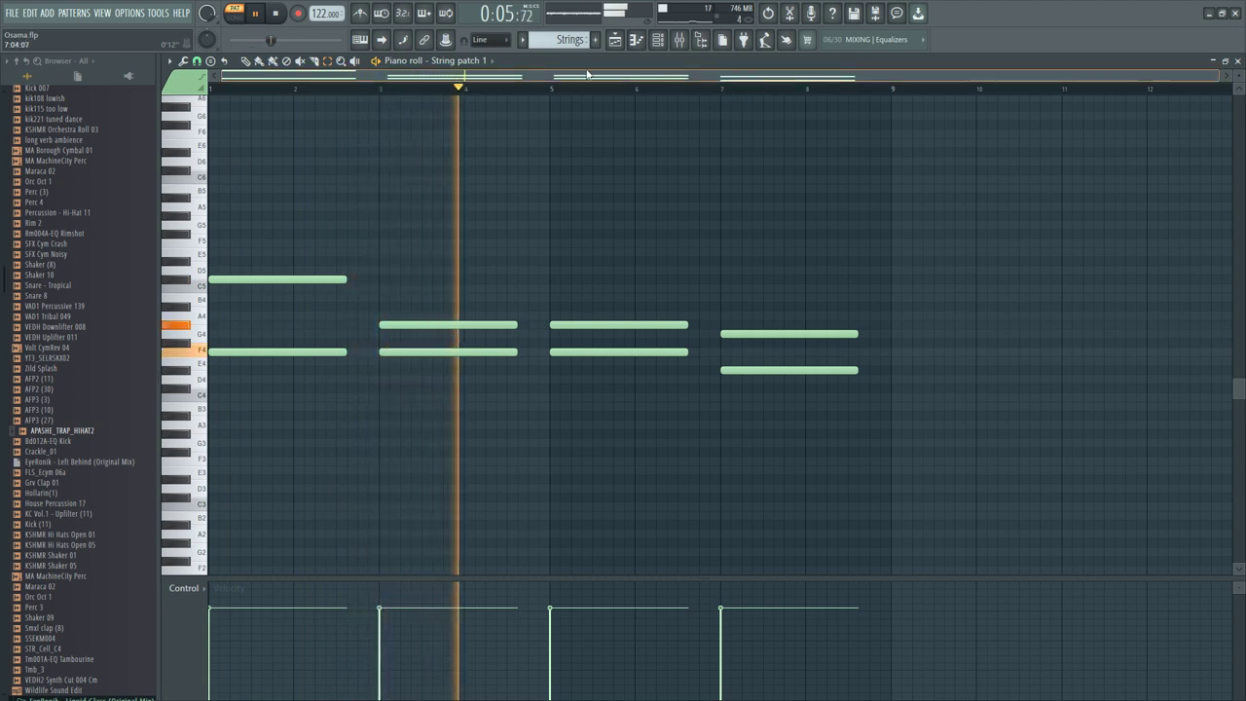
# Stop playback and open the String patch 1 channel's settings from the channel rack
pyautogui.click(658, 39)
pyautogui.press('space')
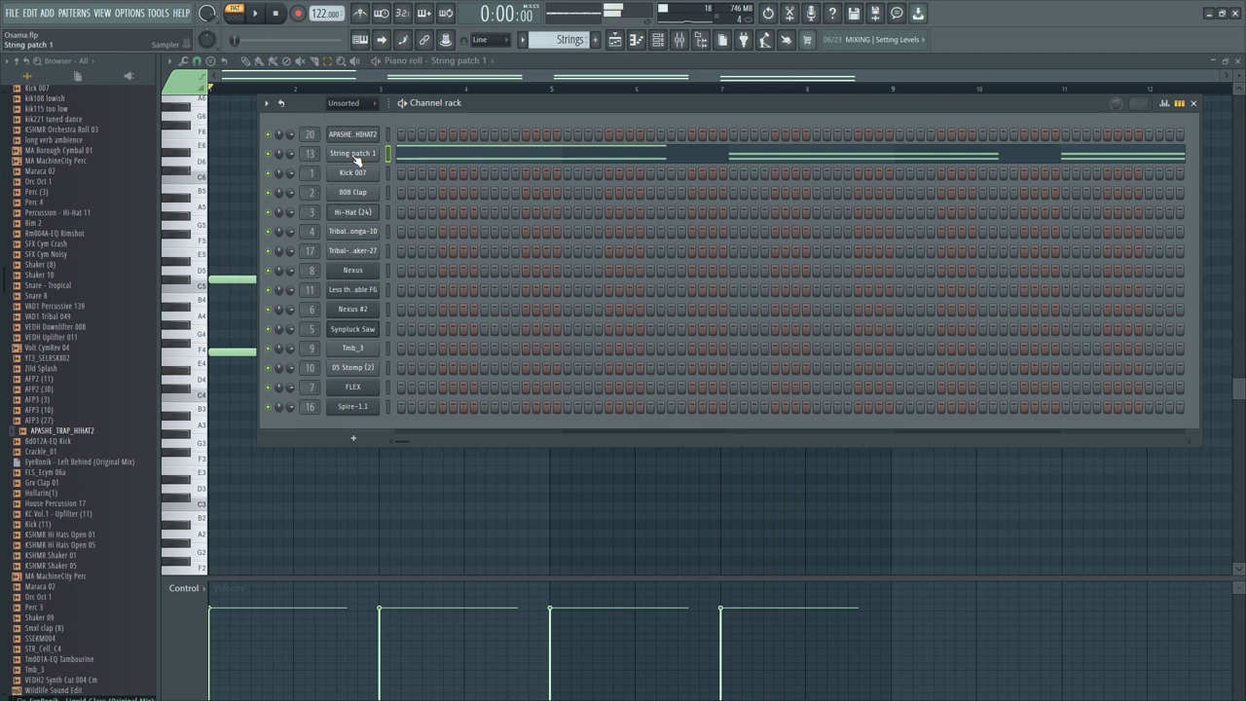
pyautogui.click(356, 155)
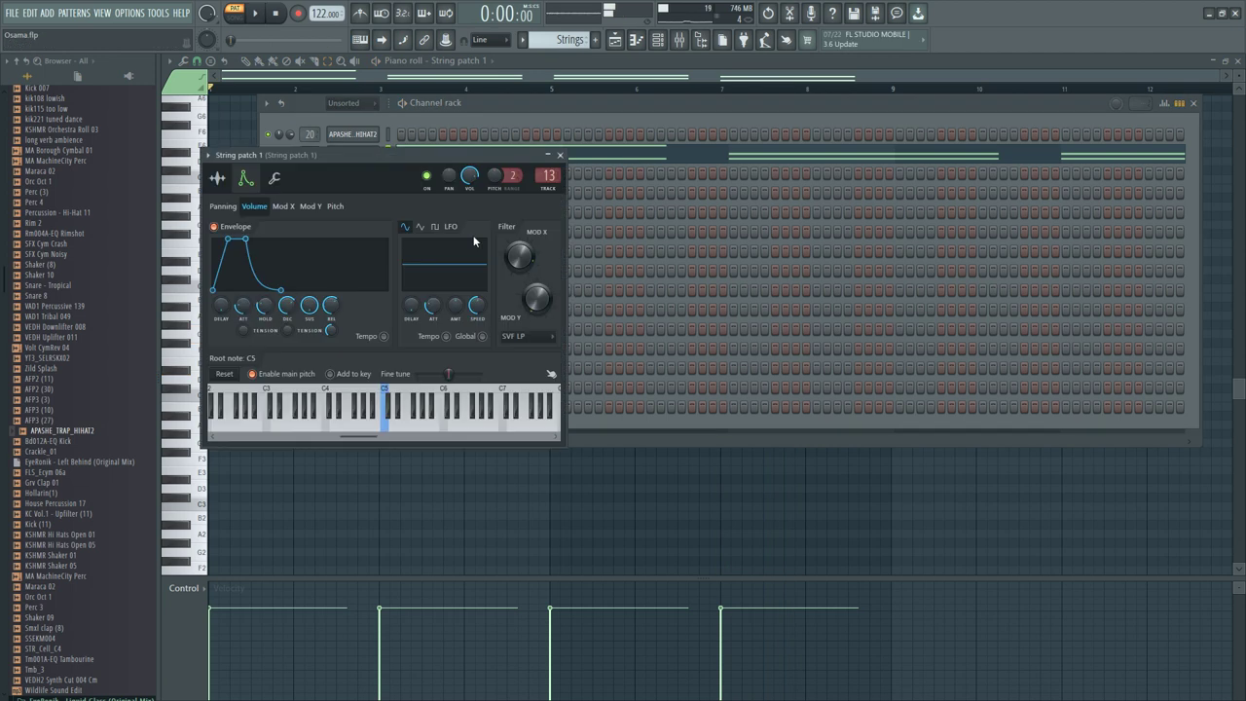
# Close the String patch 1 settings, return to the playlist, and unmute the Strings clips on Track 8 and the hATS clips on Track 5
pyautogui.click(560, 156)
pyautogui.click(615, 41)
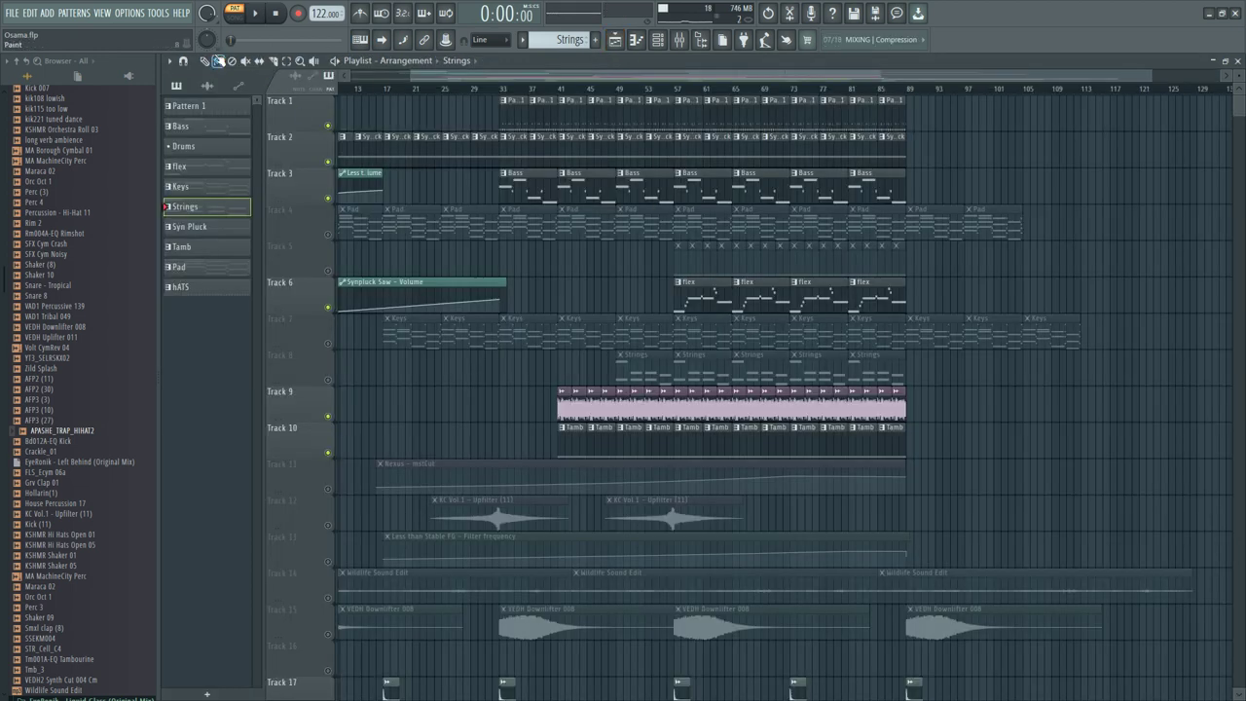
pyautogui.click(330, 381)
pyautogui.scroll(-3, 756, 342)
pyautogui.scroll(3, 740, 292)
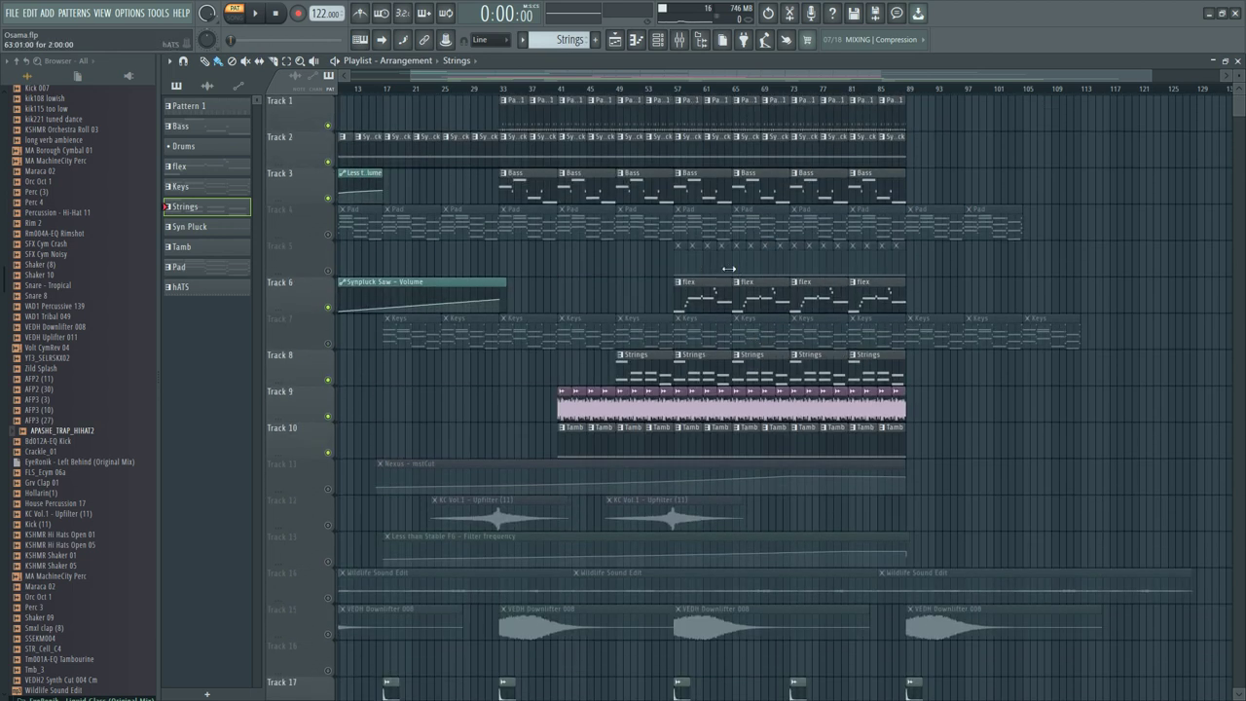
pyautogui.click(331, 272)
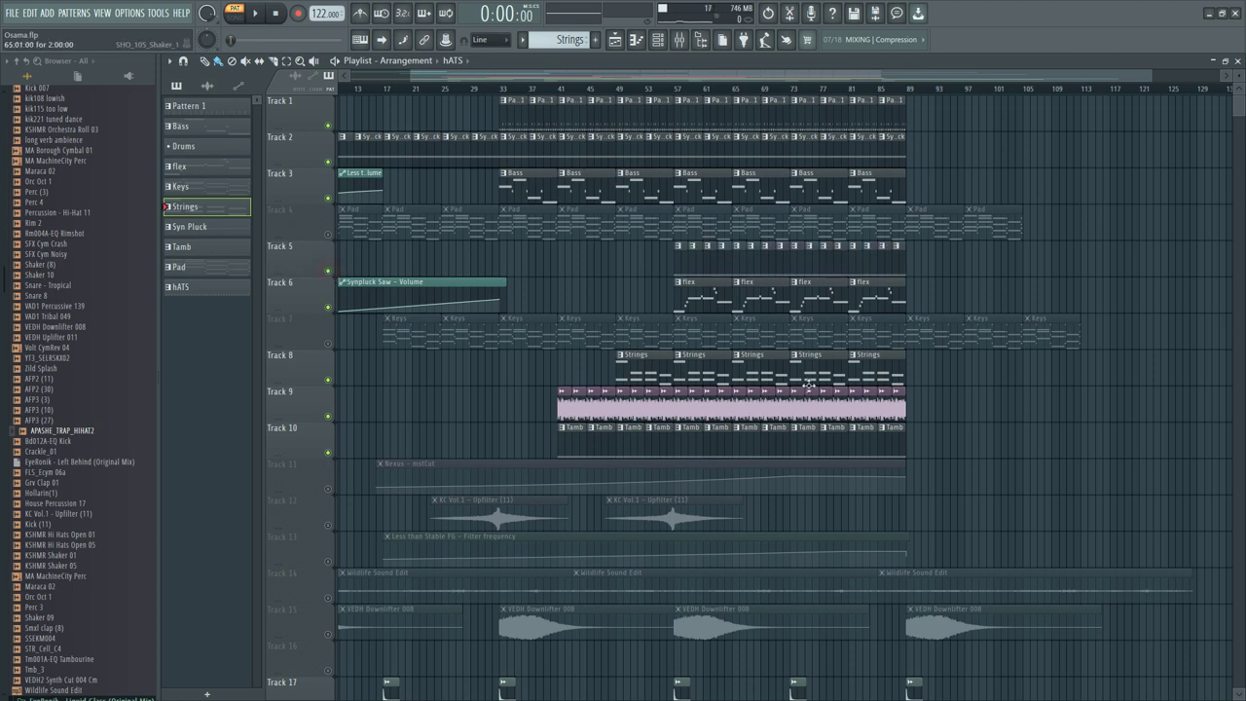
# Open the Keys pattern in the piano roll from bar 1, show the channel rack, and play the pattern
pyautogui.doubleClick(747, 341)
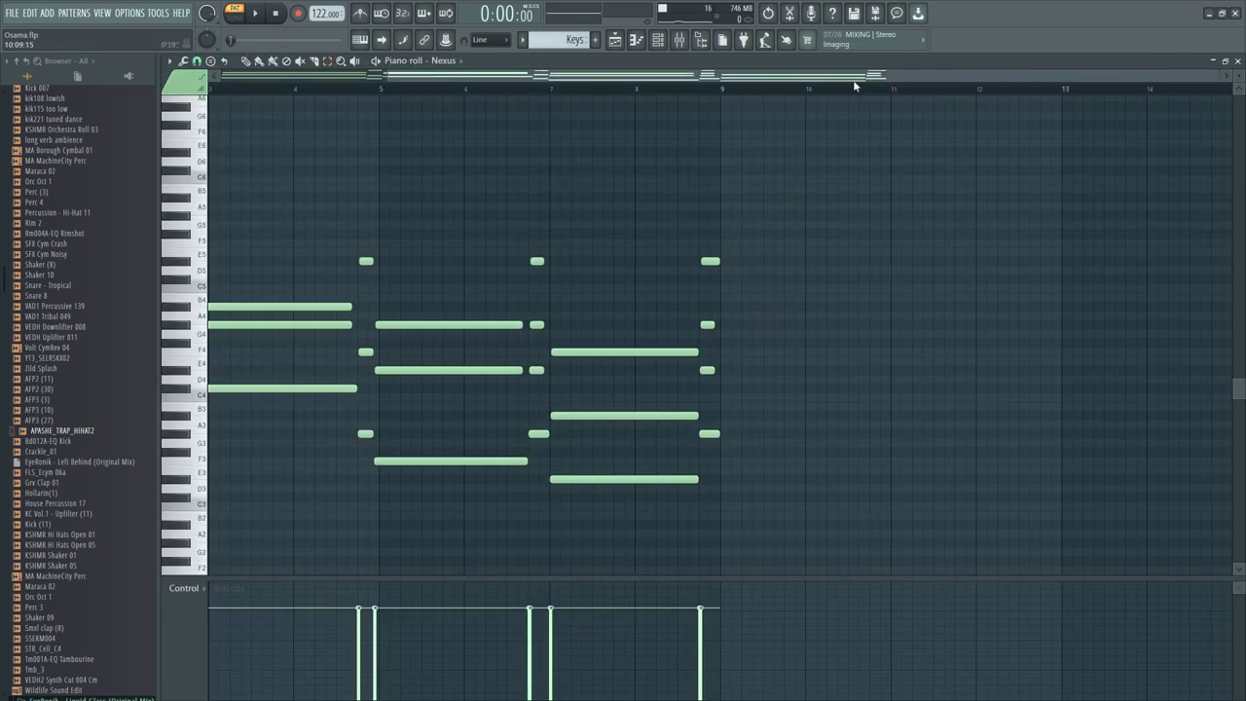
pyautogui.moveTo(529, 86); pyautogui.dragTo(718, 105)
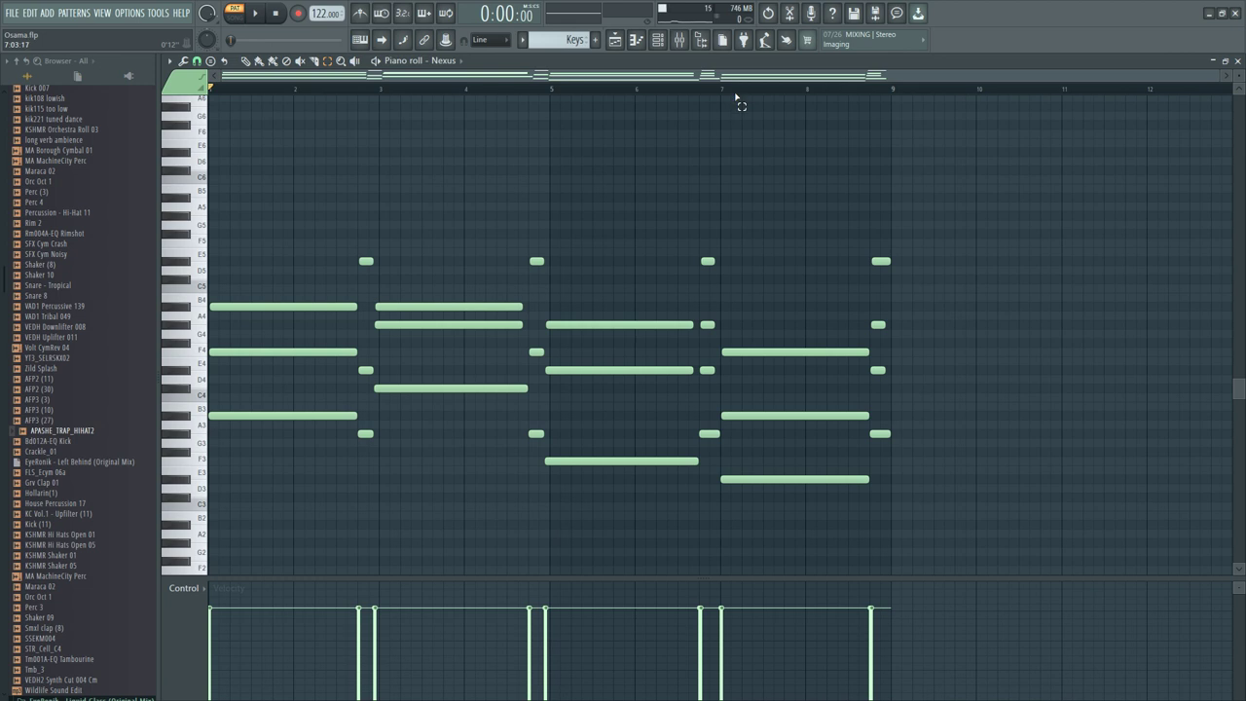
pyautogui.click(658, 40)
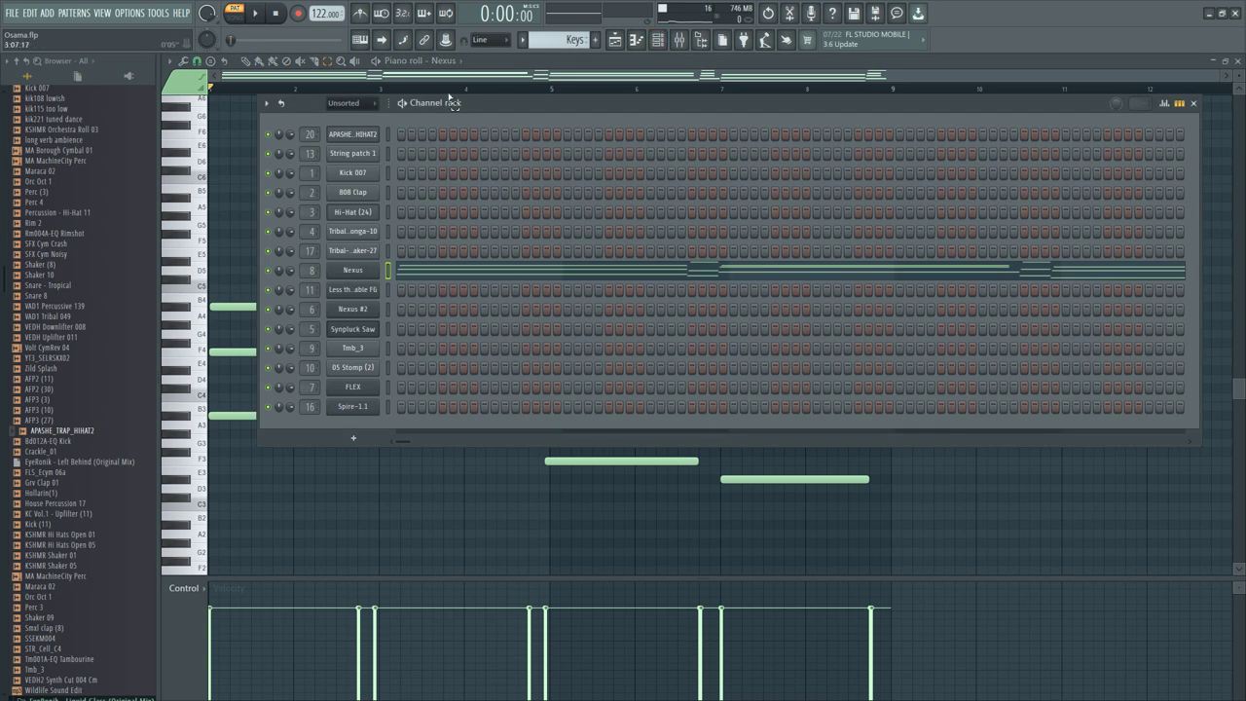
pyautogui.click(261, 16)
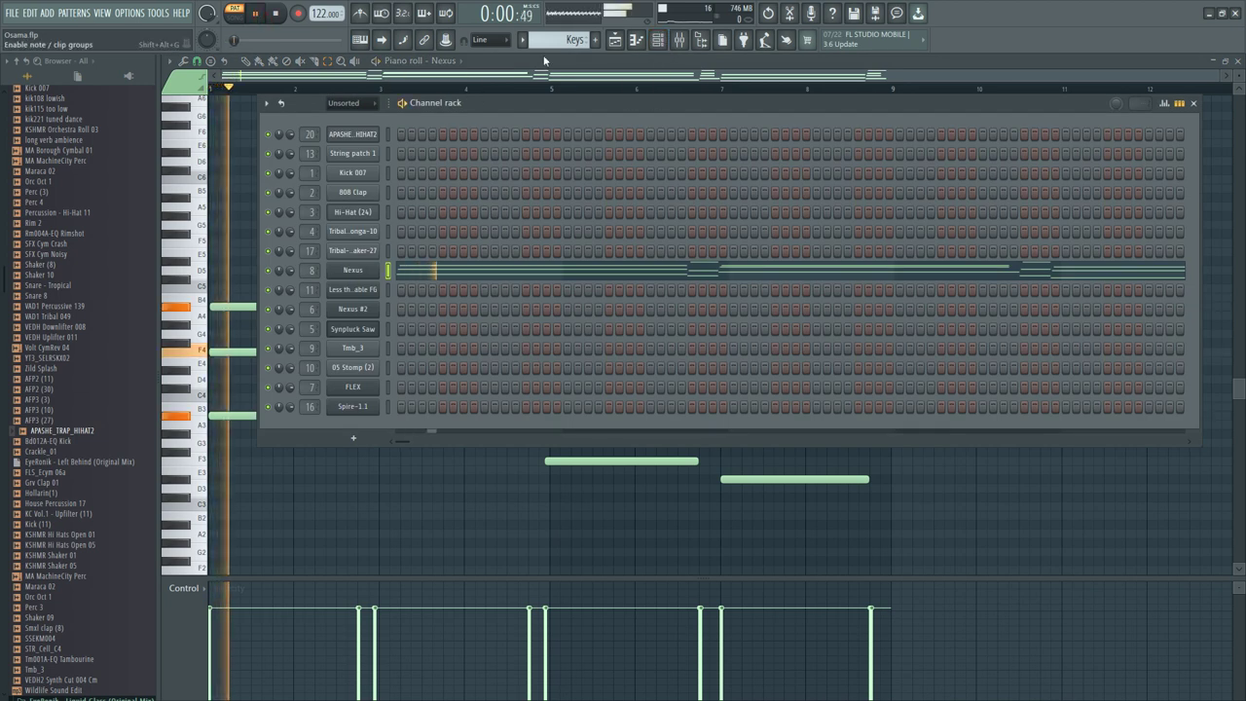
# Inspect the Nexus channel in the channel rack during playback and reopen its notes in the piano roll
pyautogui.click(624, 43)
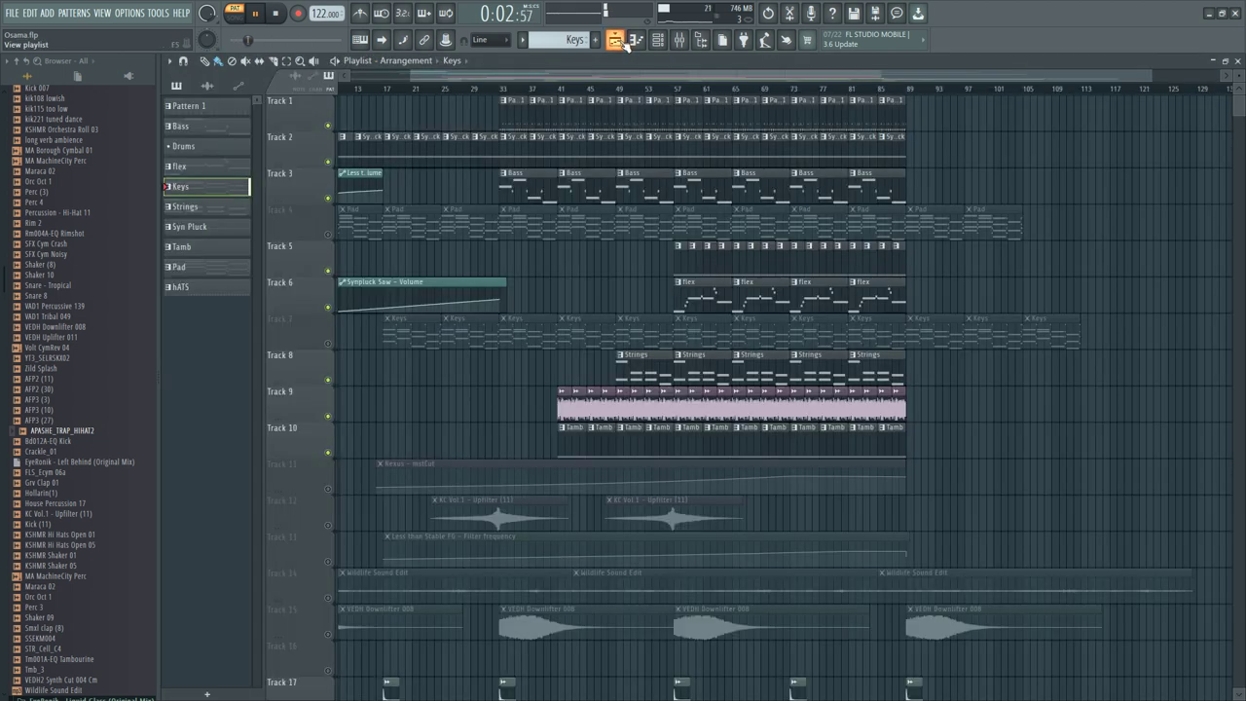
pyautogui.click(658, 41)
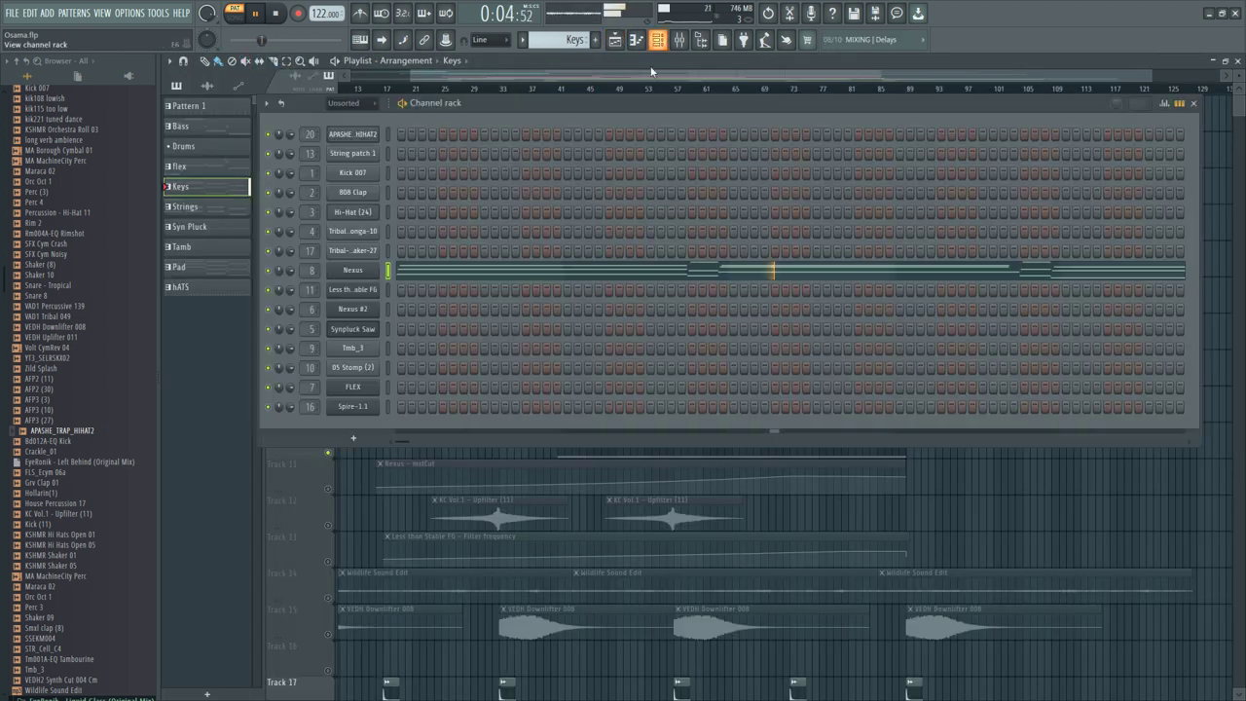
pyautogui.click(379, 271)
pyautogui.moveTo(683, 133); pyautogui.dragTo(774, 212)
pyautogui.click(797, 200)
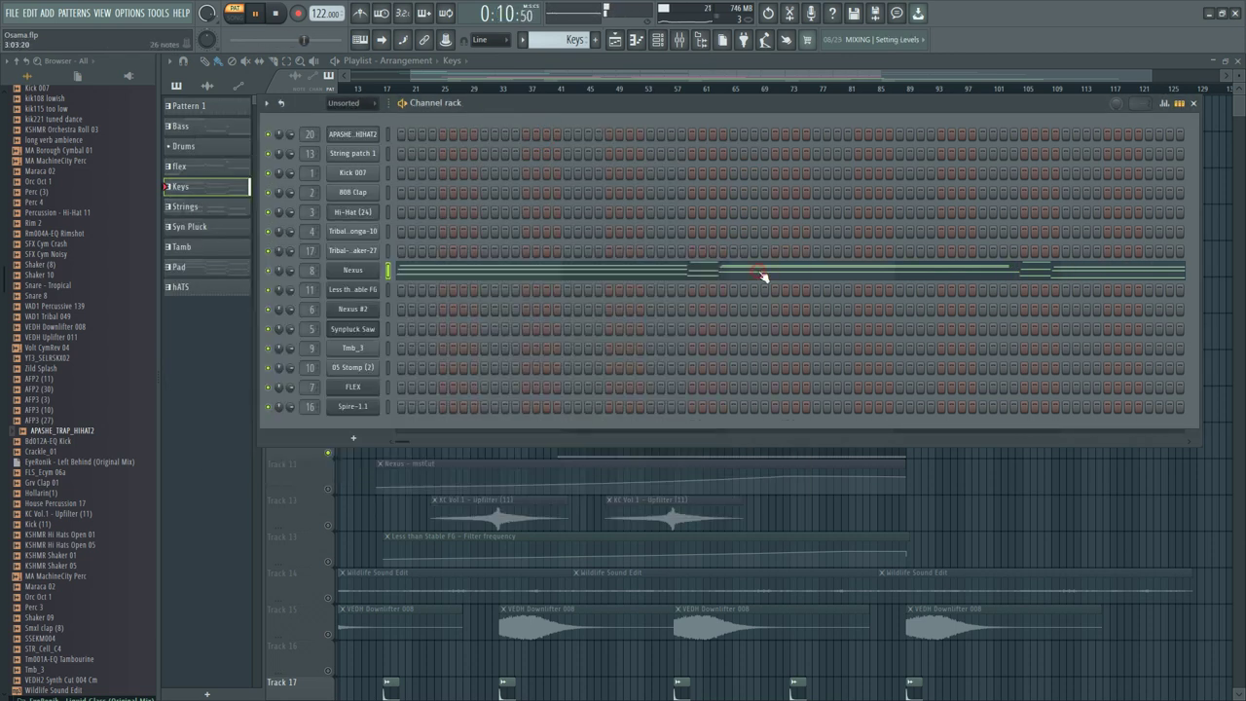
pyautogui.click(762, 272)
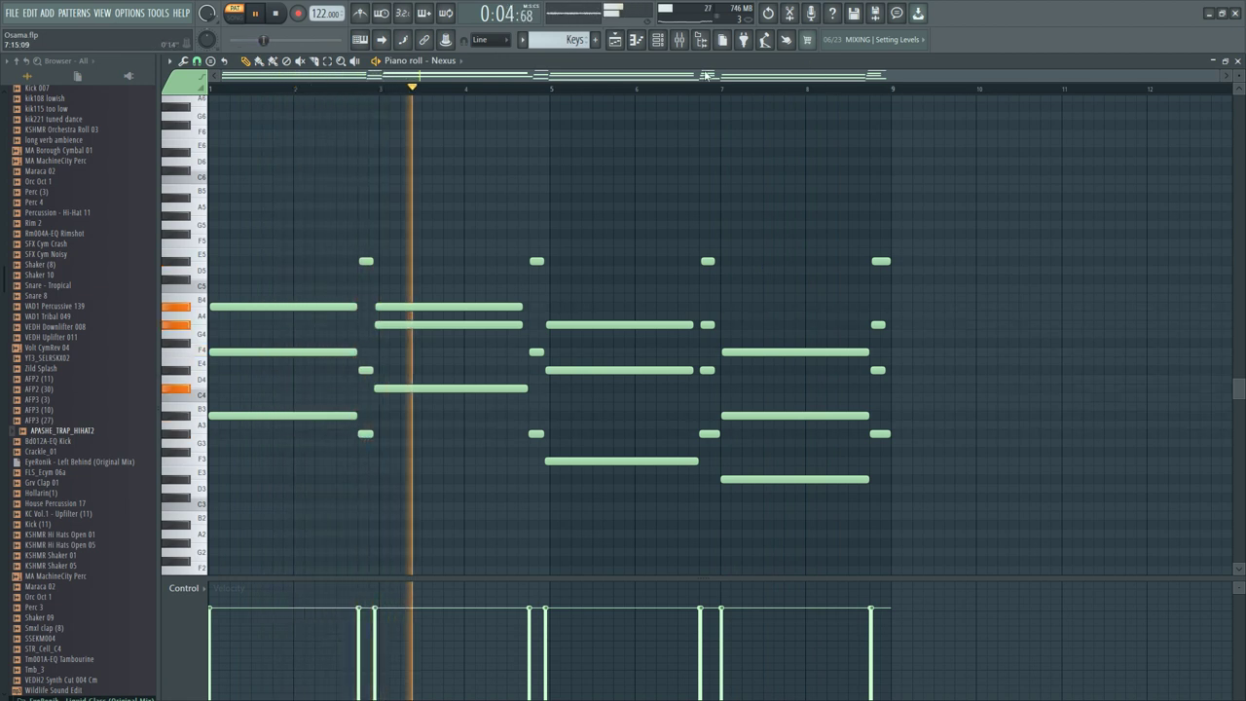
# Unmute the Keys clips on Track 7 in the playlist and play the song from bar 33
pyautogui.click(615, 39)
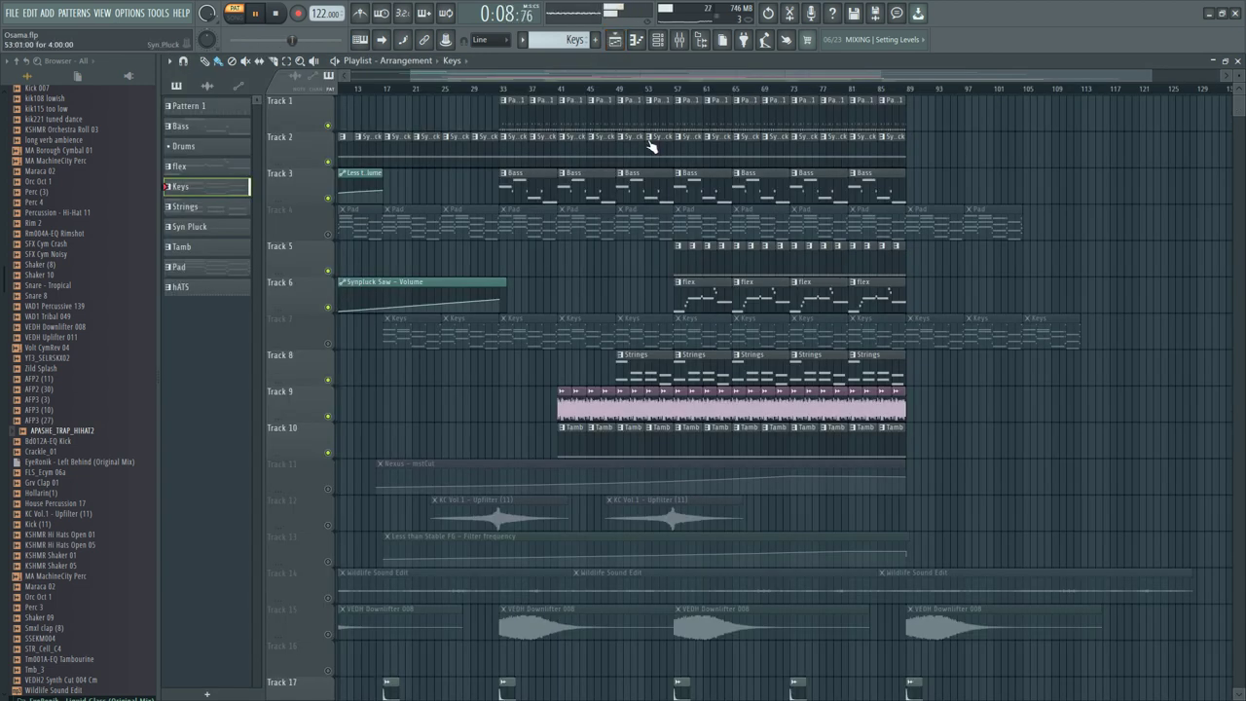
pyautogui.click(328, 344)
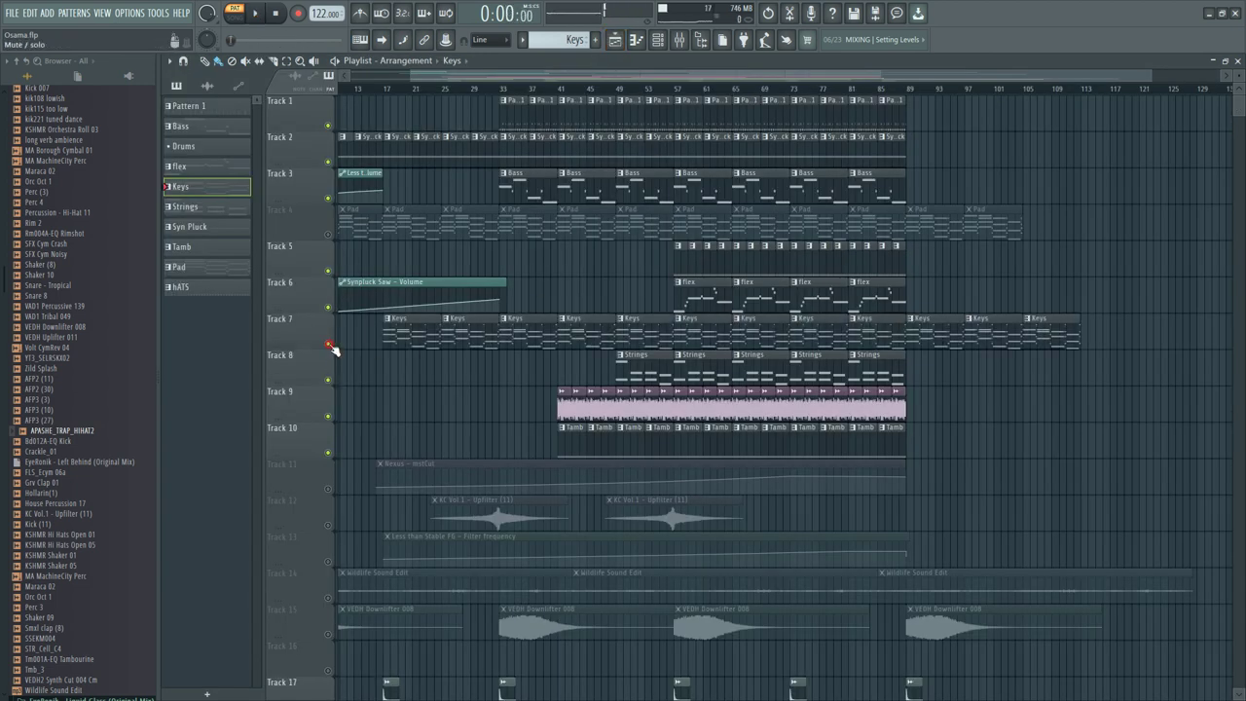
pyautogui.click(504, 91)
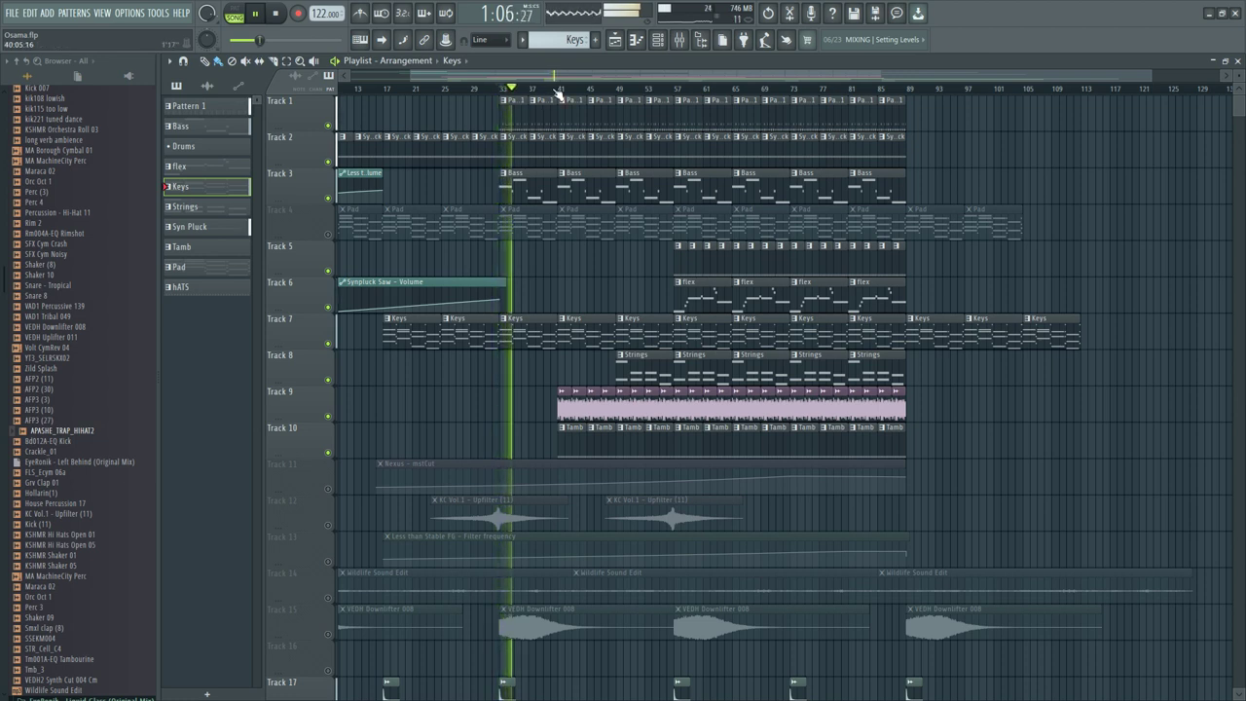
pyautogui.scroll(-2, 558, 93)
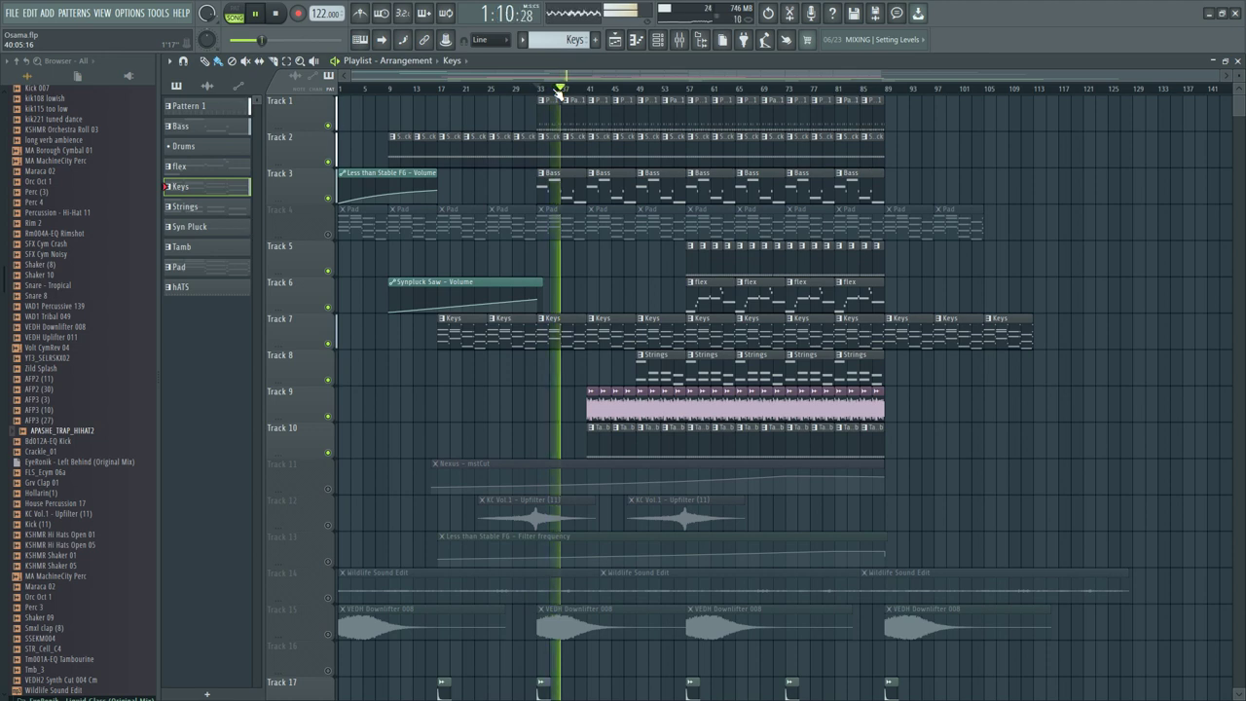
# Open the SHO_105_Shaker_1 clip's sampler settings, view its mixer track, and stop the song playback back in the playlist
pyautogui.click(623, 411)
pyautogui.doubleClick(624, 411)
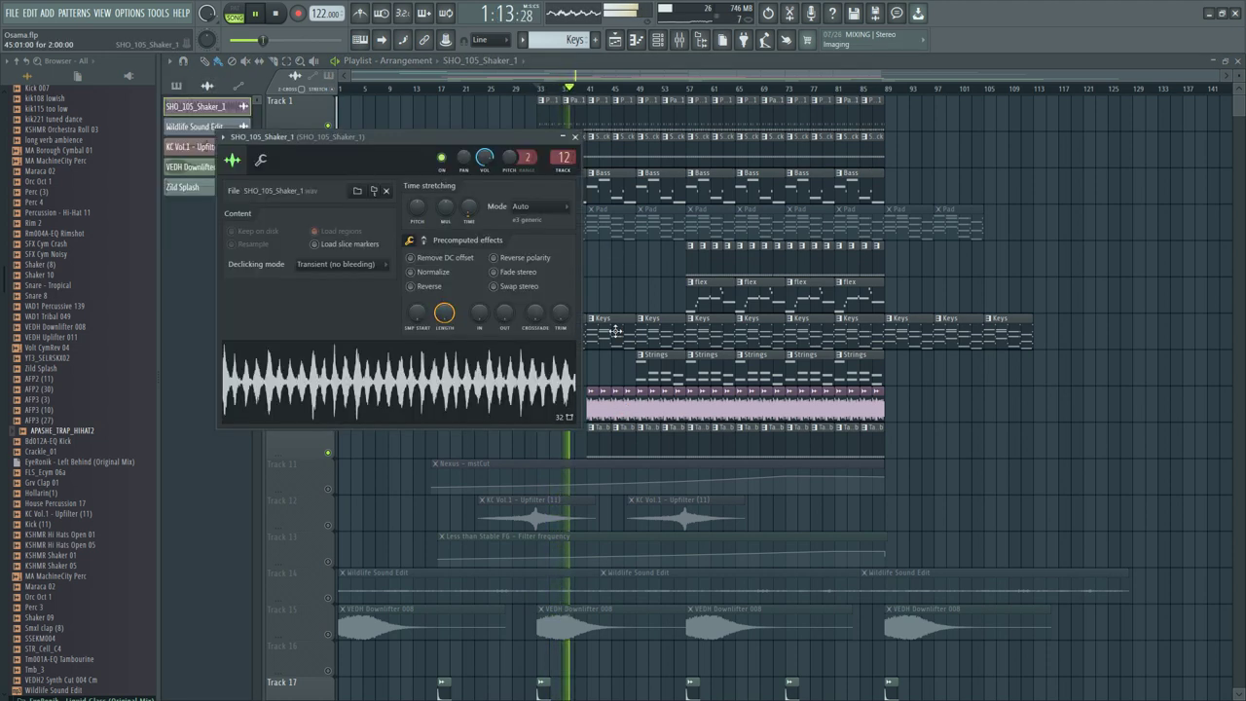
pyautogui.click(679, 40)
pyautogui.scroll(-5, 601, 357)
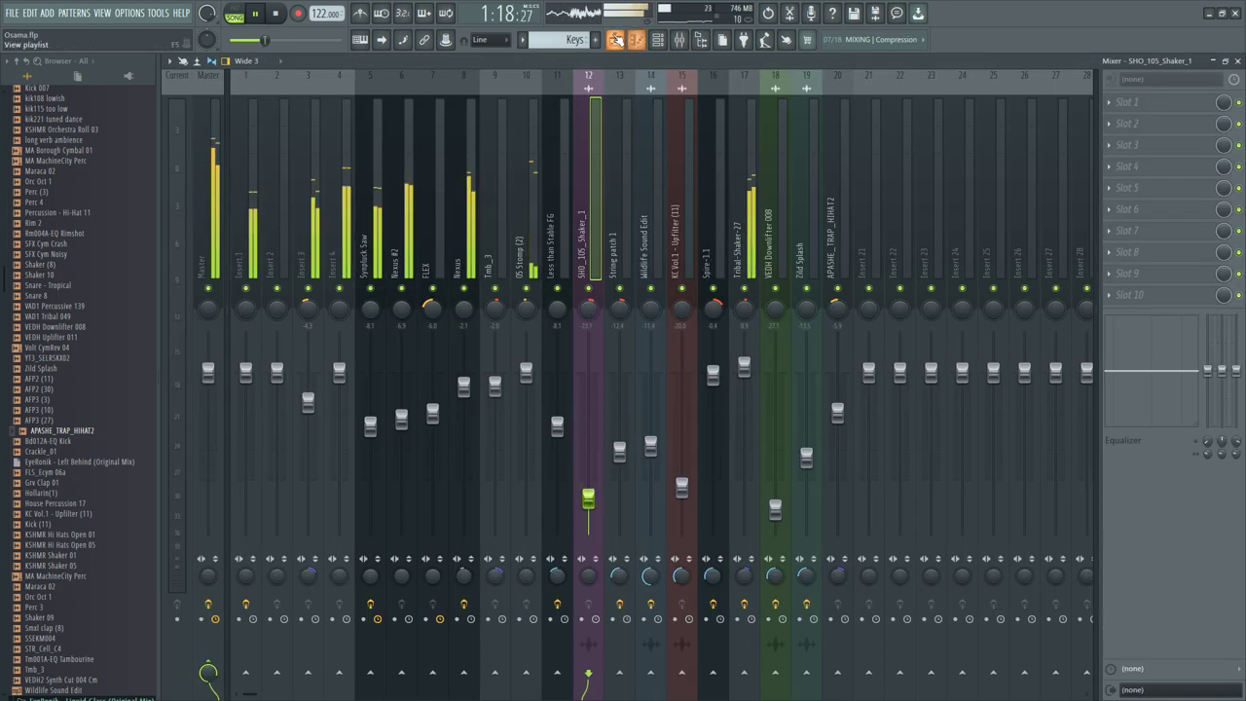
pyautogui.click(615, 40)
pyautogui.press('space')
pyautogui.click(279, 14)
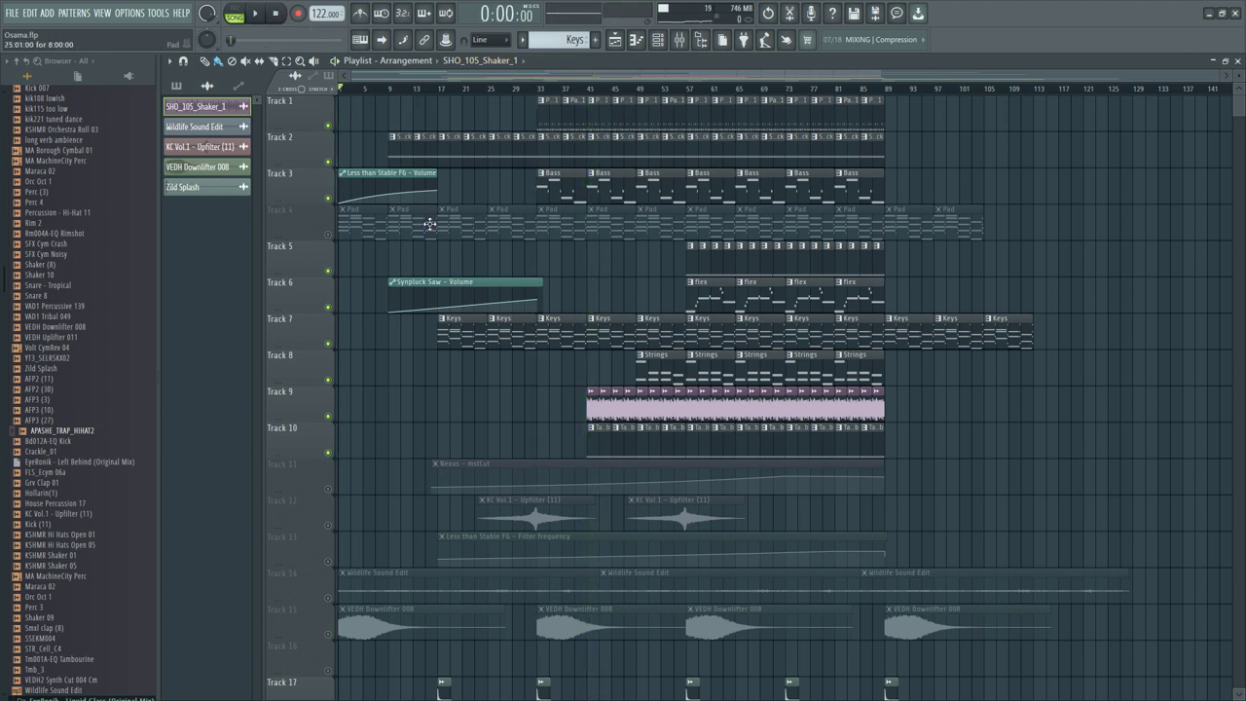
# Review the Pad pattern's chords in the piano roll and unmute the Pad clips on Track 4 in the playlist
pyautogui.doubleClick(495, 231)
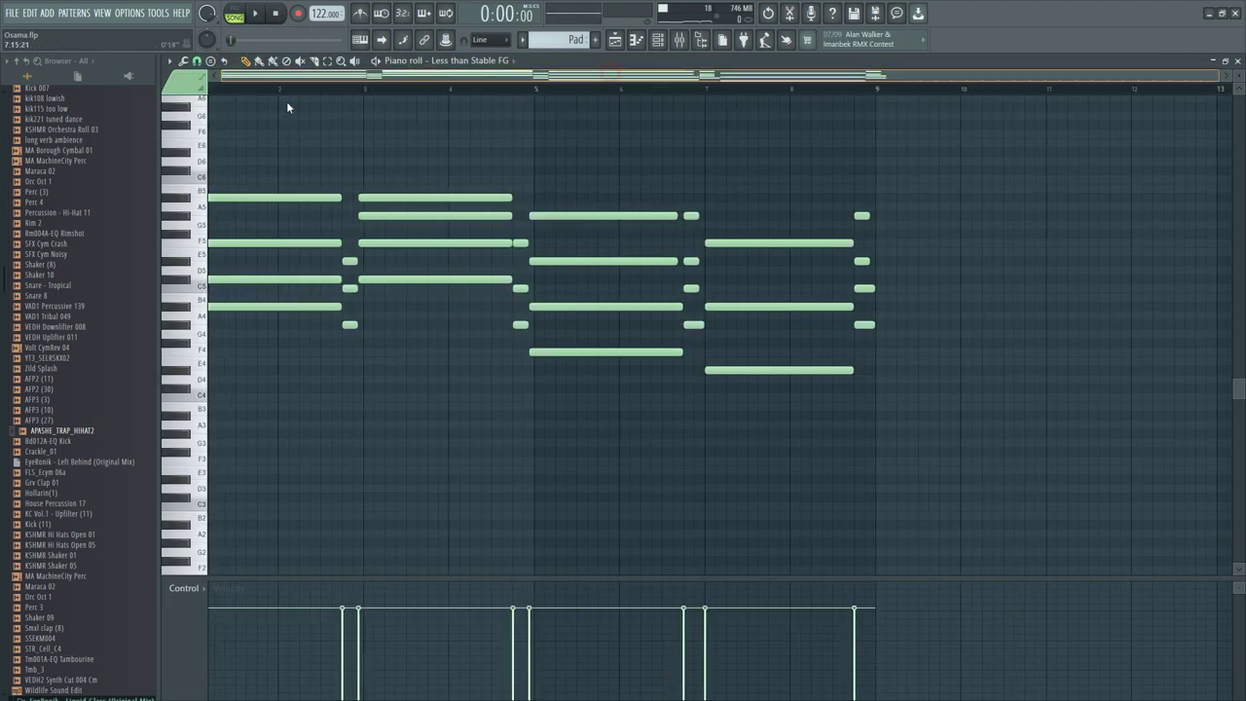
pyautogui.scroll(3, 1071, 176)
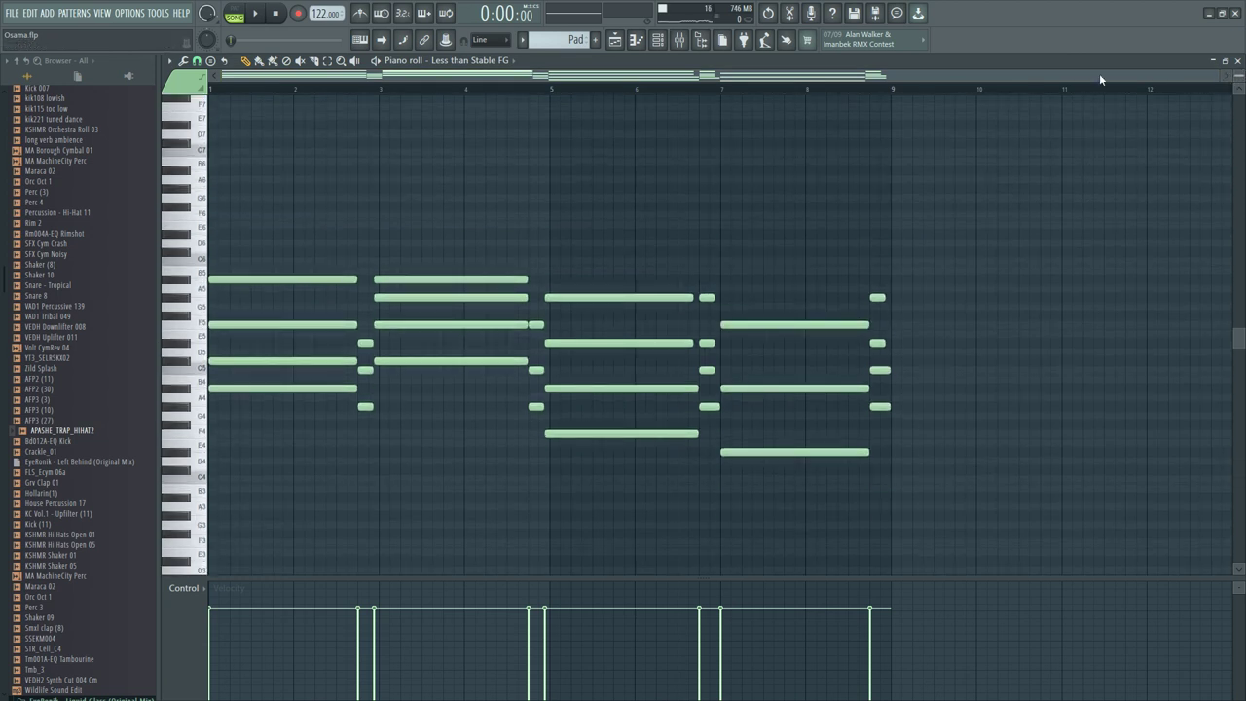
pyautogui.click(616, 43)
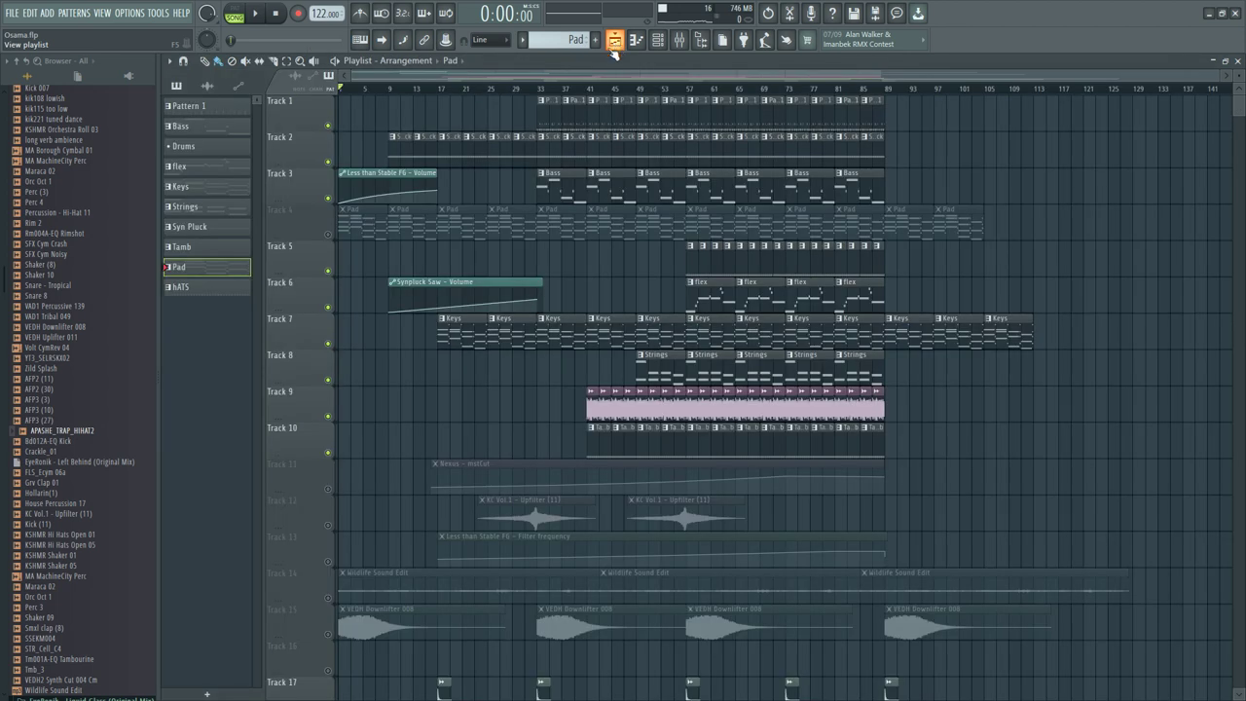
pyautogui.click(328, 234)
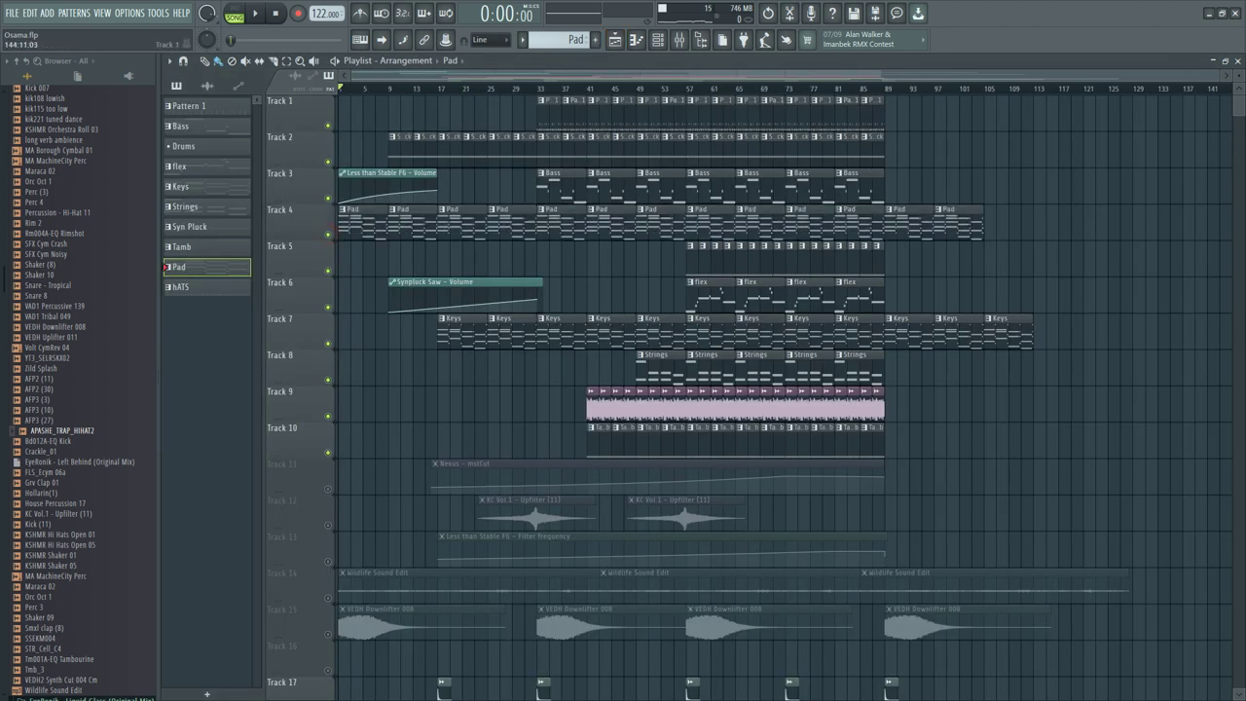
# Unmute all remaining playlist tracks, including the automation, uplifter, wildlife and downlifter clips on Tracks 11 to 15
pyautogui.moveTo(1239, 110); pyautogui.dragTo(1239, 95)
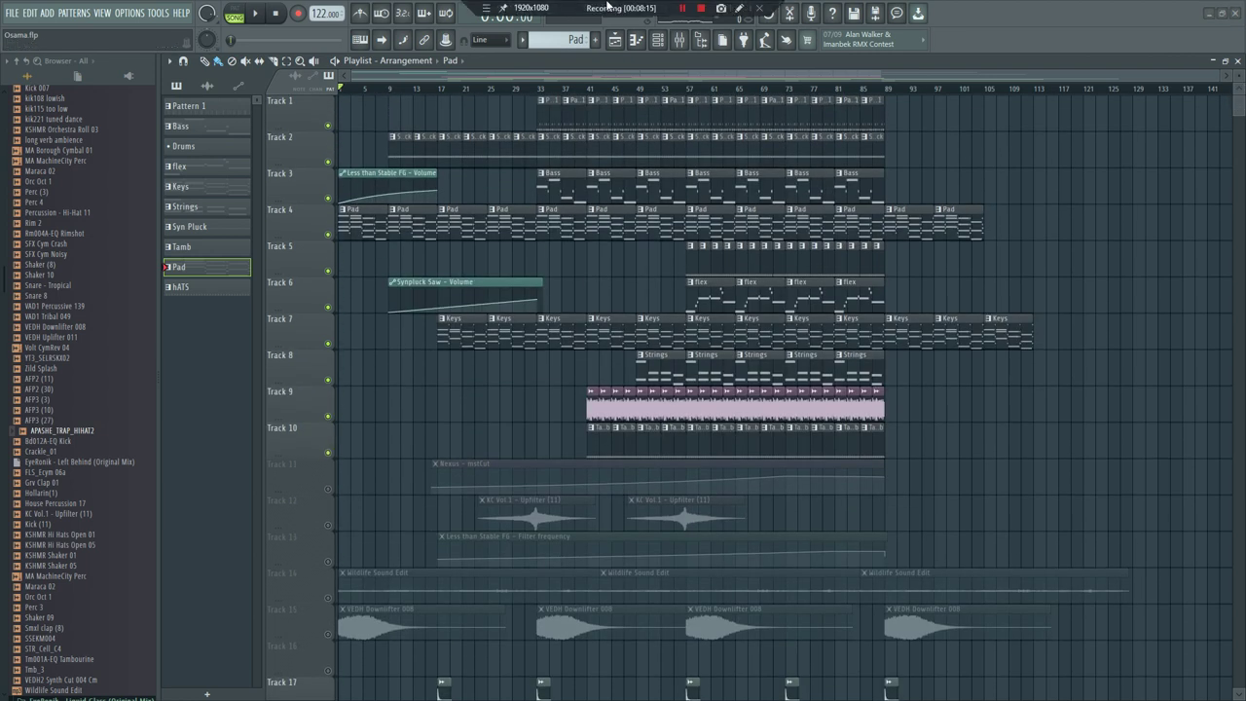
pyautogui.moveTo(1237, 111); pyautogui.dragTo(1239, 123)
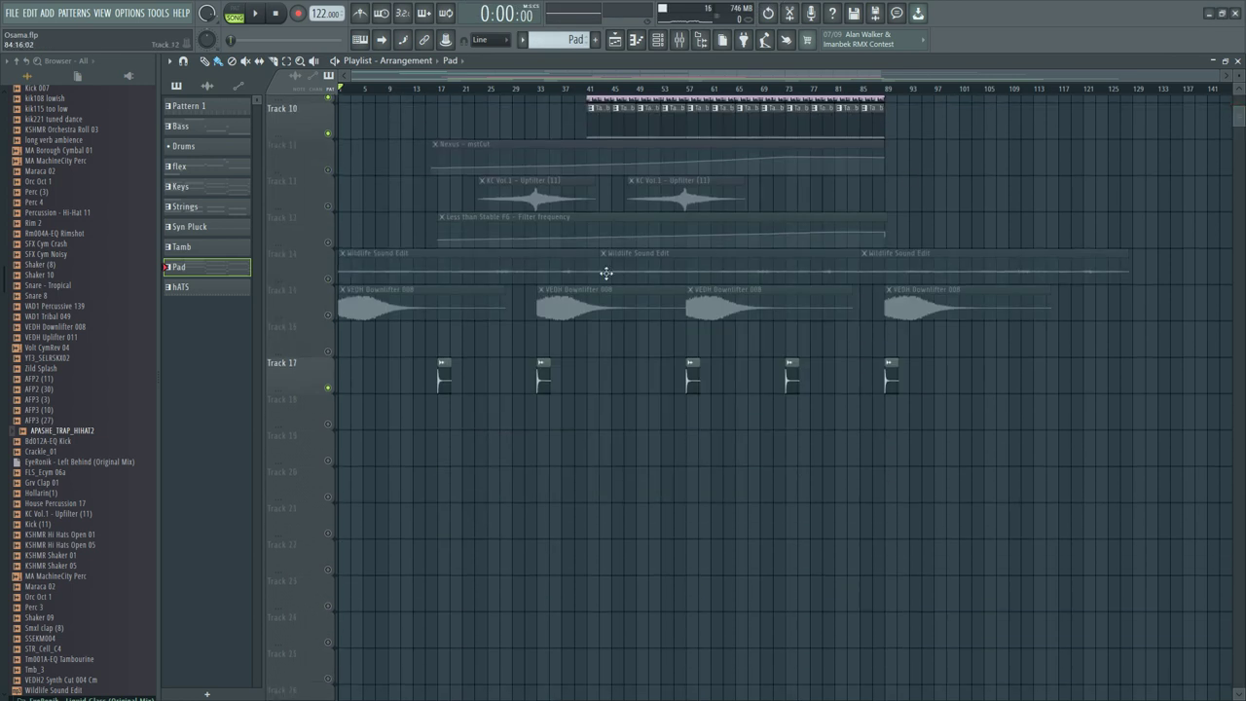
pyautogui.rightClick(328, 314)
pyautogui.rightClick(328, 314)
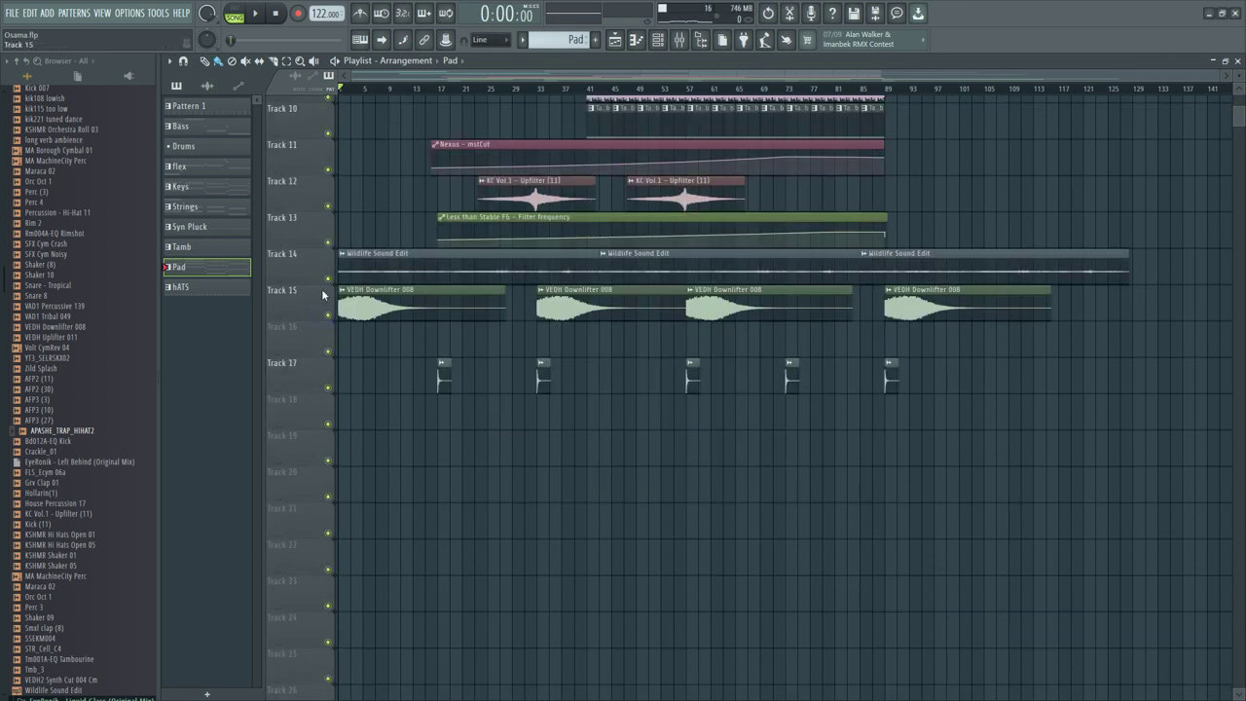
pyautogui.click(1239, 90)
pyautogui.click(1240, 90)
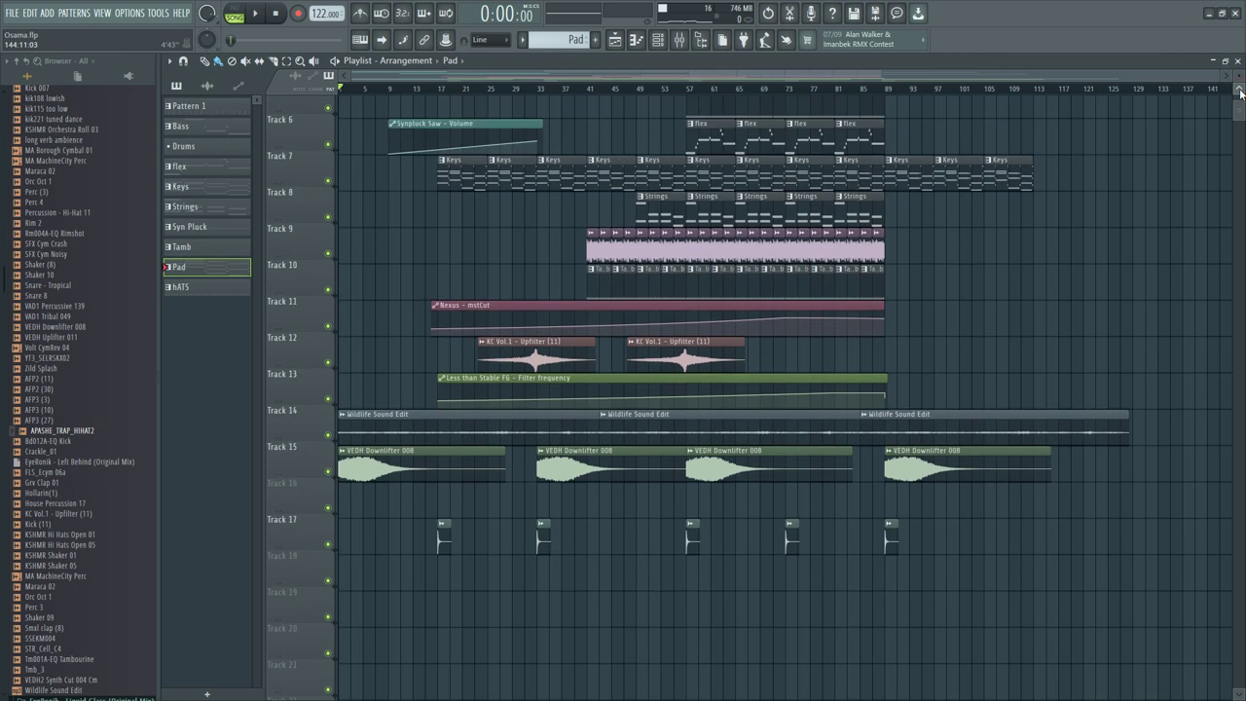
pyautogui.scroll(2, 1077, 459)
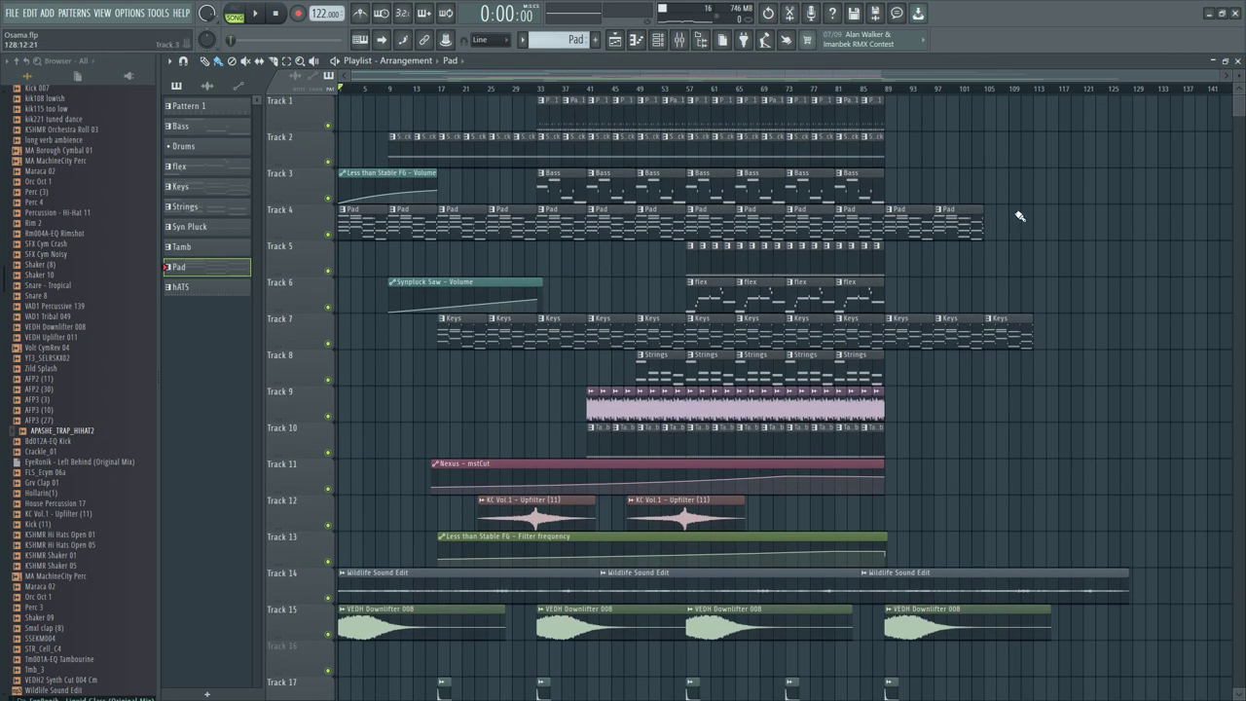
# Play the full arrangement from the start in song mode, view the mixer levels, and stop playback
pyautogui.click(257, 15)
pyautogui.click(680, 39)
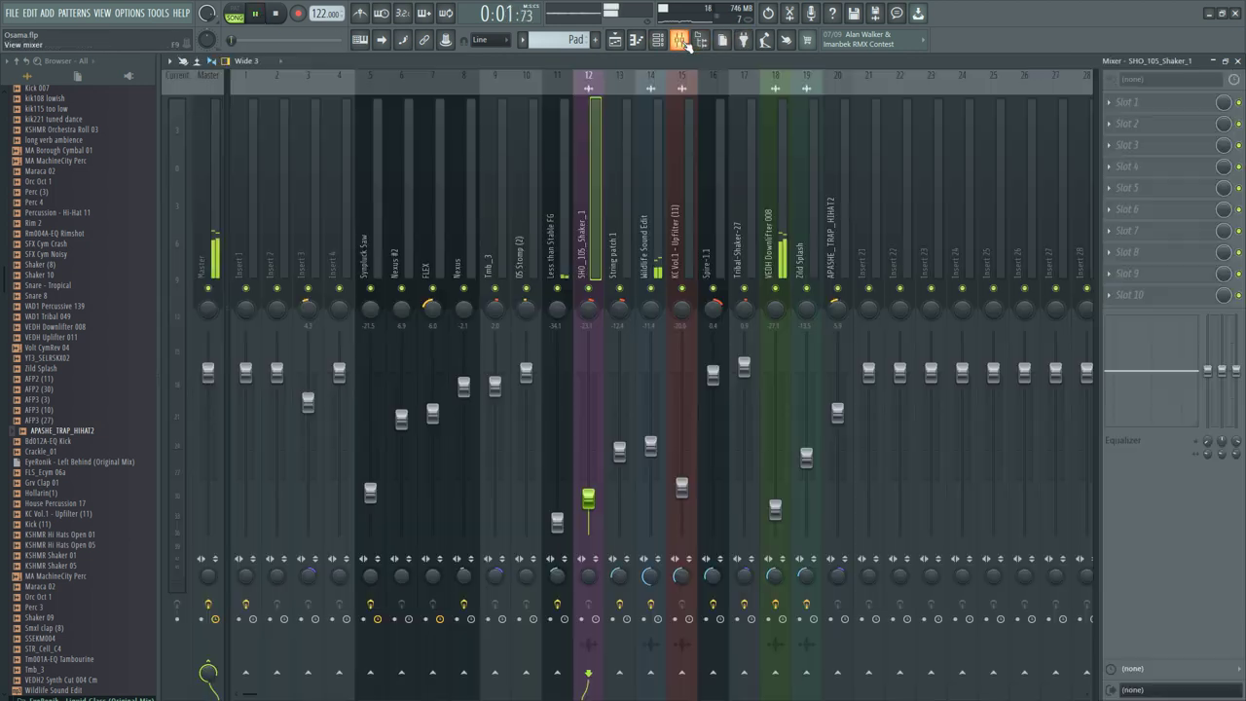
pyautogui.click(680, 39)
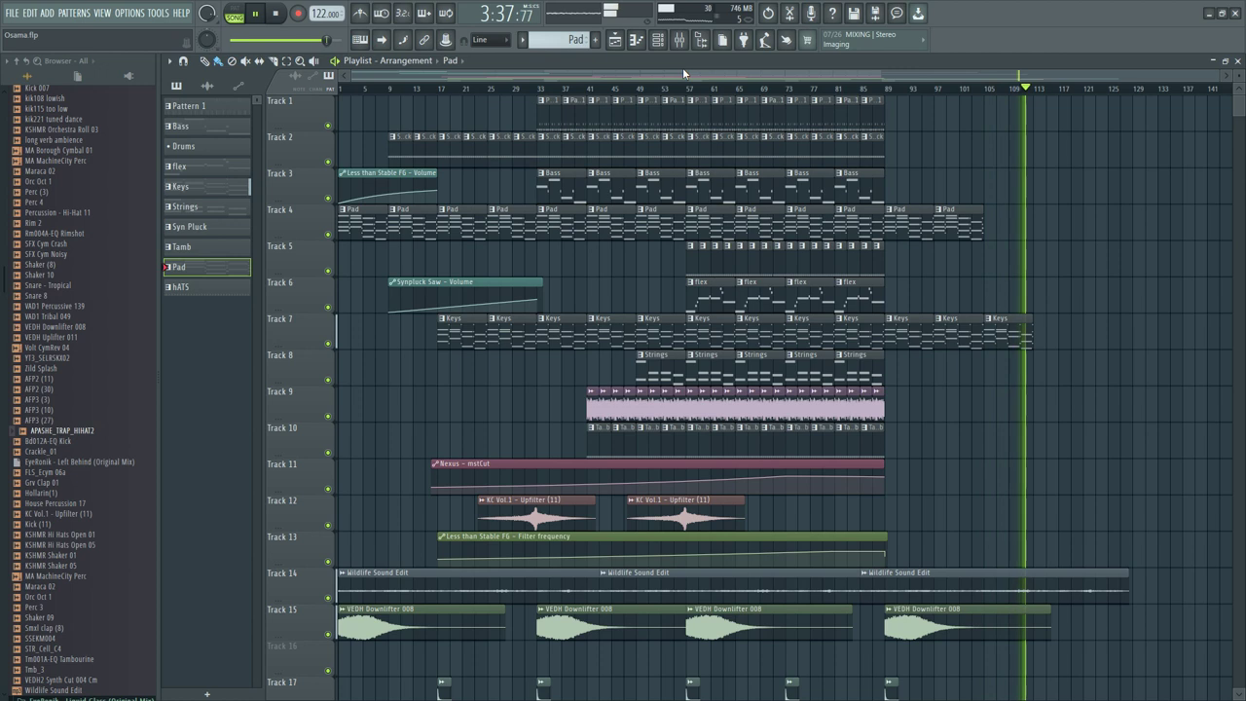
pyautogui.press('space')
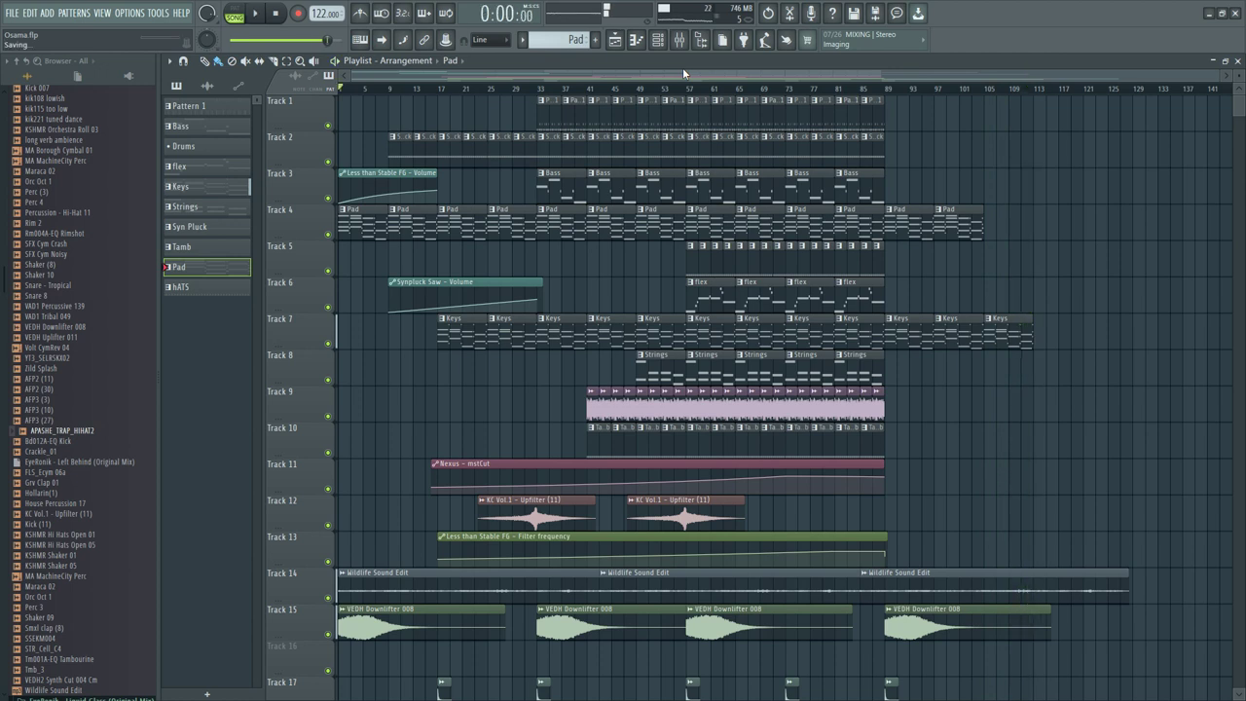